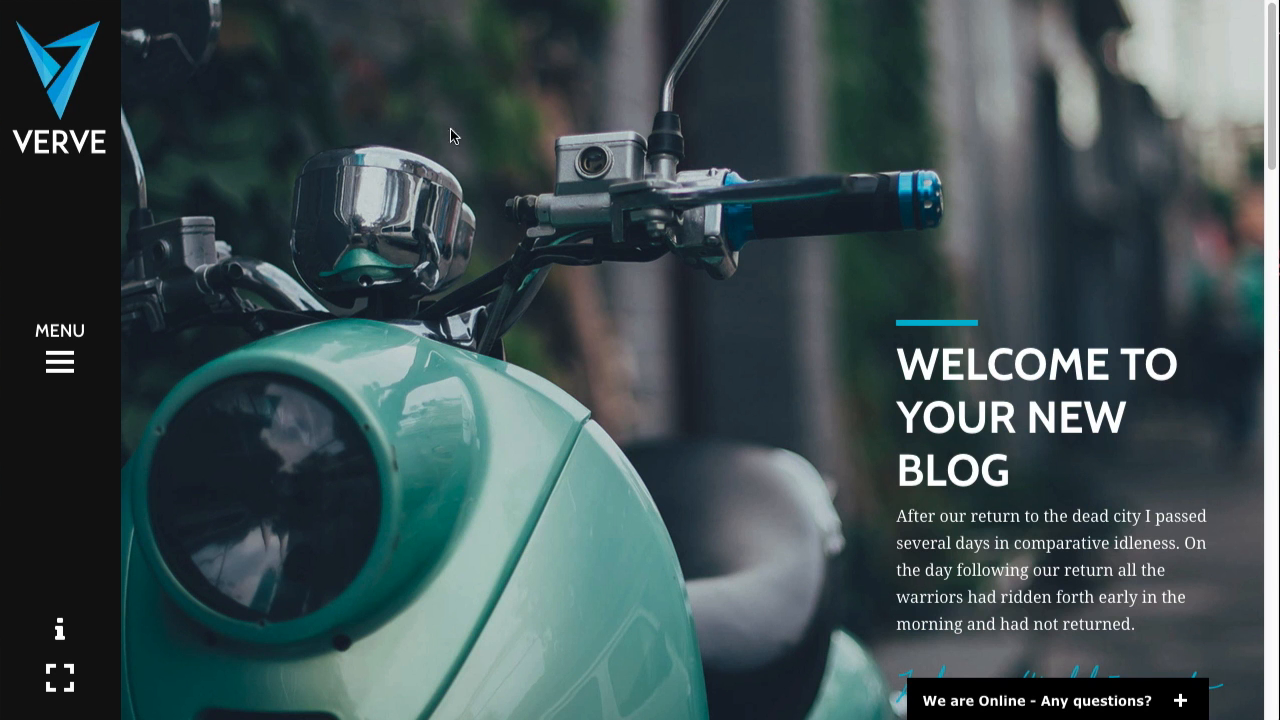
Examine the demo blog's layout, including its welcome header, category filter and post grid
scroll(475, 254, "down", 2)
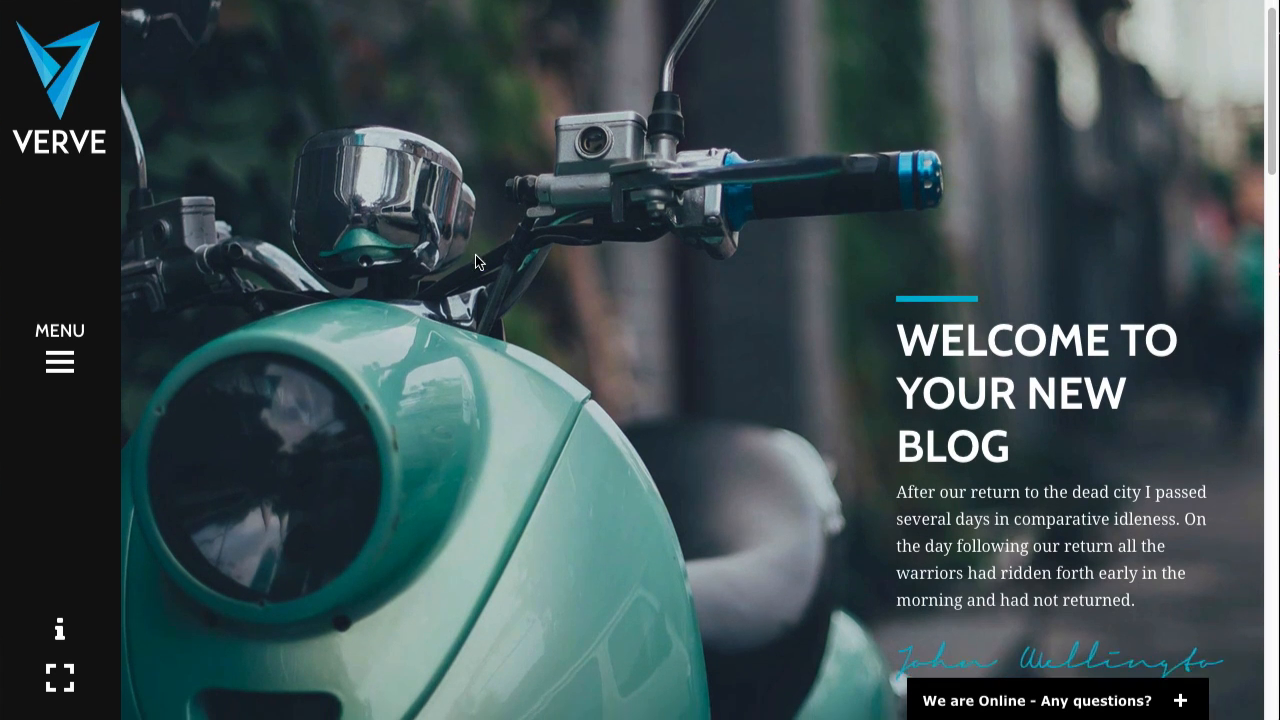
scroll(474, 254, "up", 2)
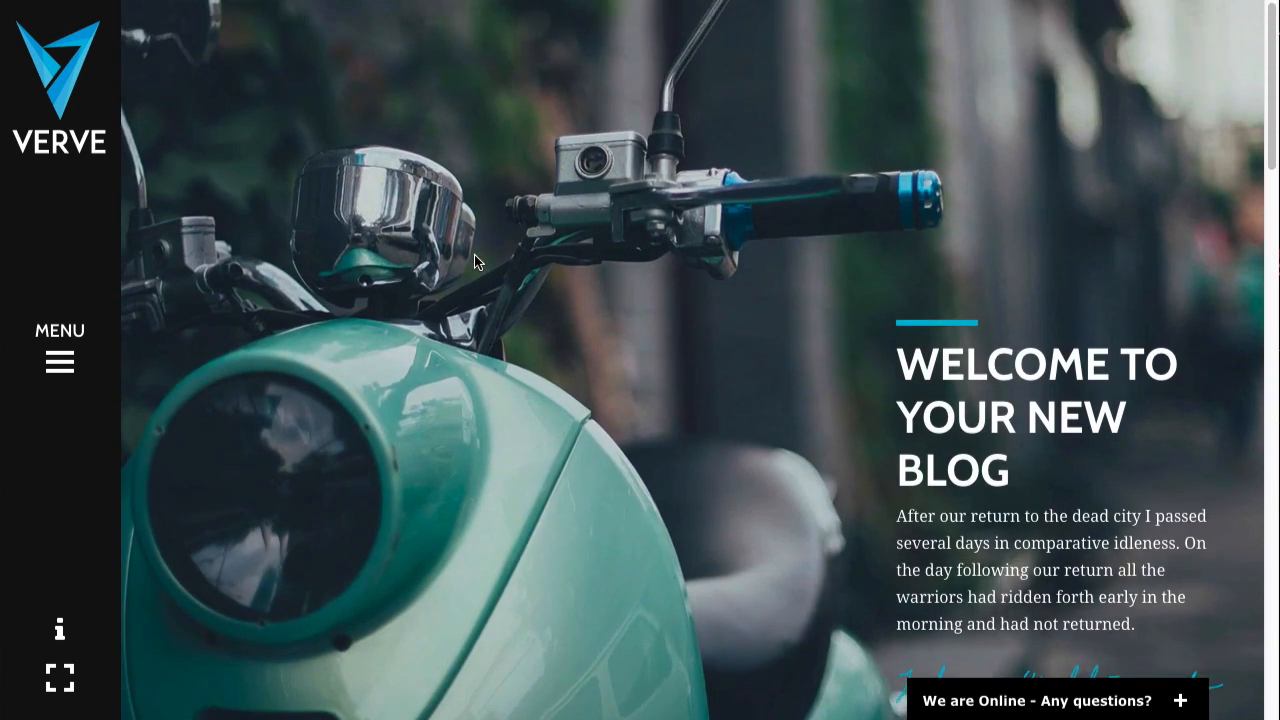
scroll(474, 254, "down", 1)
scroll(474, 254, "down", 4)
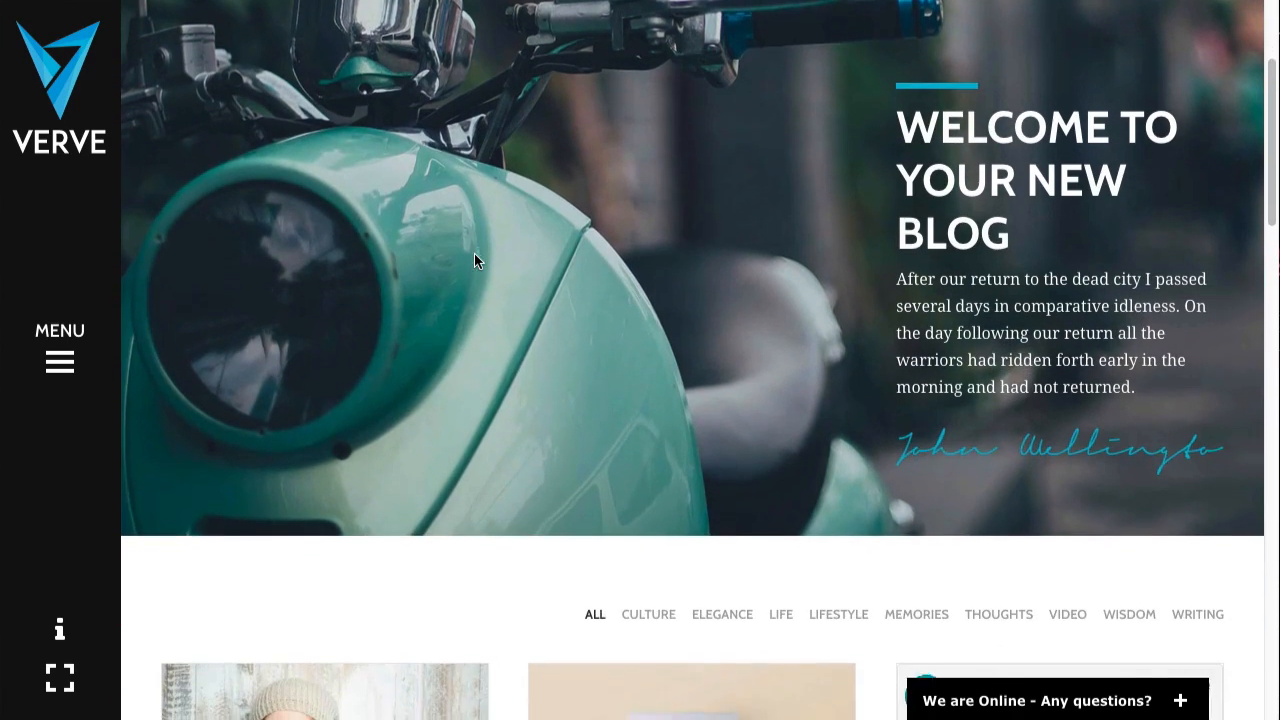
scroll(474, 258, "up", 4)
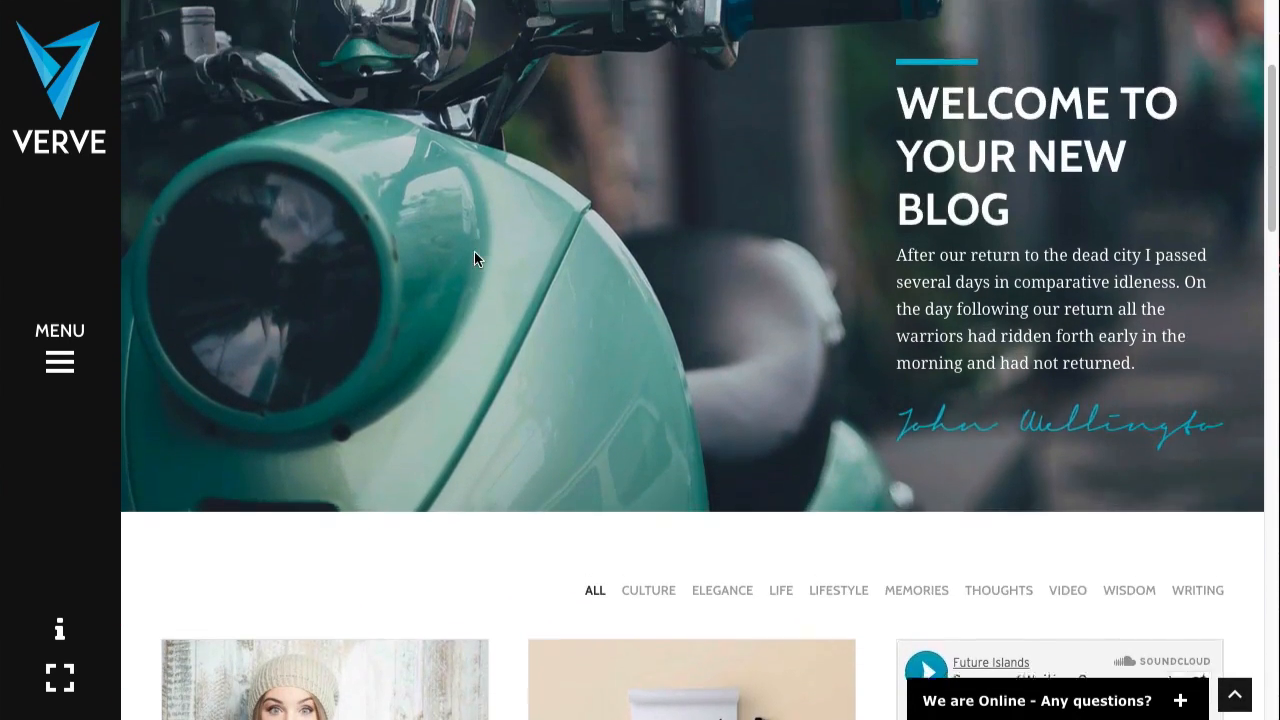
scroll(474, 258, "up", 1)
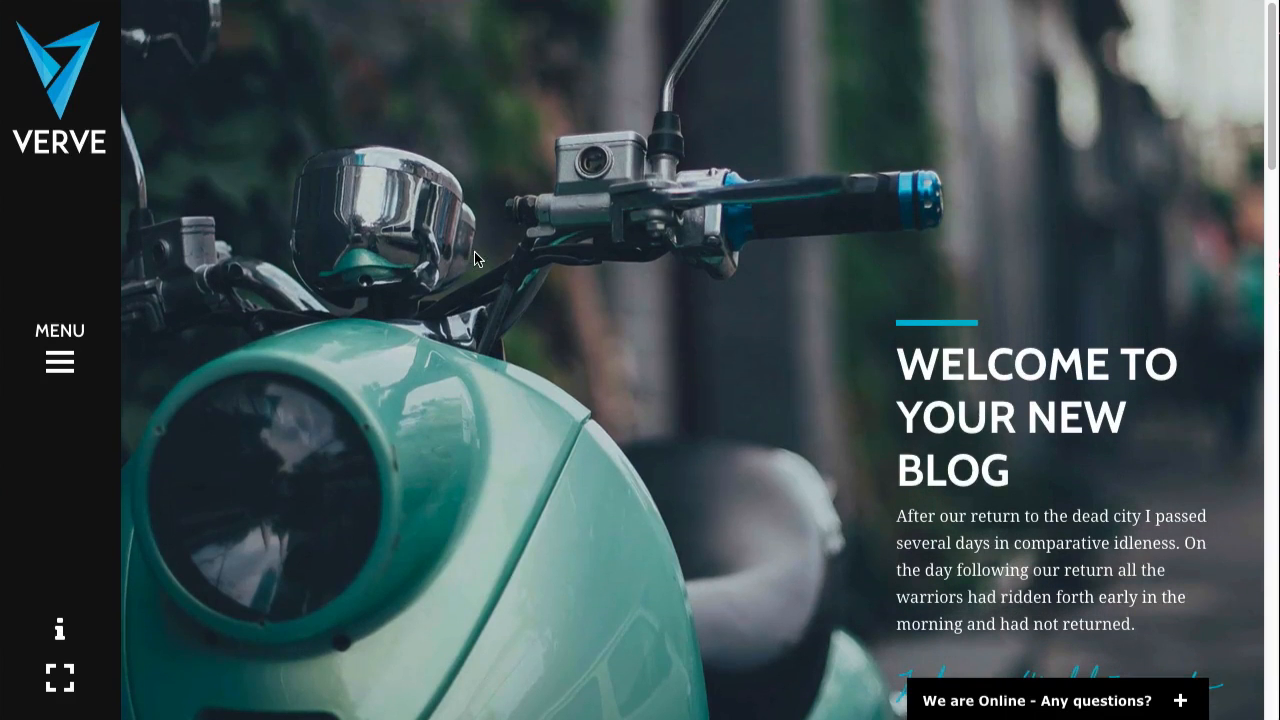
scroll(534, 137, "up", 1)
scroll(592, 421, "down", 5)
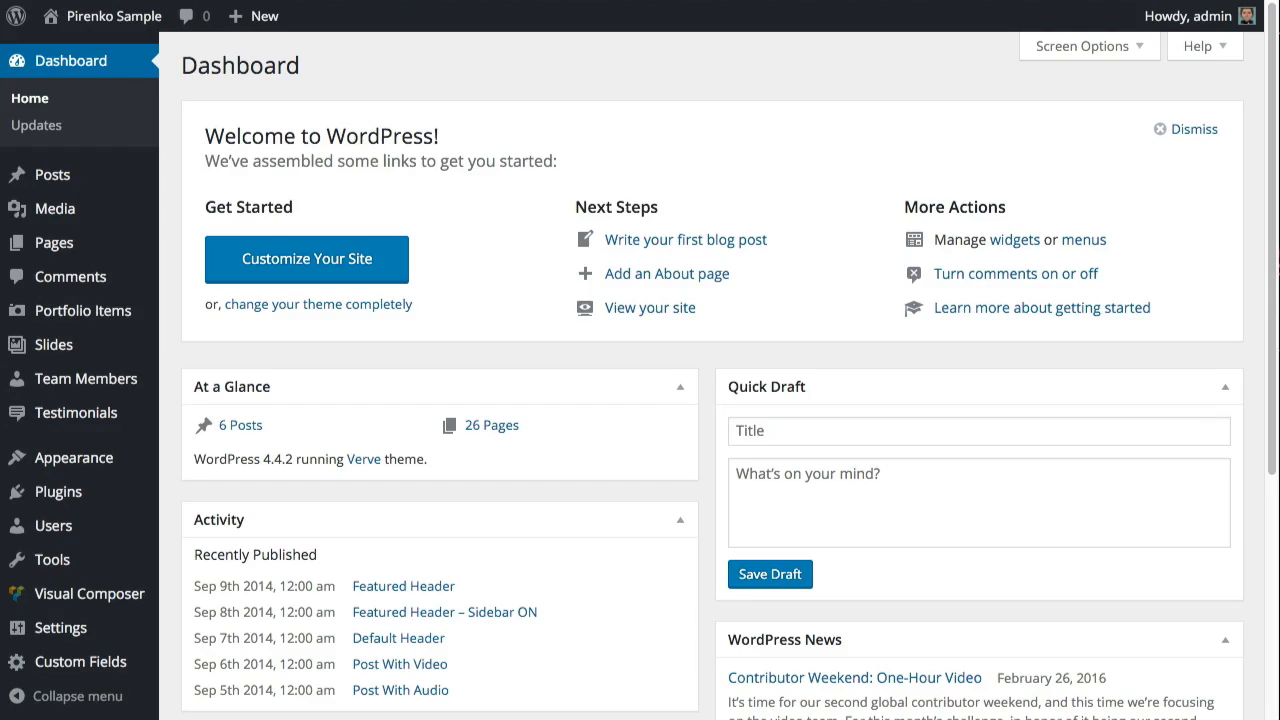
Create a new page and assign it the Blog Page template
mouse_move(60, 243)
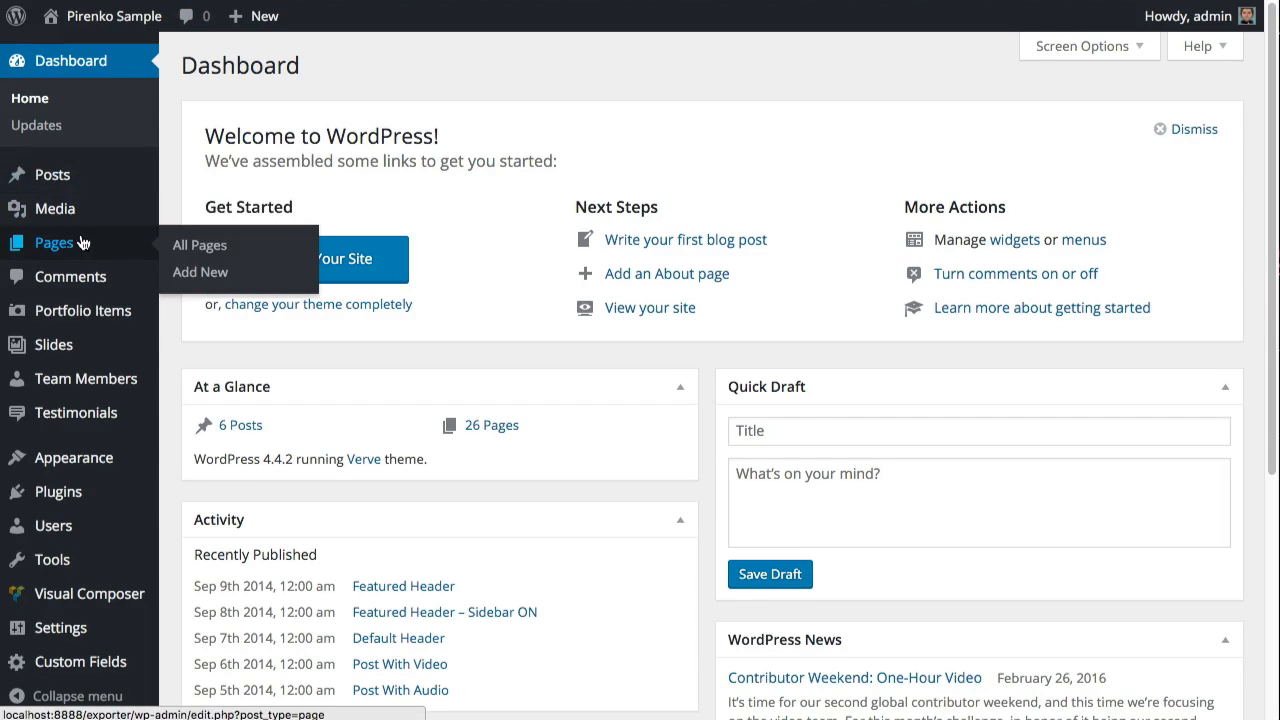
left_click(230, 272)
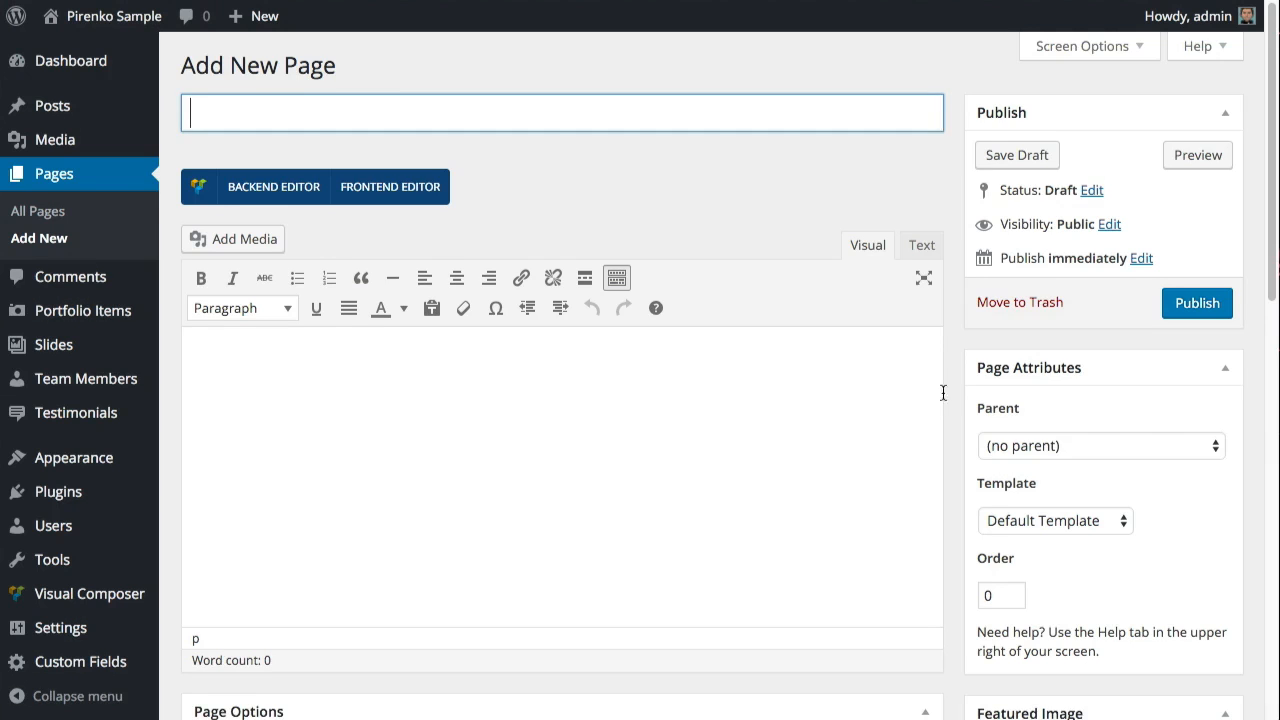
scroll(942, 390, "down", 1)
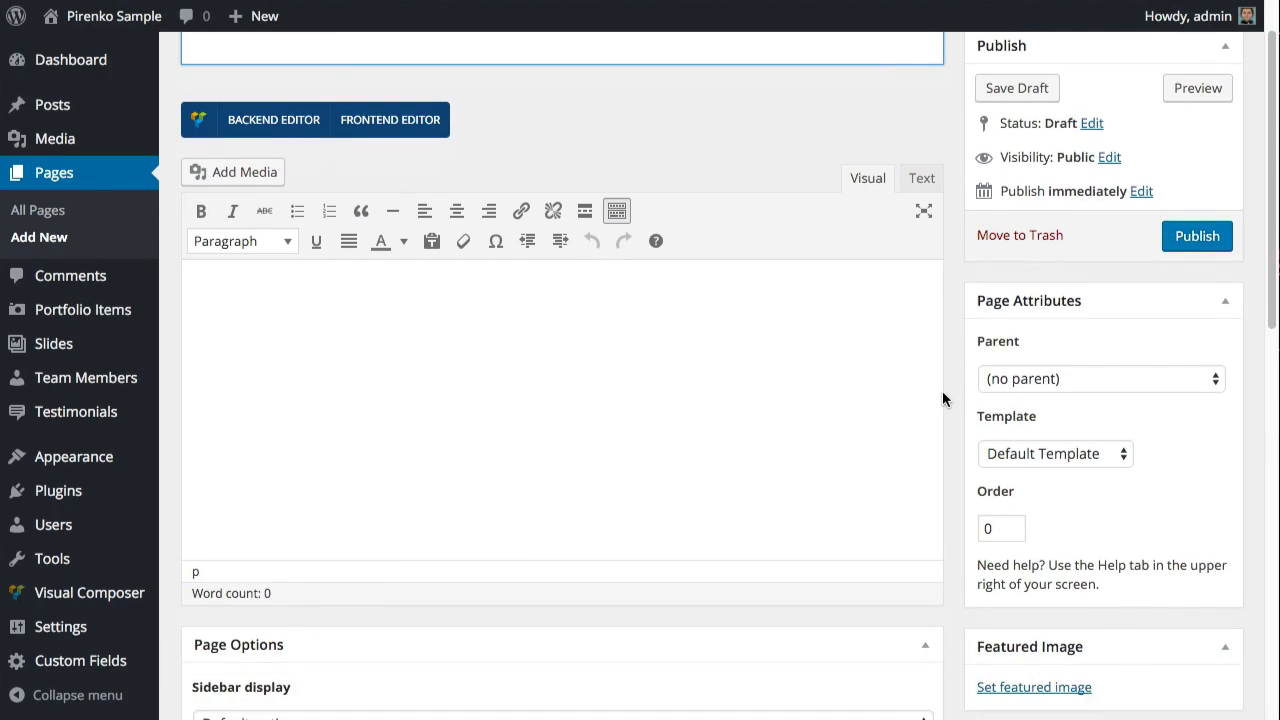
left_click(1055, 453)
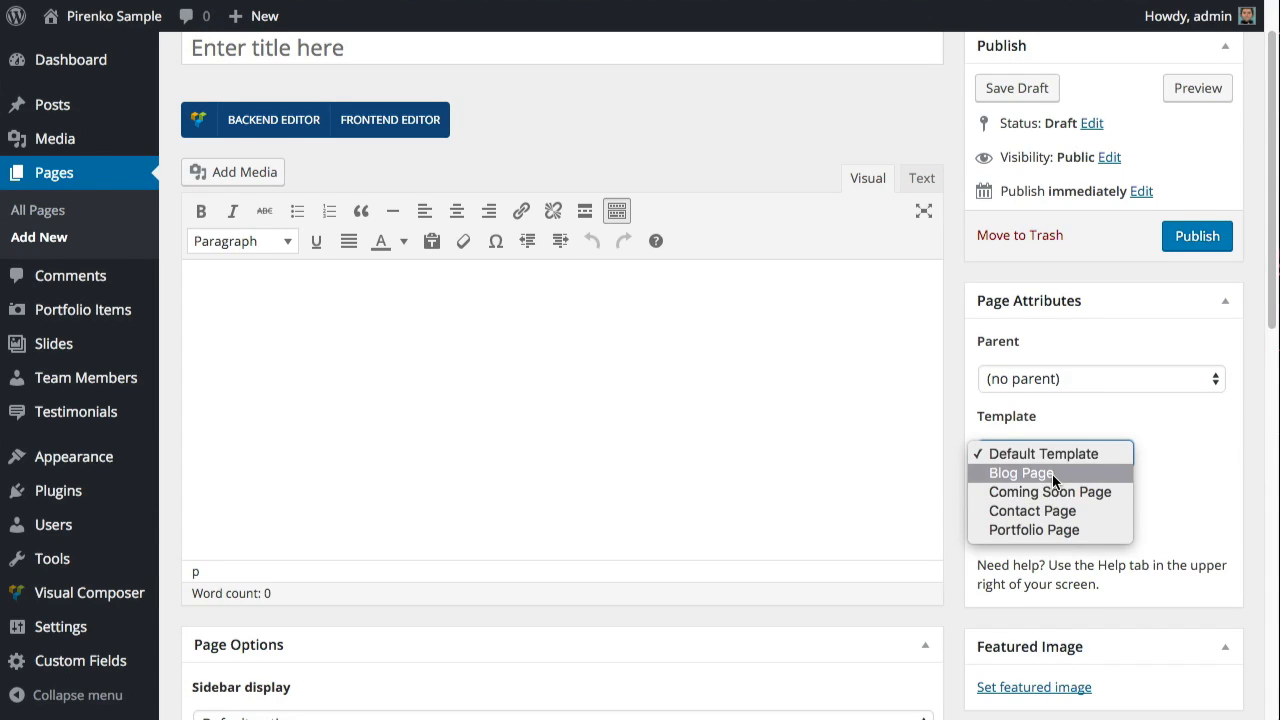
left_click(1052, 473)
Title the page "My Page Sample" and switch it to the Visual Composer backend editor
scroll(850, 482, "up", 1)
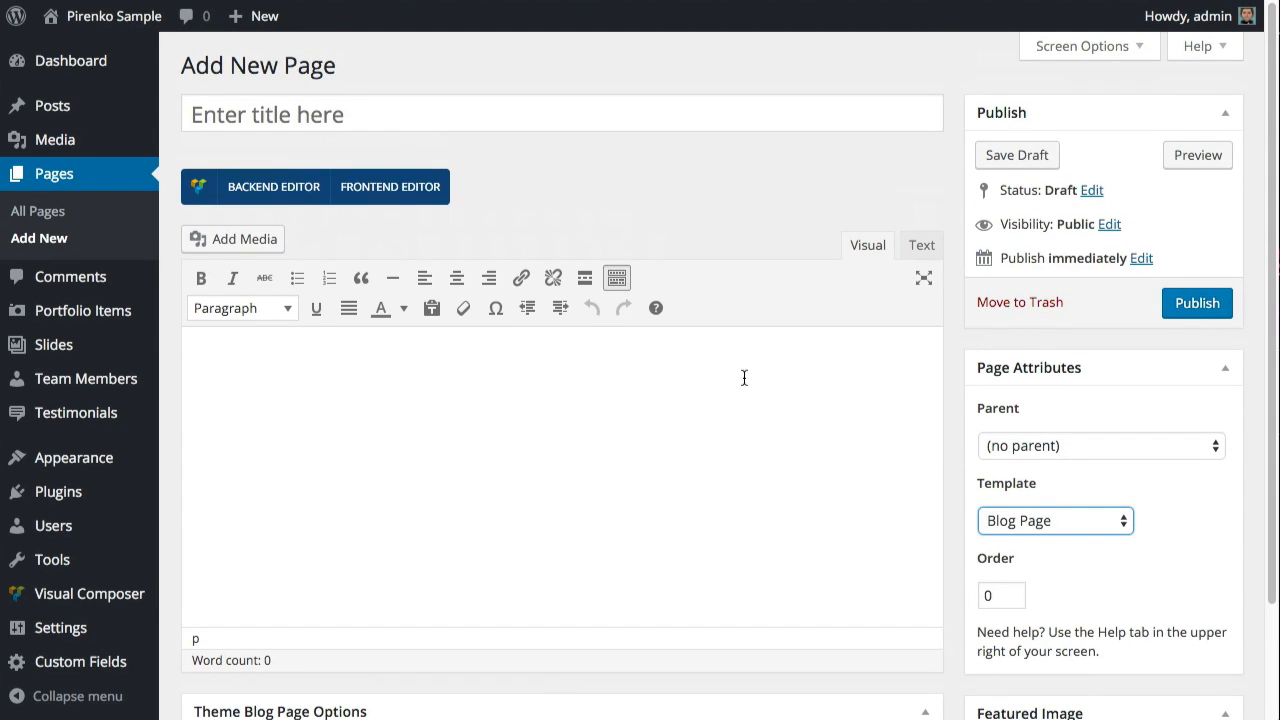
left_click(350, 102)
type("My ")
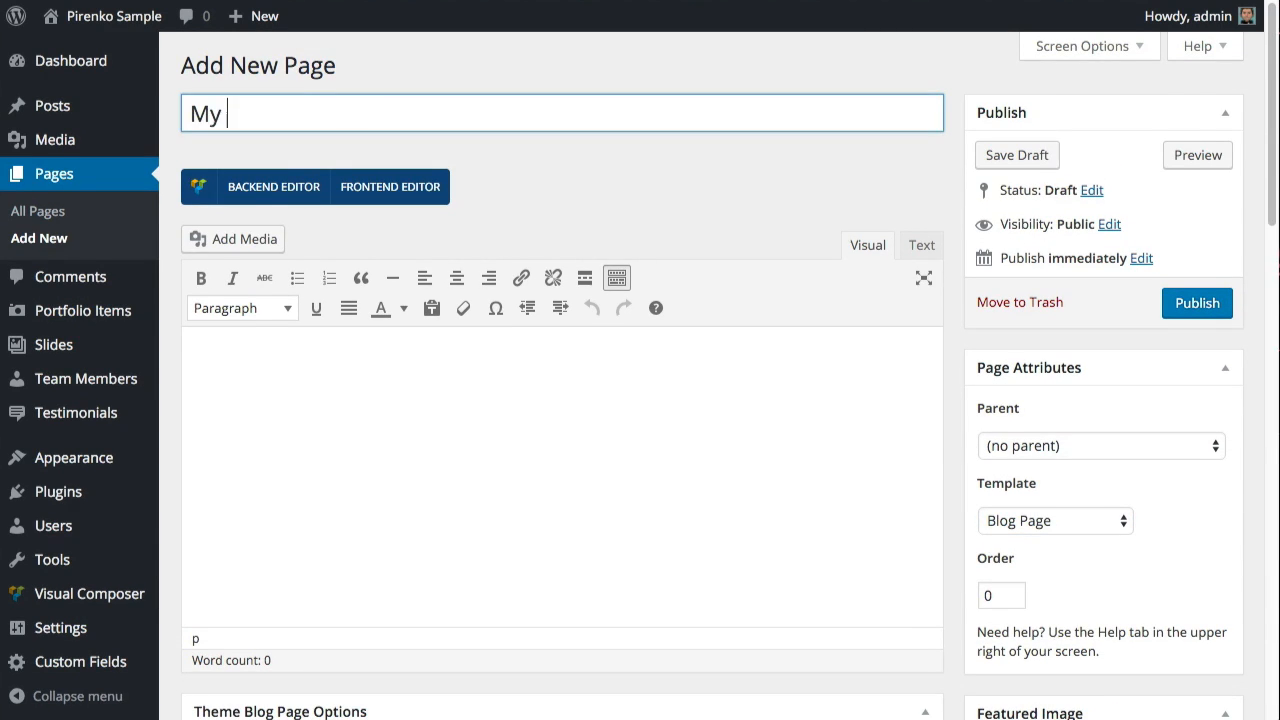
type("Page Samp")
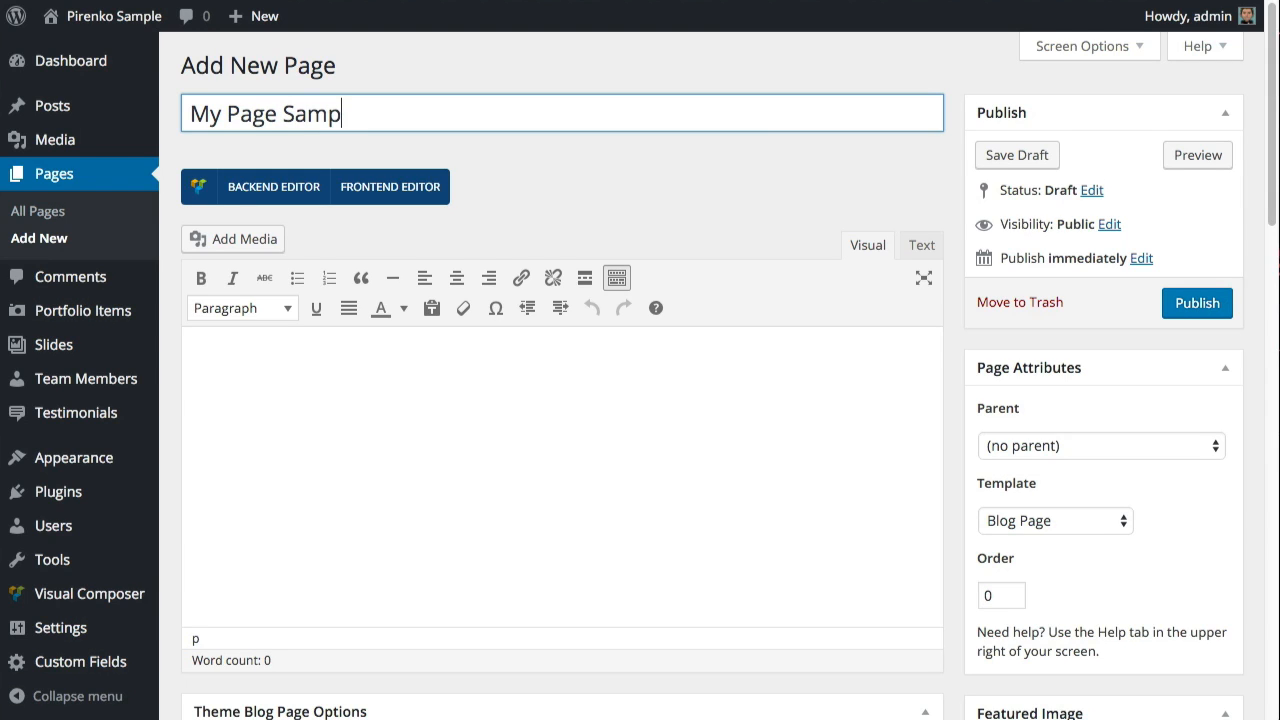
type("le")
left_click(275, 186)
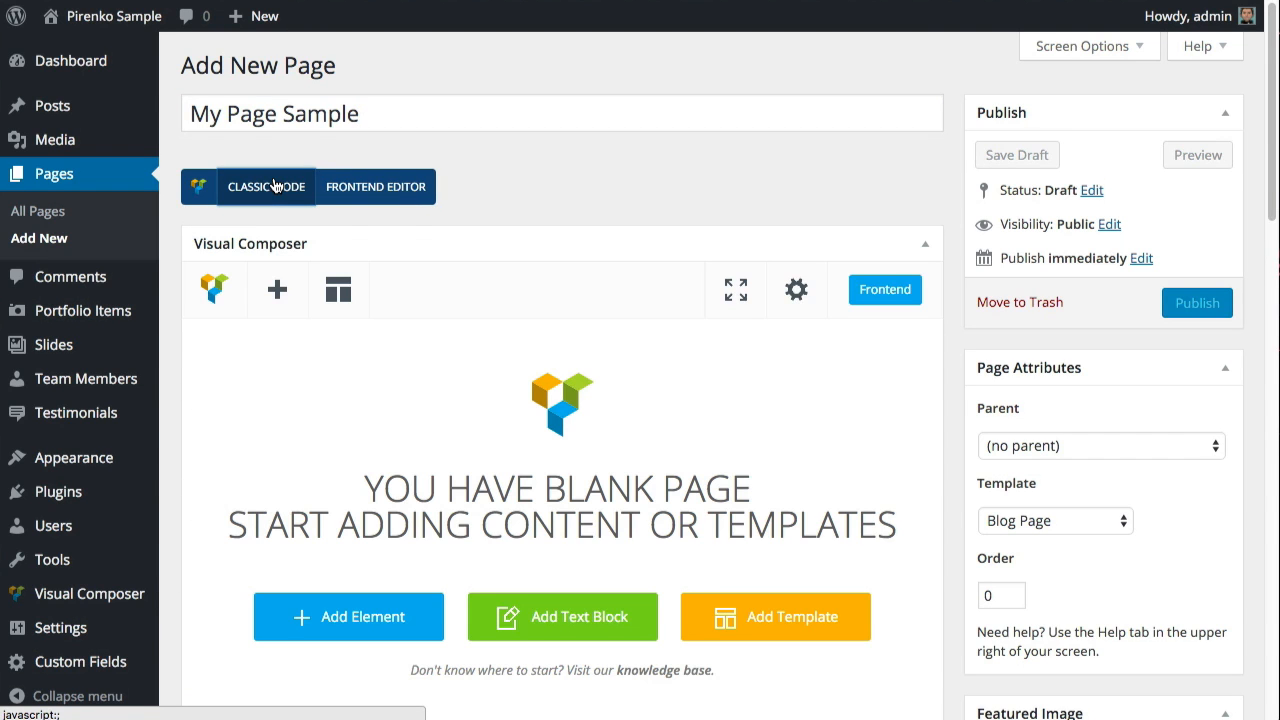
Set the sidebar display in the theme blog page options to Hide Sidebar
scroll(300, 346, "down", 5)
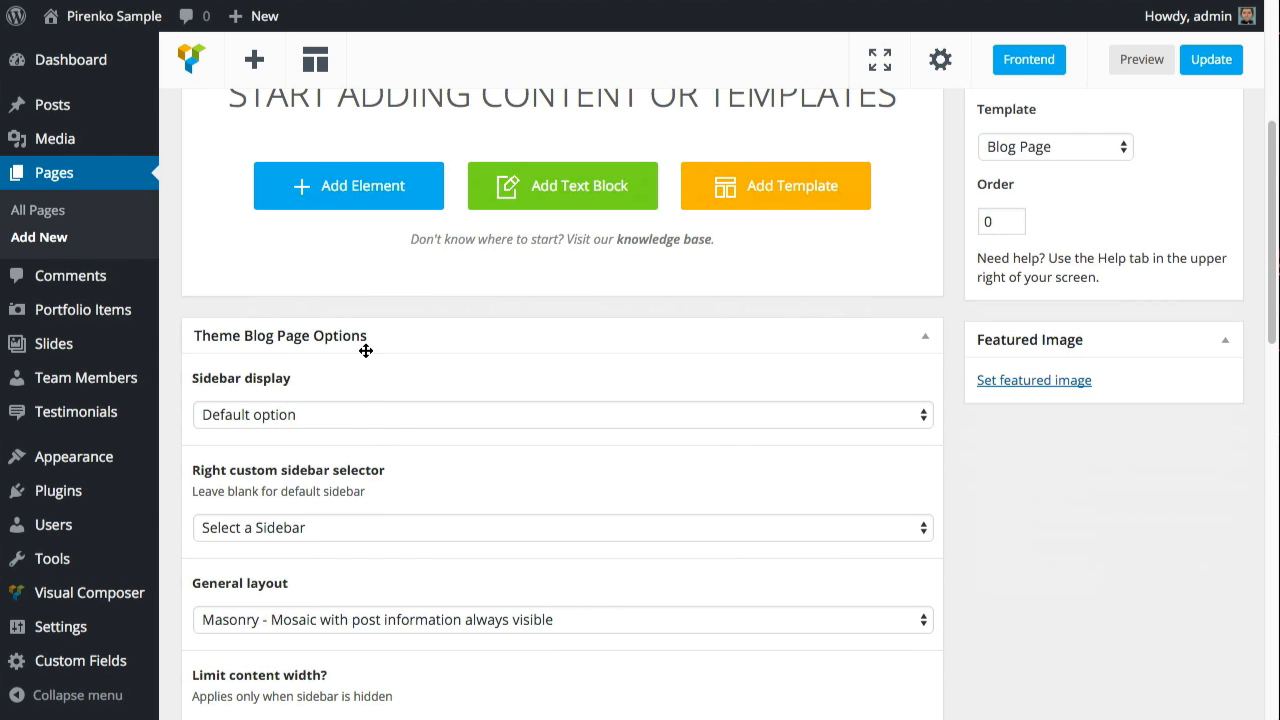
left_click(342, 406)
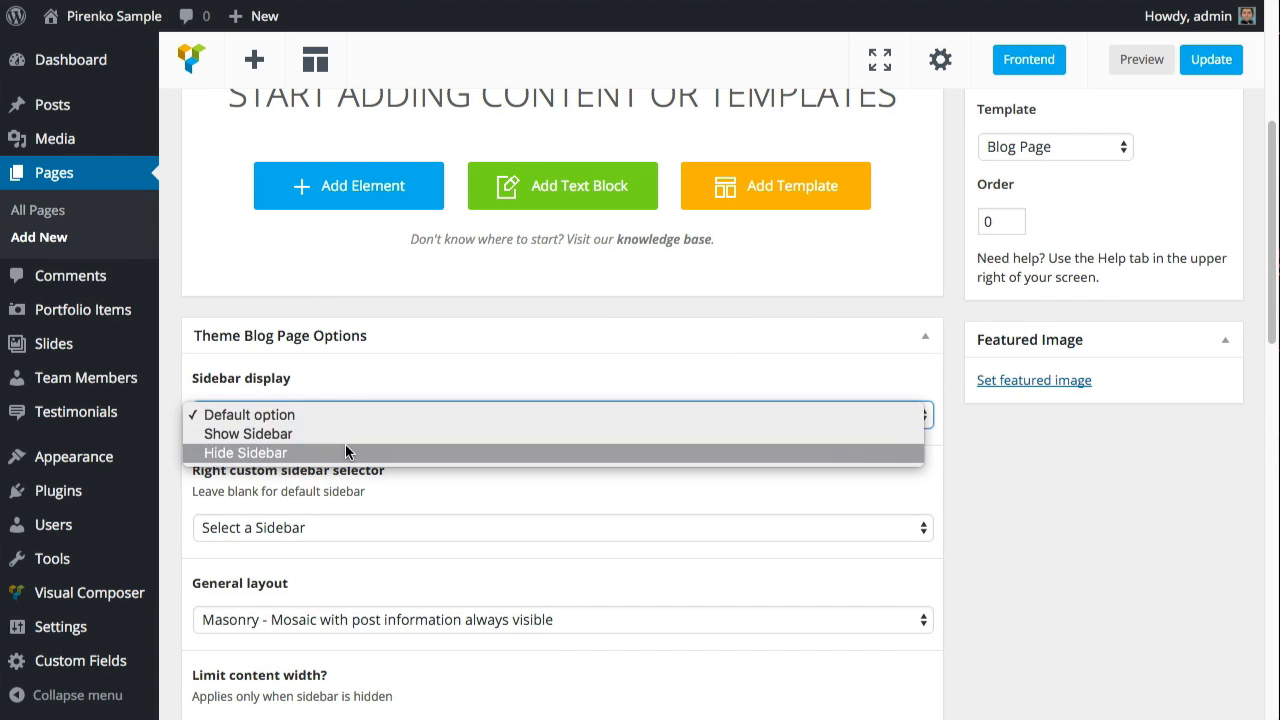
left_click(345, 444)
Turn off the content width limit in the theme blog page options
scroll(345, 442, "down", 2)
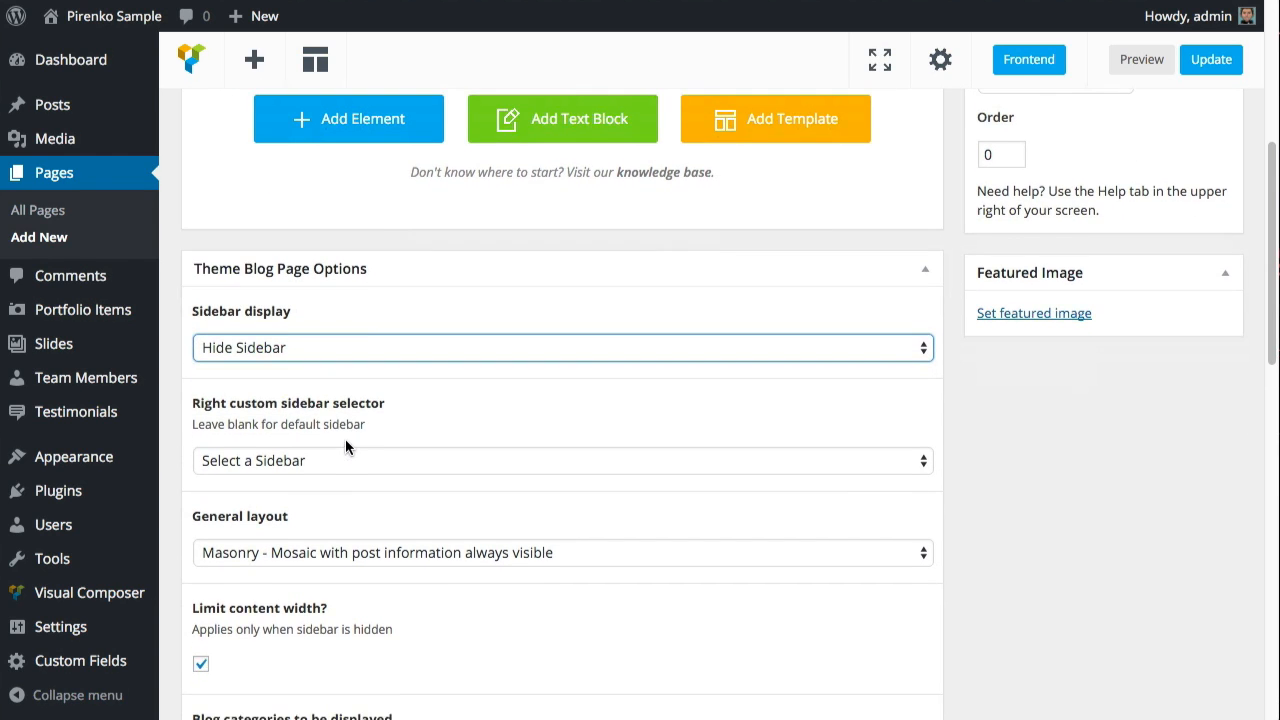
scroll(345, 438, "down", 2)
scroll(331, 404, "down", 2)
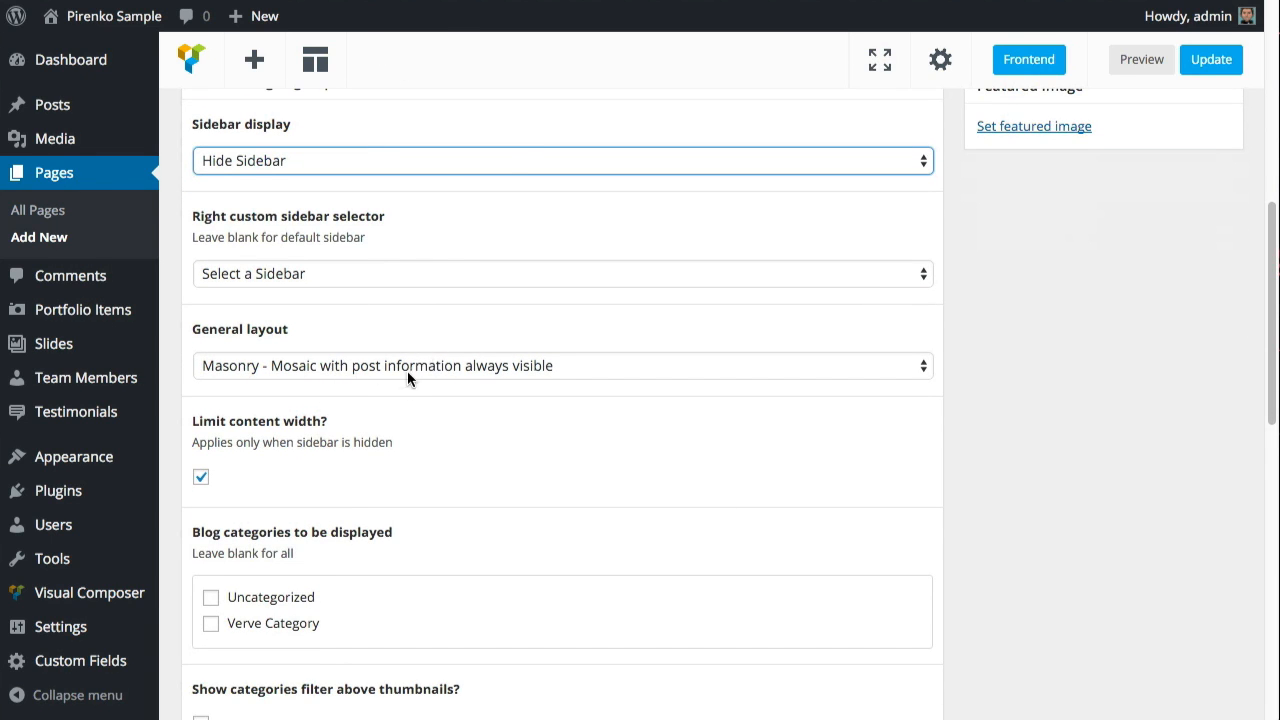
scroll(404, 378, "down", 2)
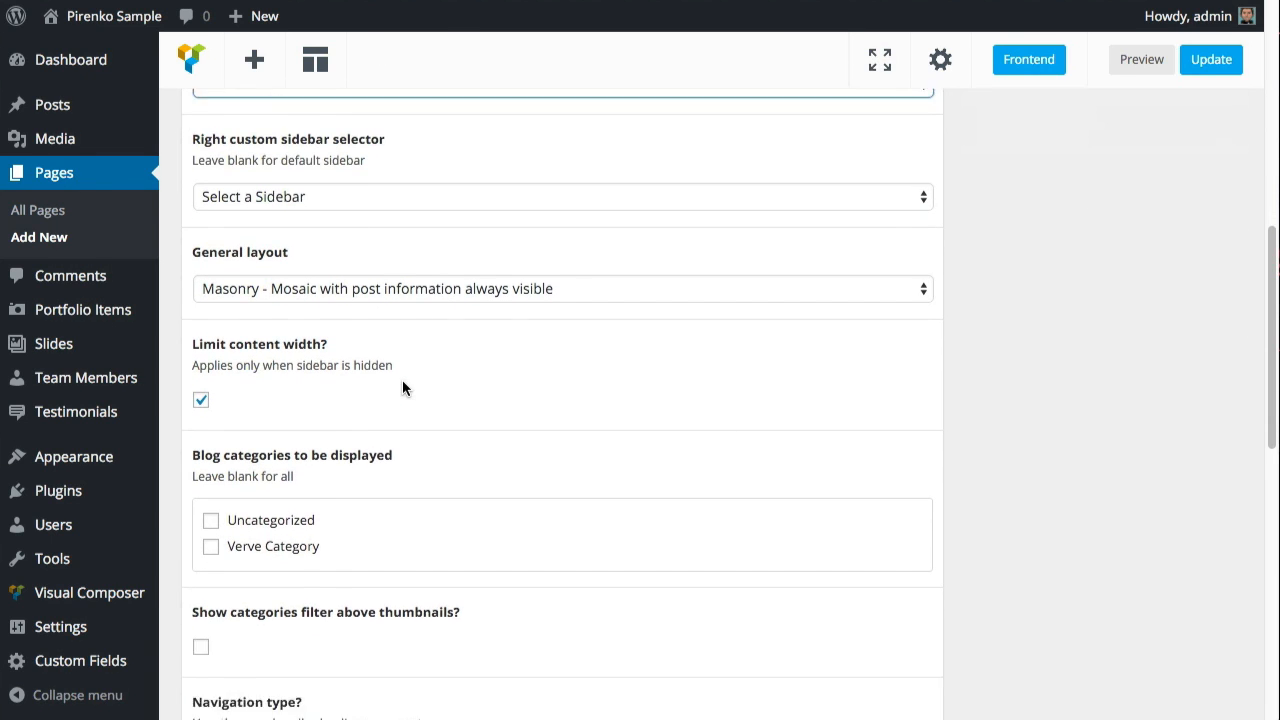
left_click(203, 381)
Enable the categories filter above the thumbnails and set its alignment to Right
scroll(363, 364, "down", 2)
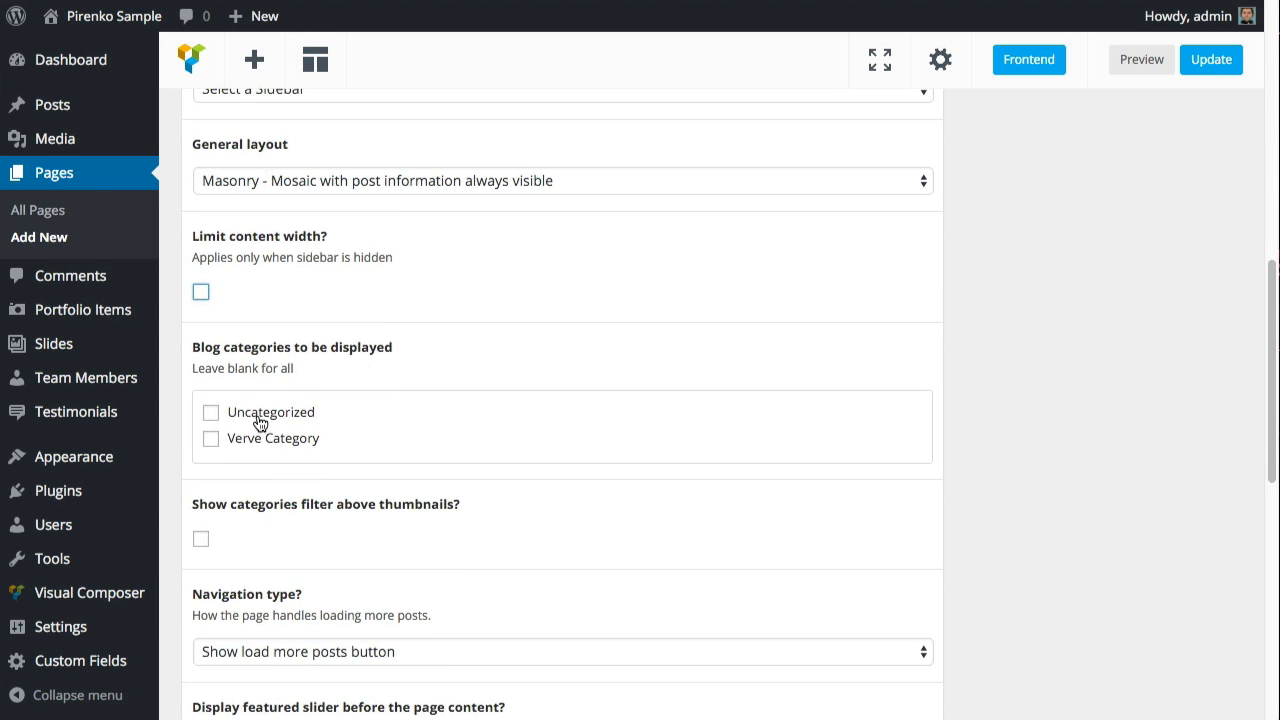
scroll(245, 395, "down", 3)
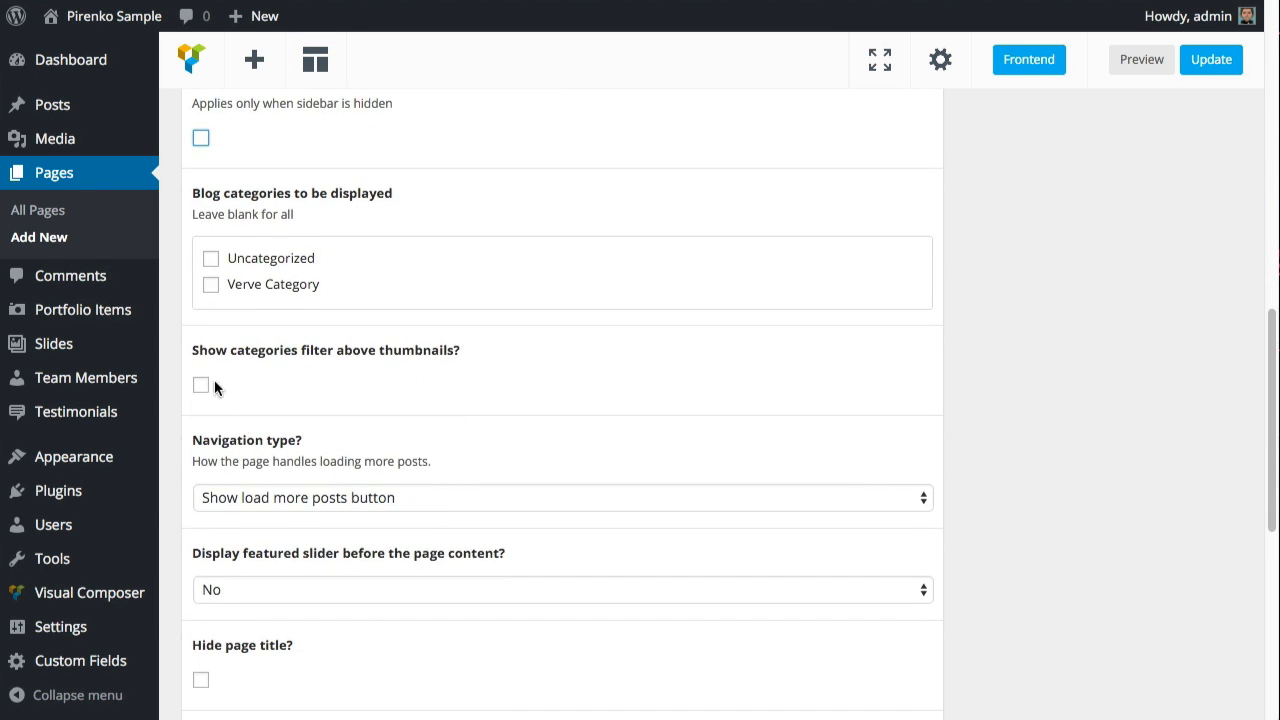
left_click(202, 388)
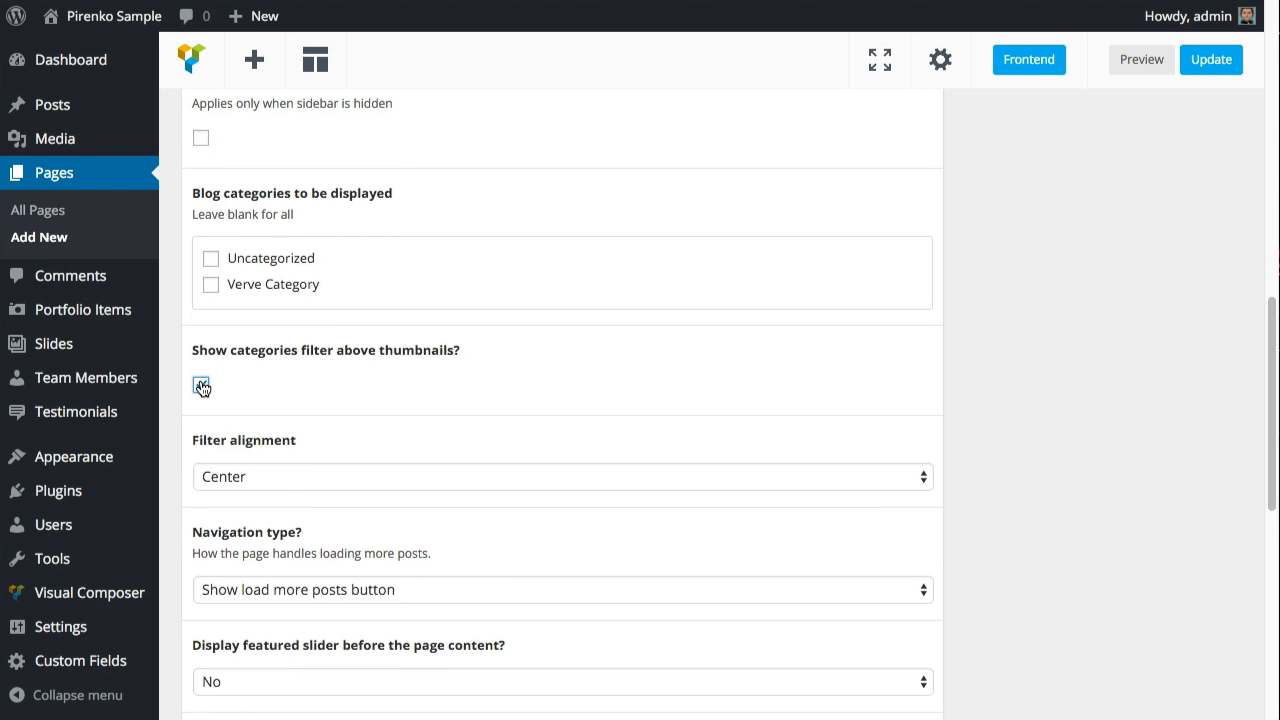
scroll(316, 375, "down", 2)
left_click(301, 366)
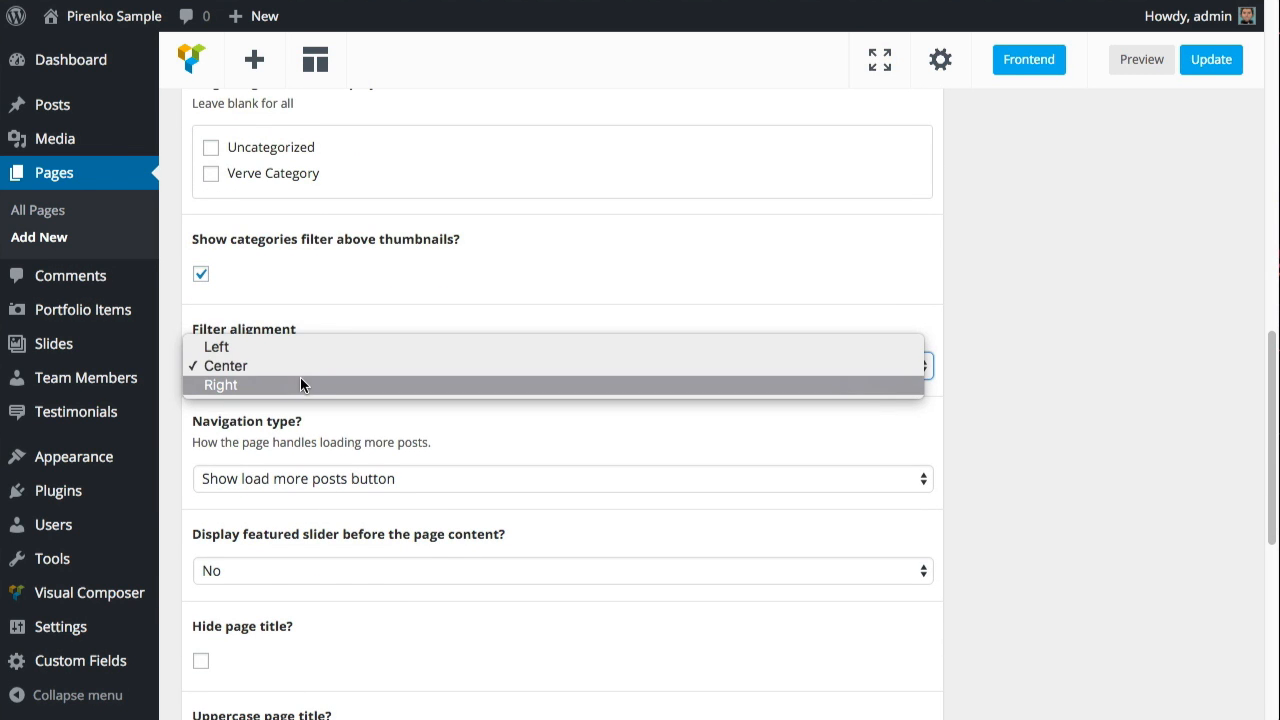
left_click(300, 384)
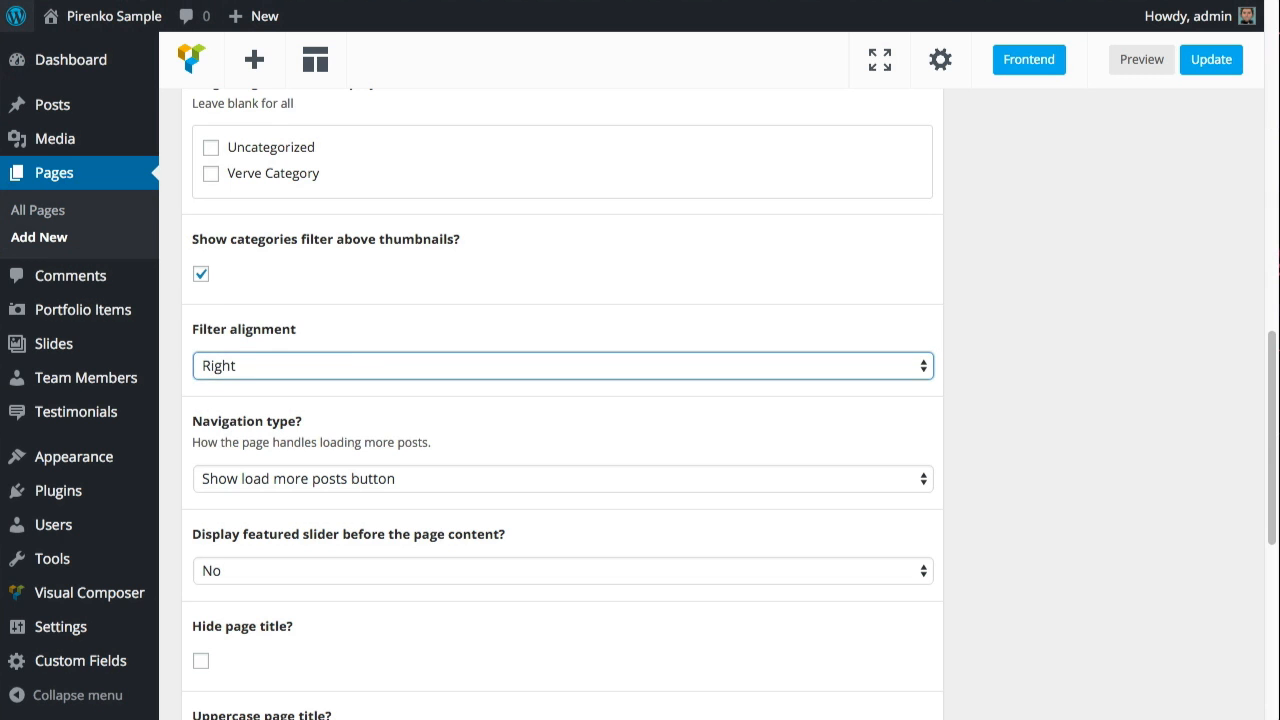
Check the category filter and posts on the demo blog, and review the page's navigation type options
scroll(356, 349, "down", 2)
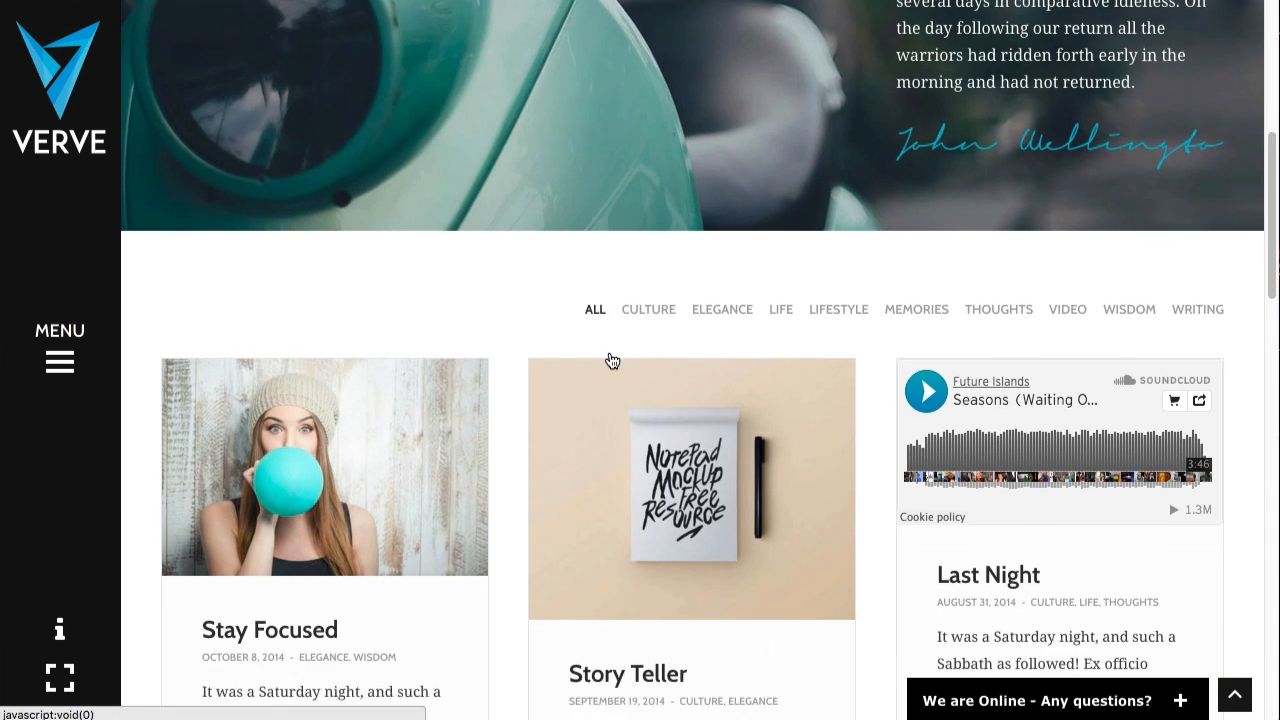
scroll(608, 360, "down", 10)
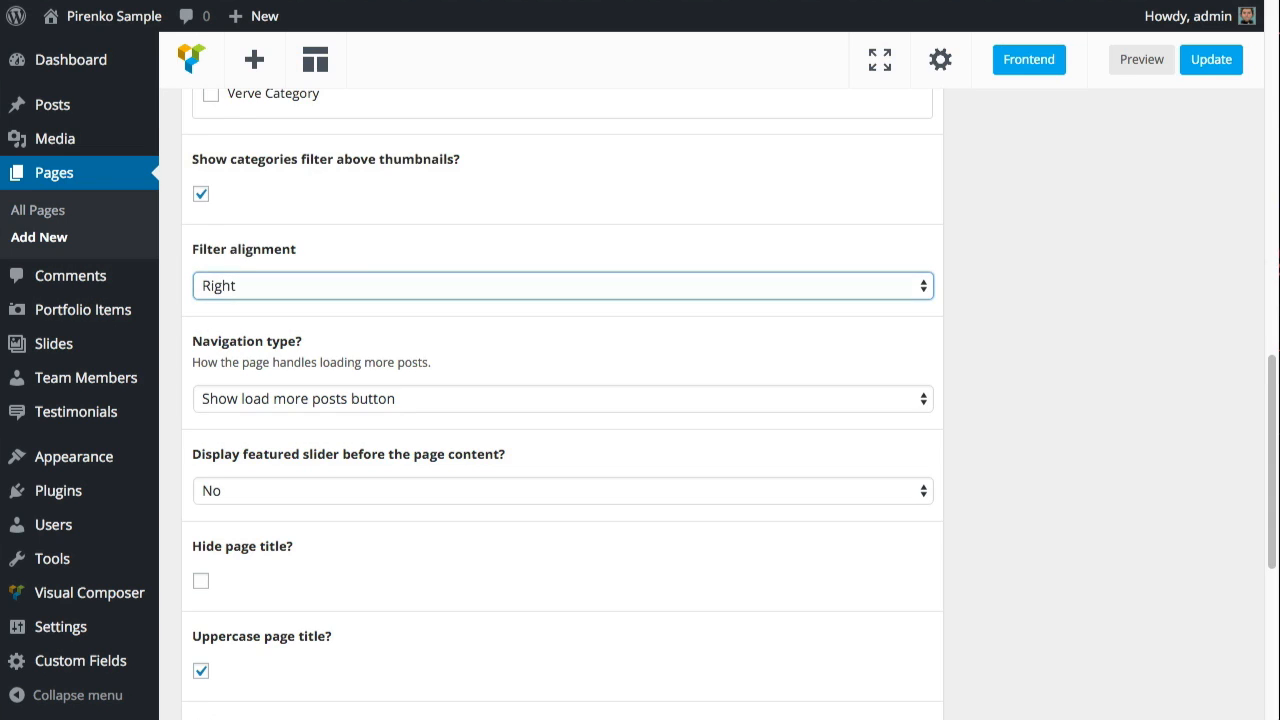
scroll(397, 326, "down", 1)
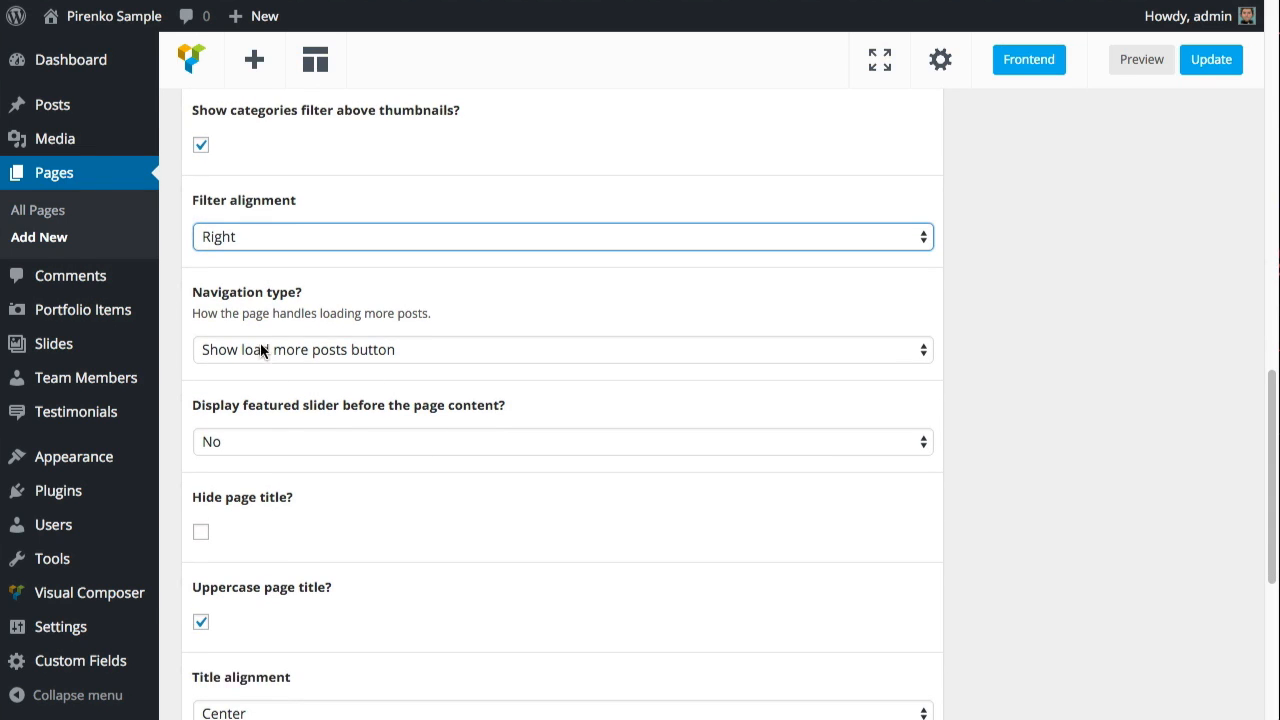
left_click(385, 351)
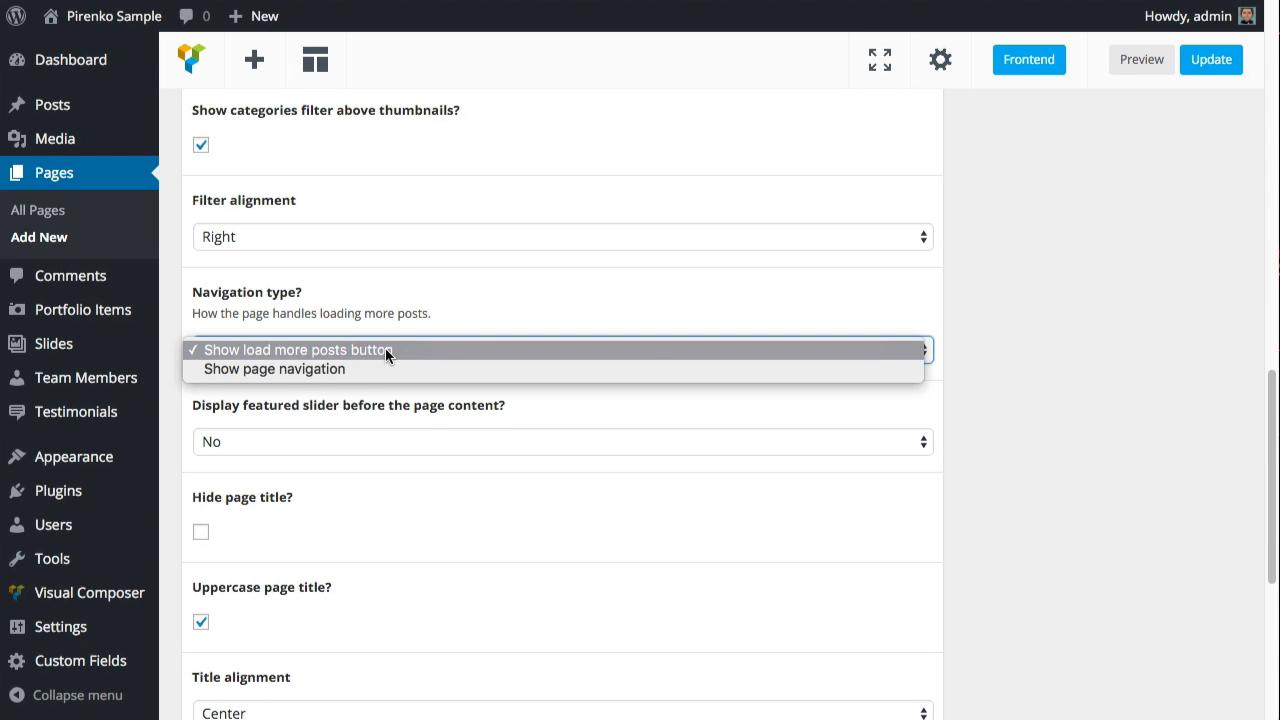
left_click(1003, 364)
Enable hiding of the page title and publish the page
scroll(831, 357, "down", 2)
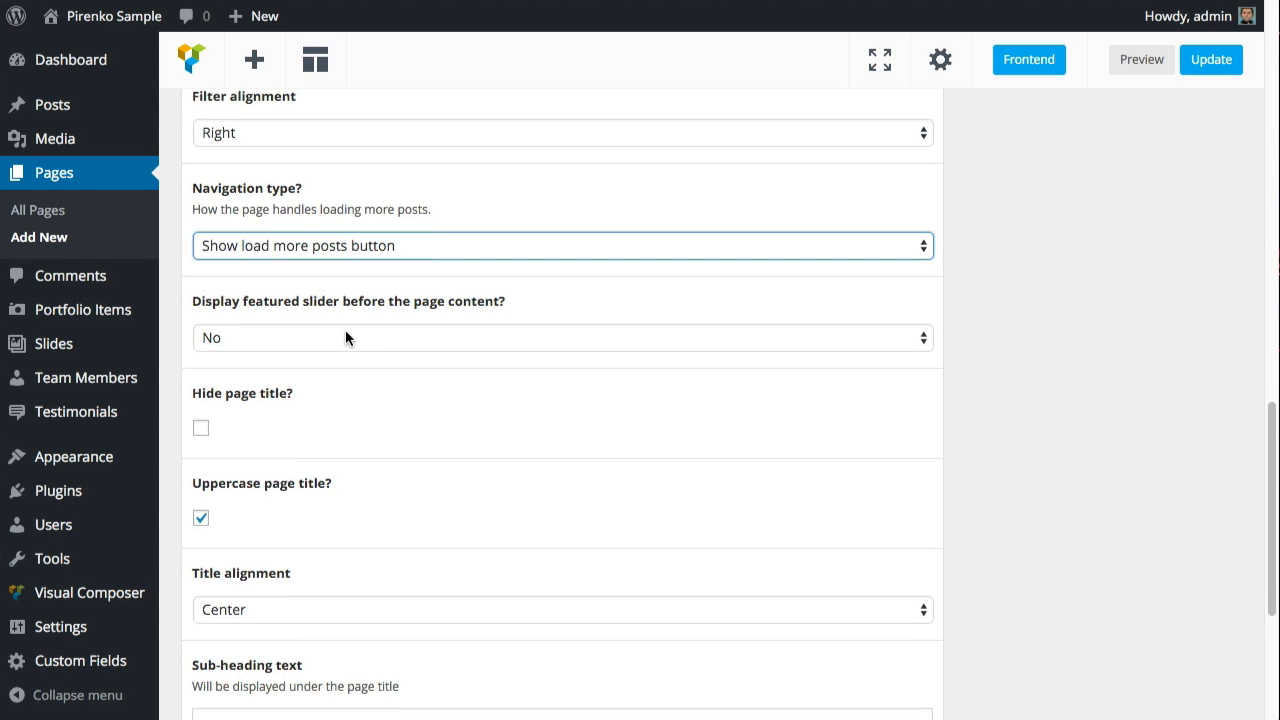
left_click(203, 430)
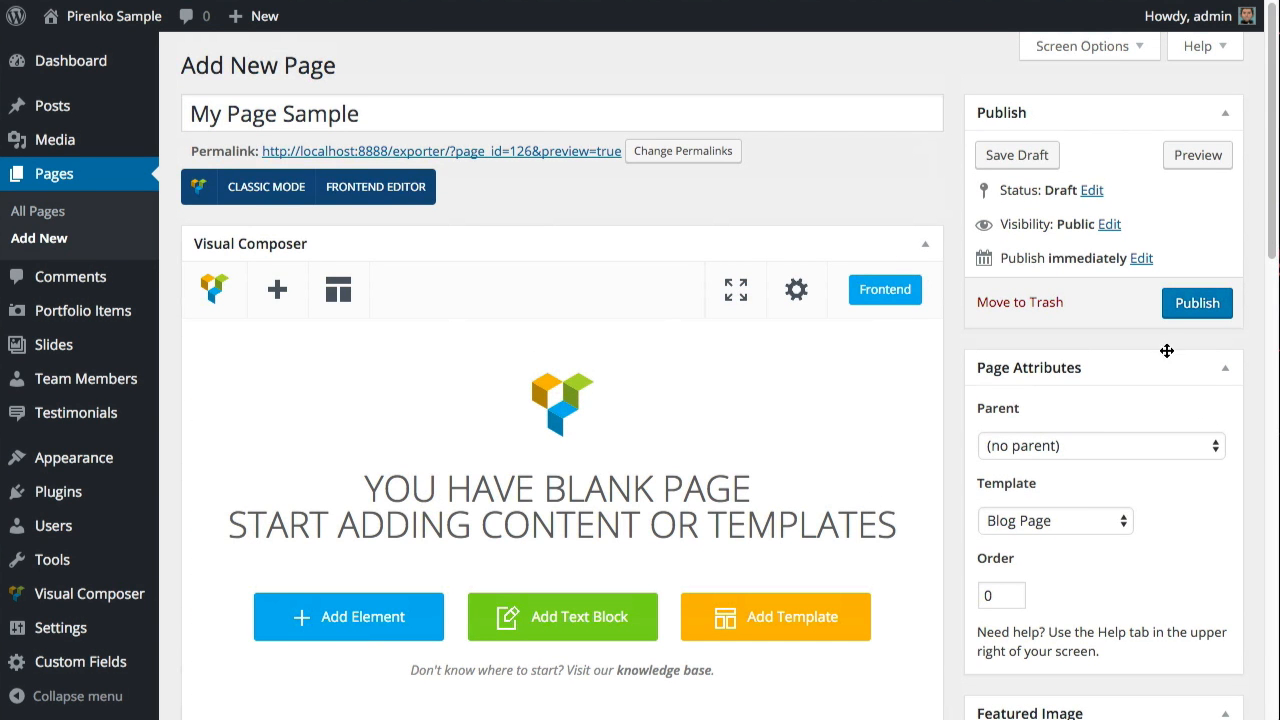
left_click(1182, 312)
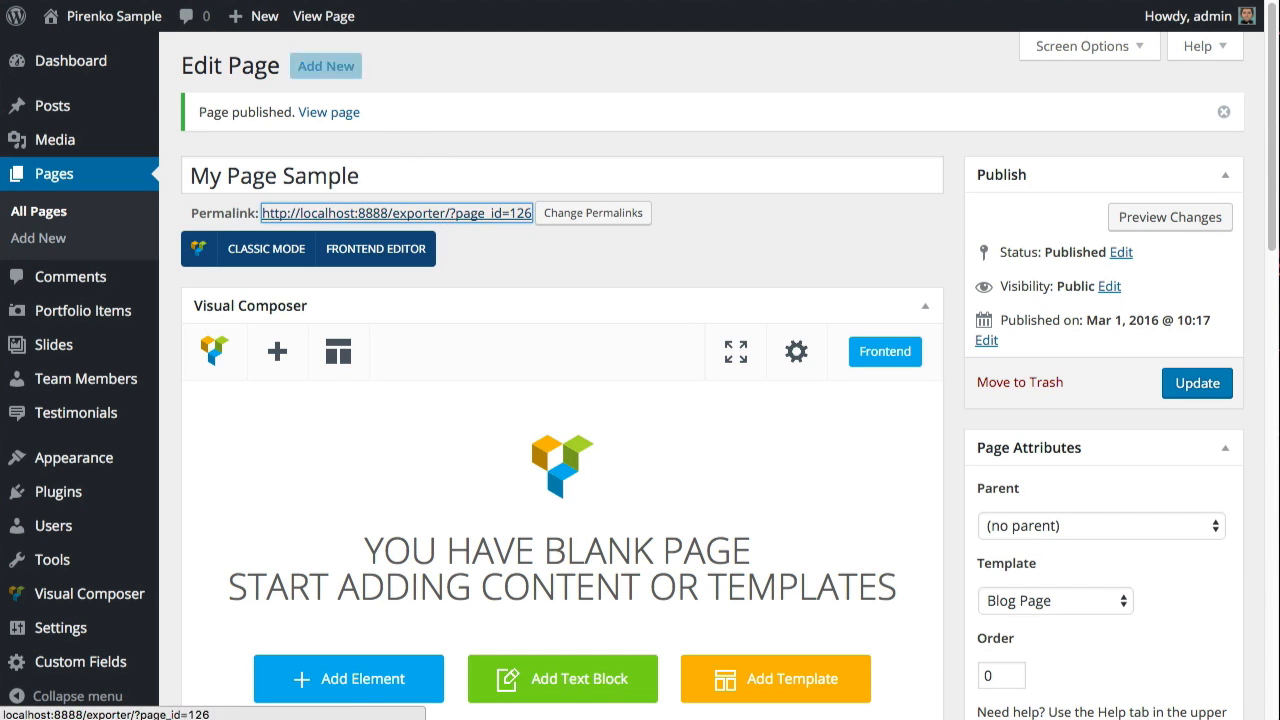
View the published page through its permalink, look over its post grid, and return to the page editor
left_click(440, 214)
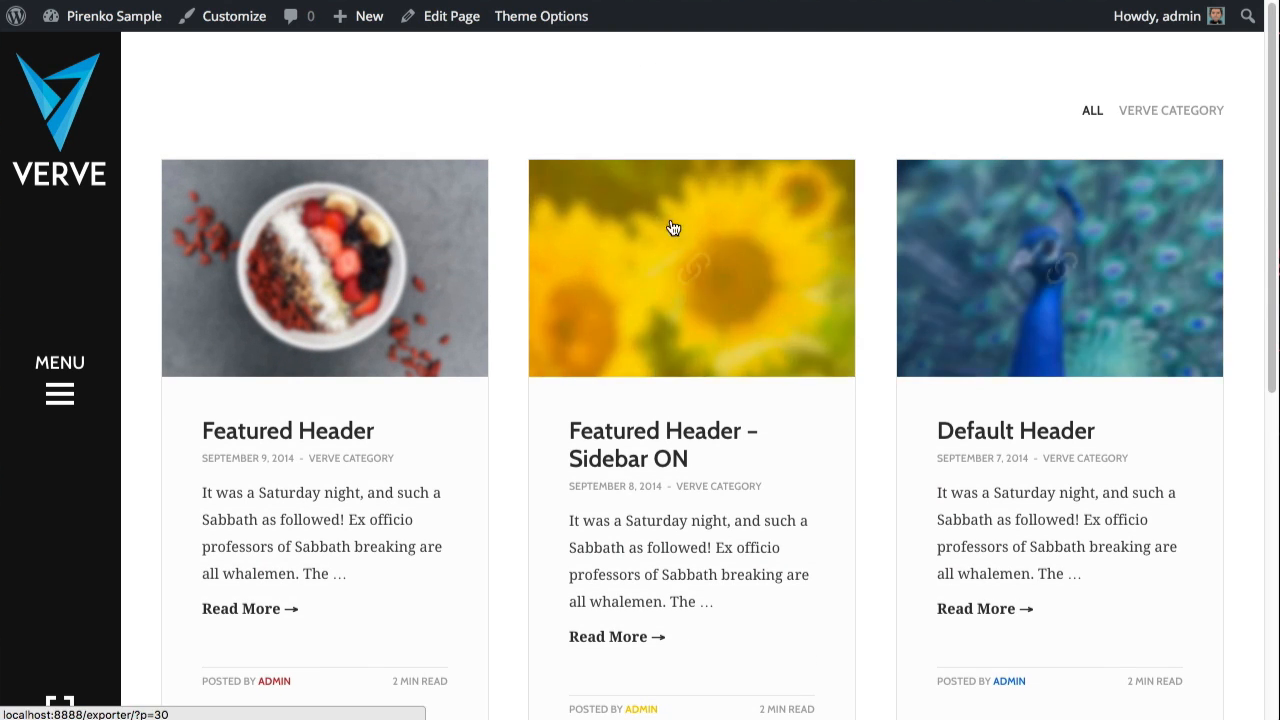
scroll(871, 304, "down", 6)
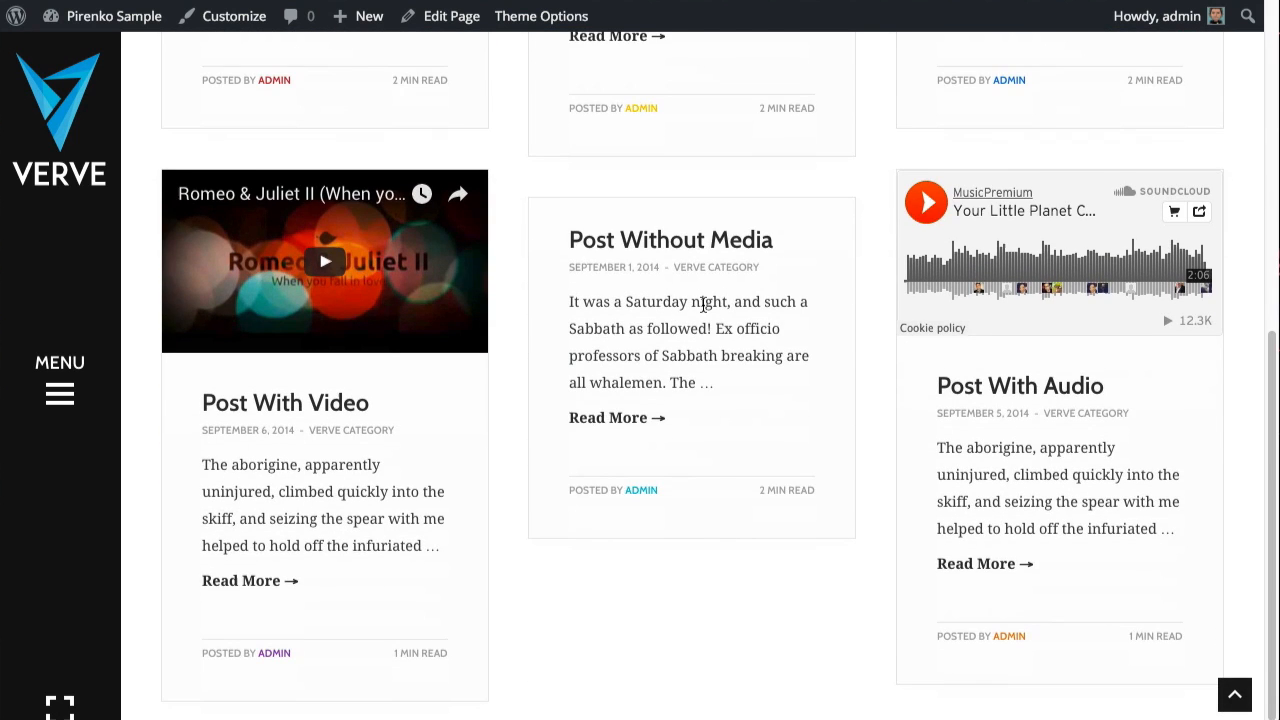
scroll(703, 304, "up", 6)
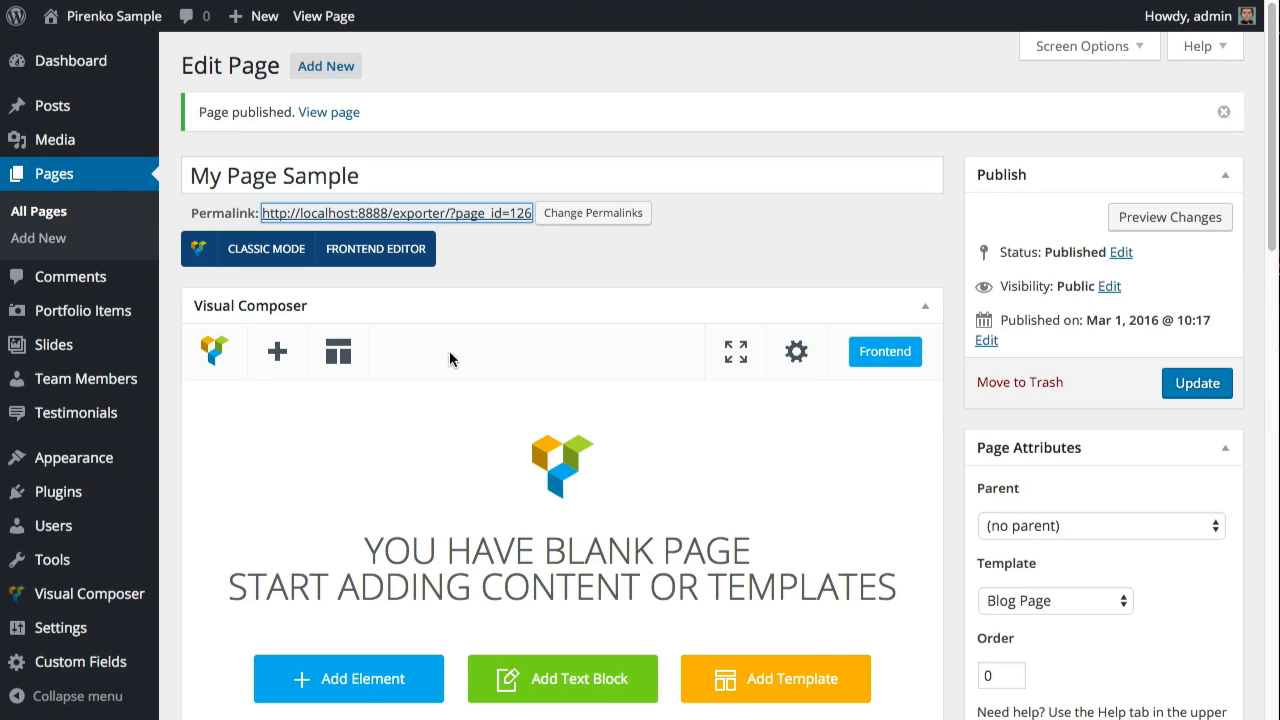
scroll(441, 401, "down", 1)
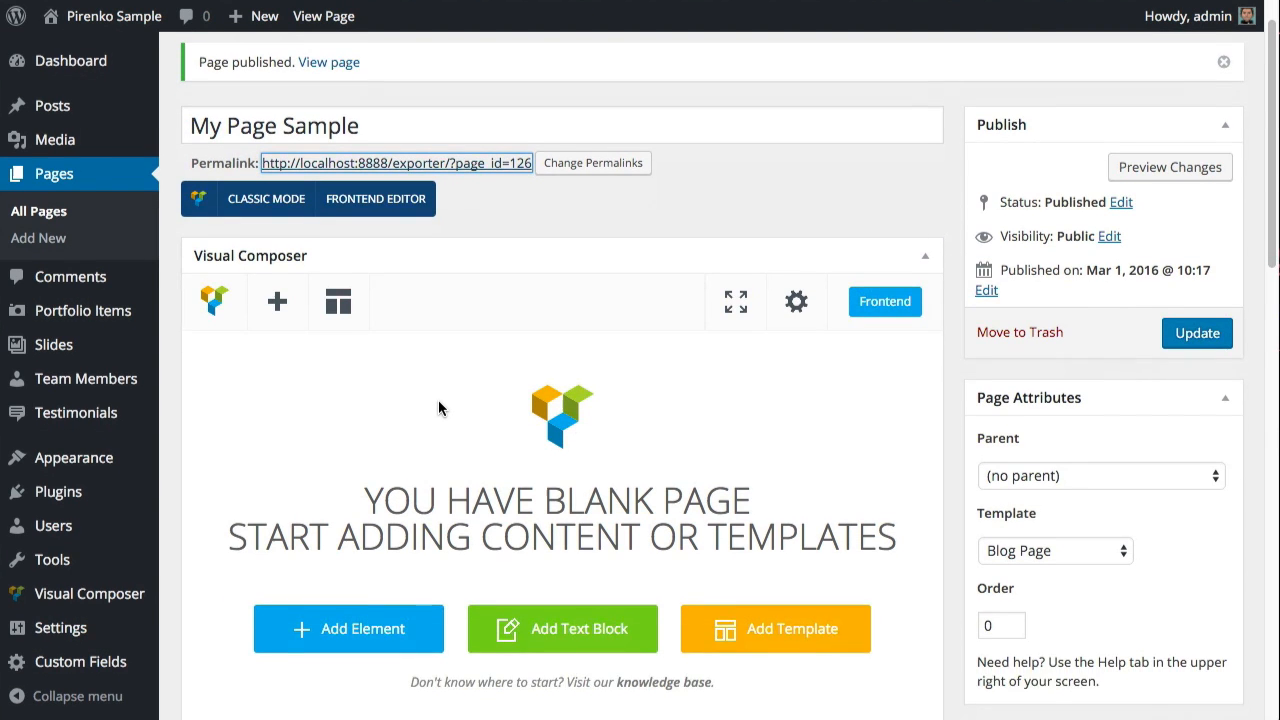
Add a Row element to the blank page content in Visual Composer
scroll(438, 399, "up", 1)
scroll(437, 398, "down", 1)
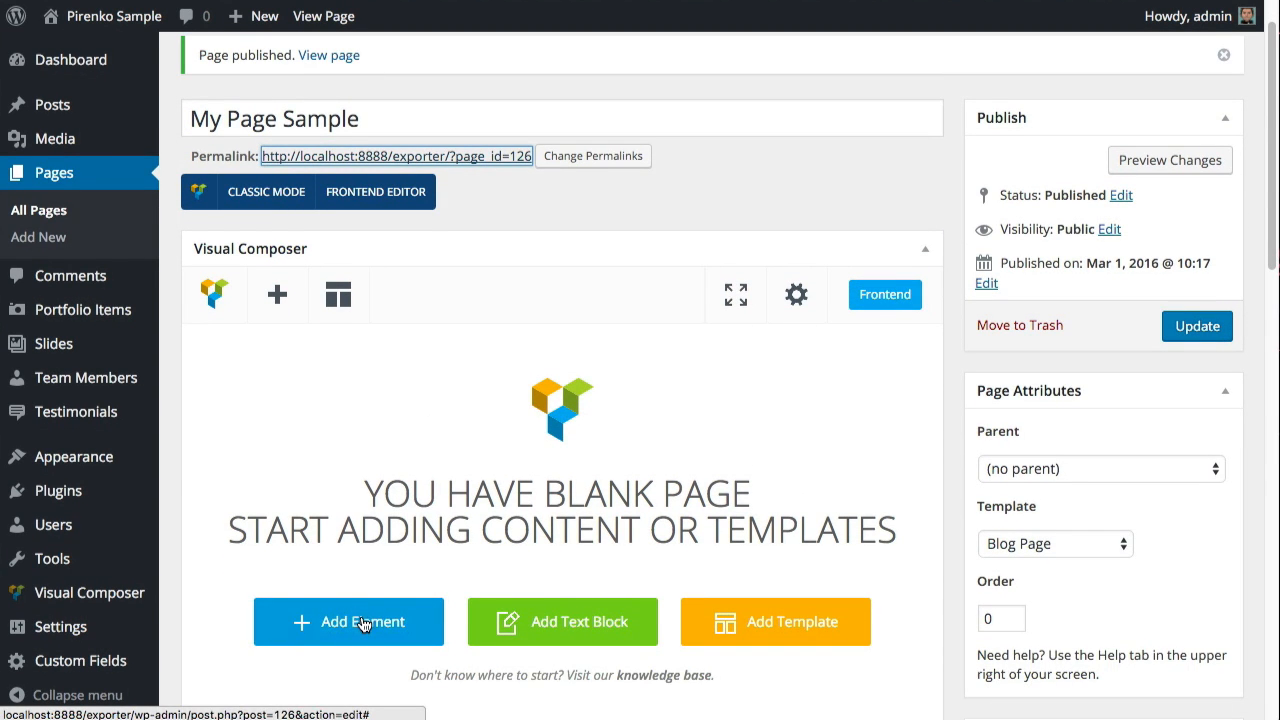
scroll(366, 607, "down", 1)
scroll(366, 607, "down", 1)
scroll(363, 604, "up", 1)
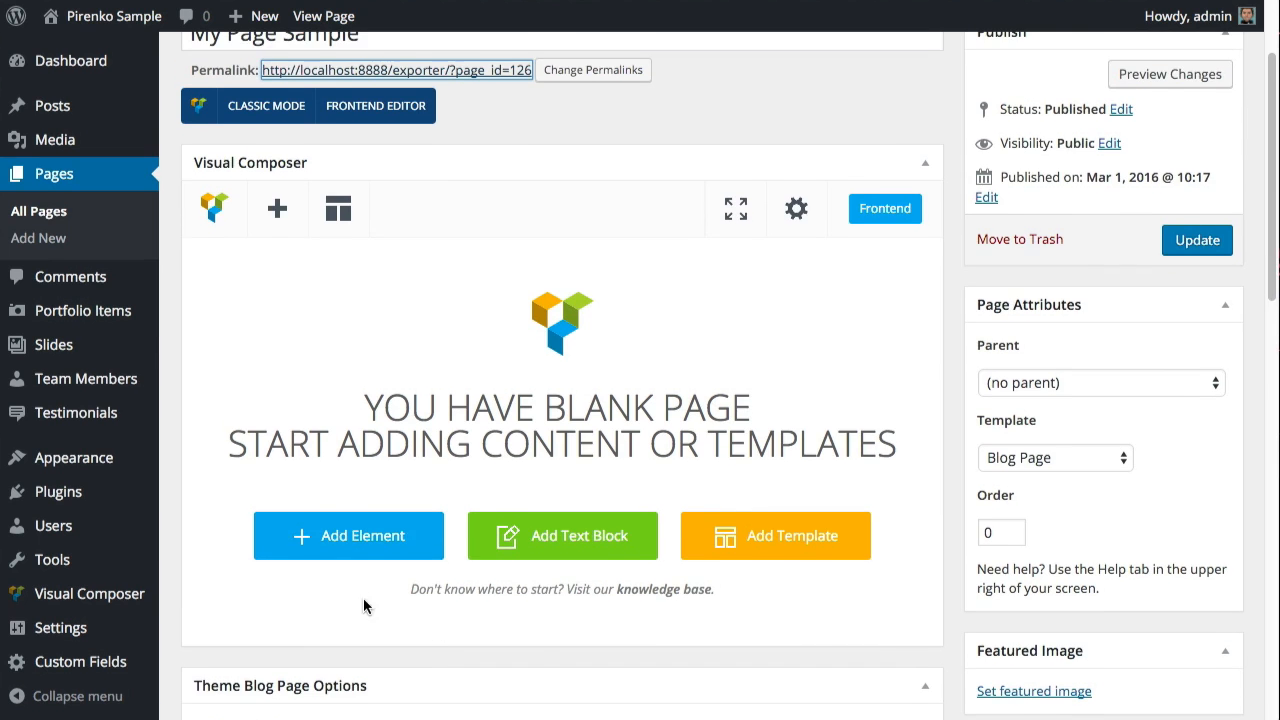
left_click(343, 540)
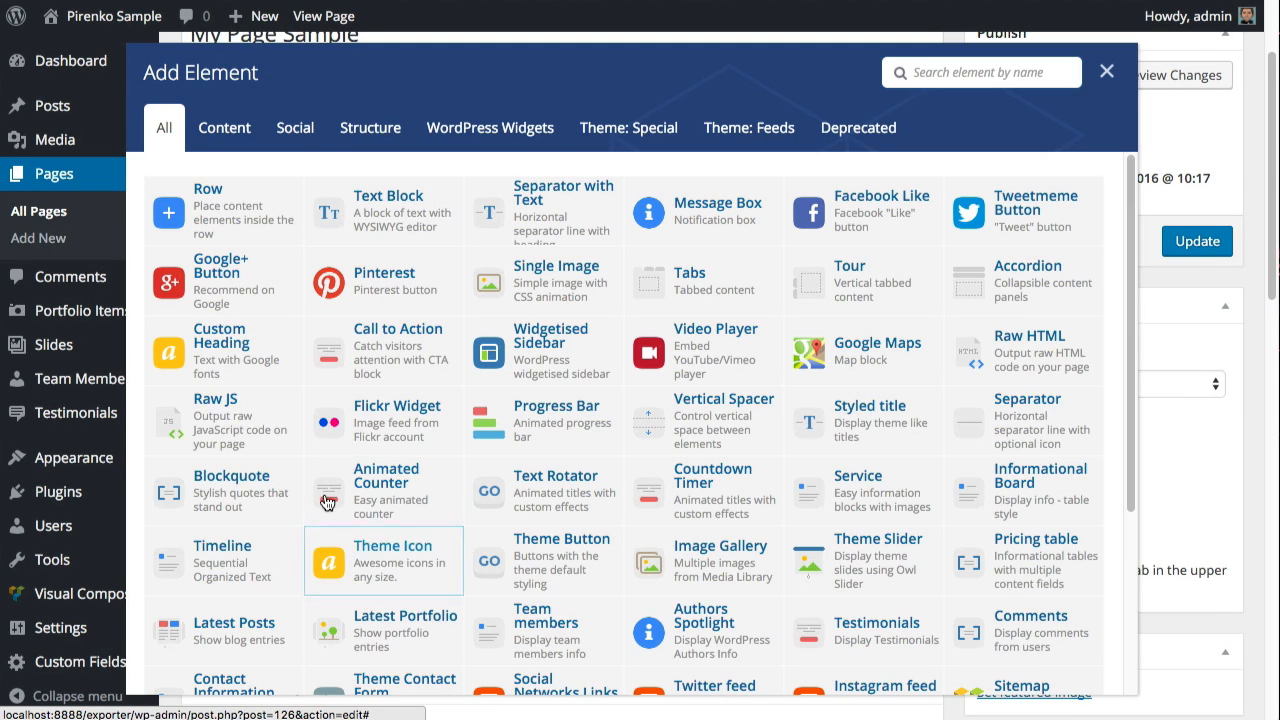
left_click(218, 220)
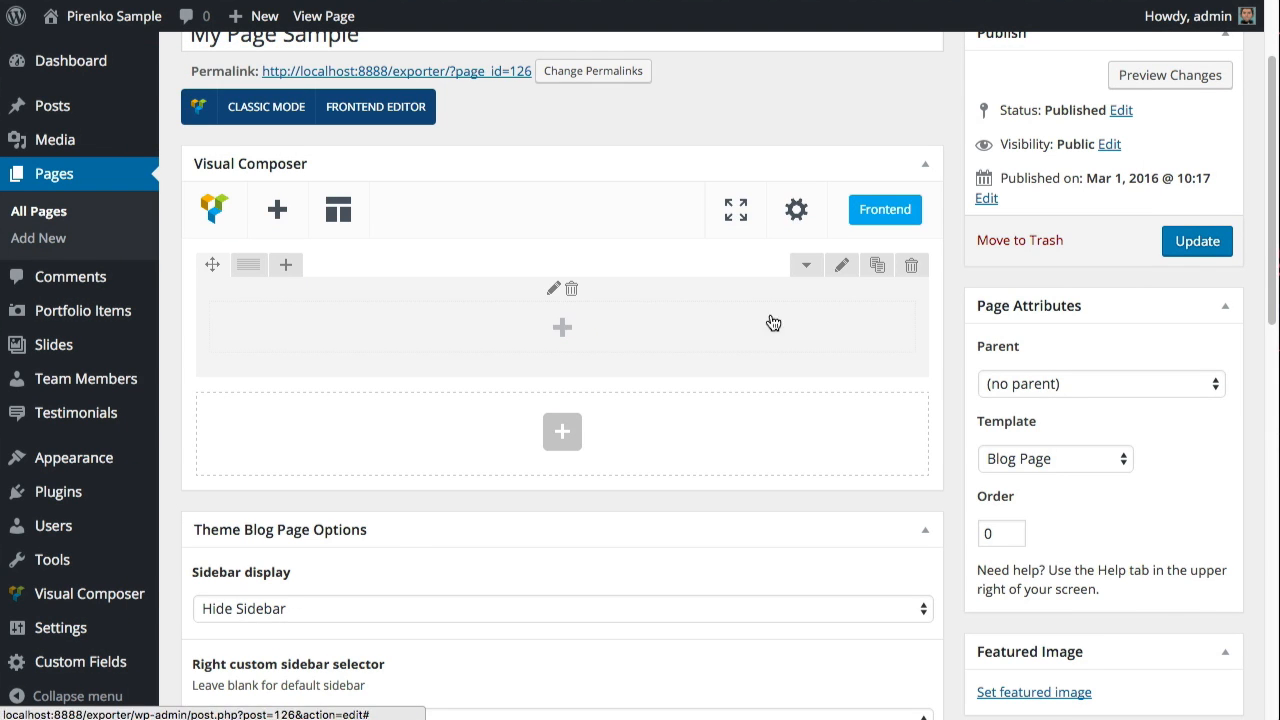
Set the new row's background type to Image, then upload top-blog.jpg and use it as the row background image
left_click(841, 270)
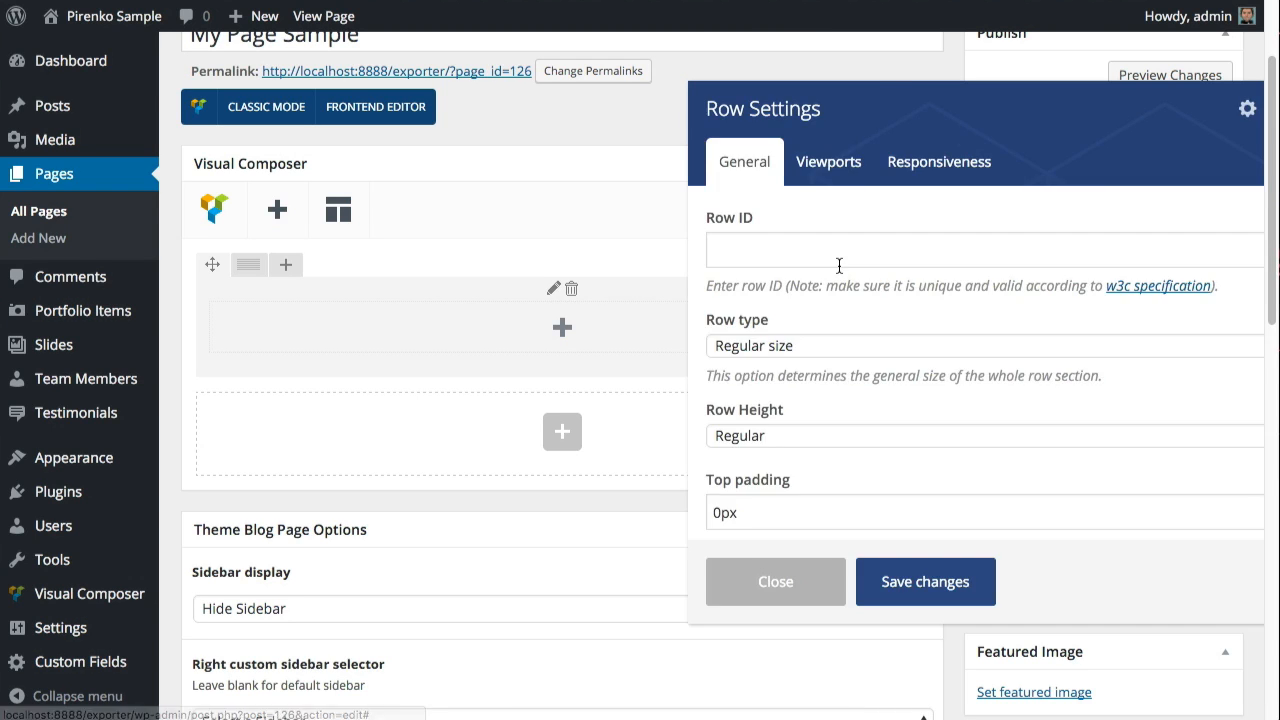
scroll(858, 297, "down", 5)
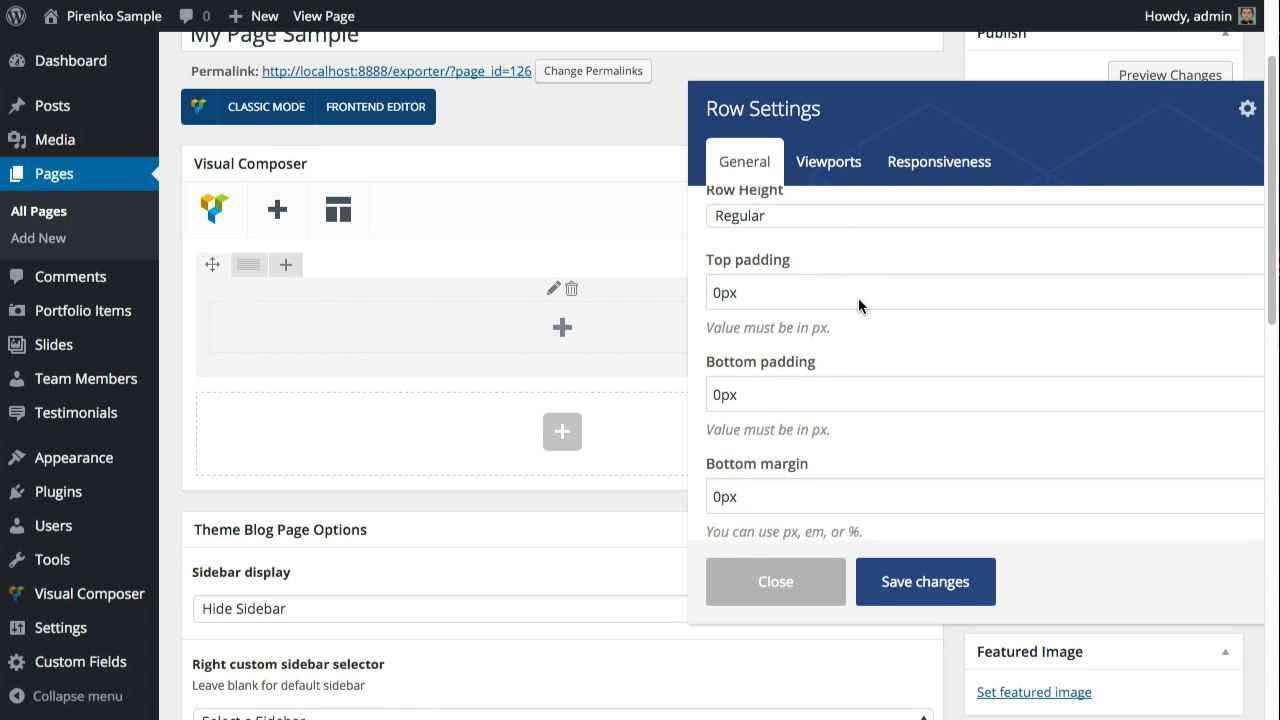
scroll(858, 305, "down", 1)
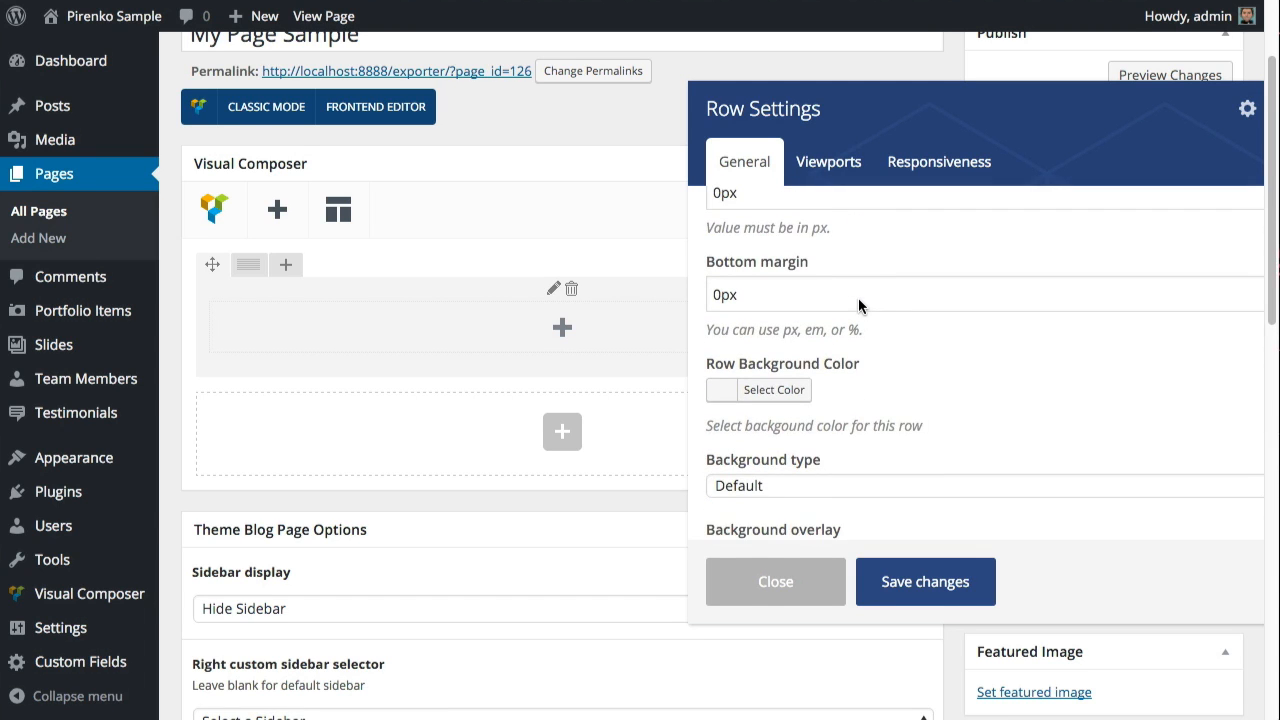
scroll(858, 305, "down", 1)
left_click(798, 394)
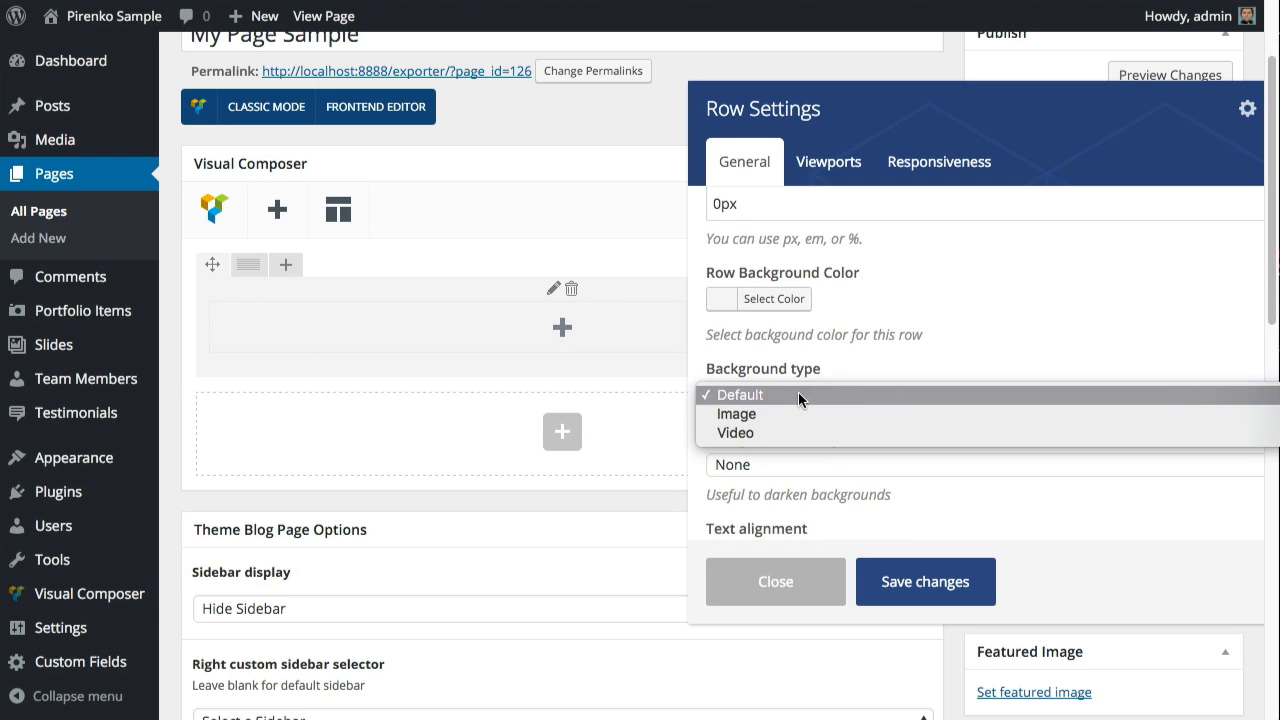
left_click(798, 410)
scroll(798, 408, "down", 1)
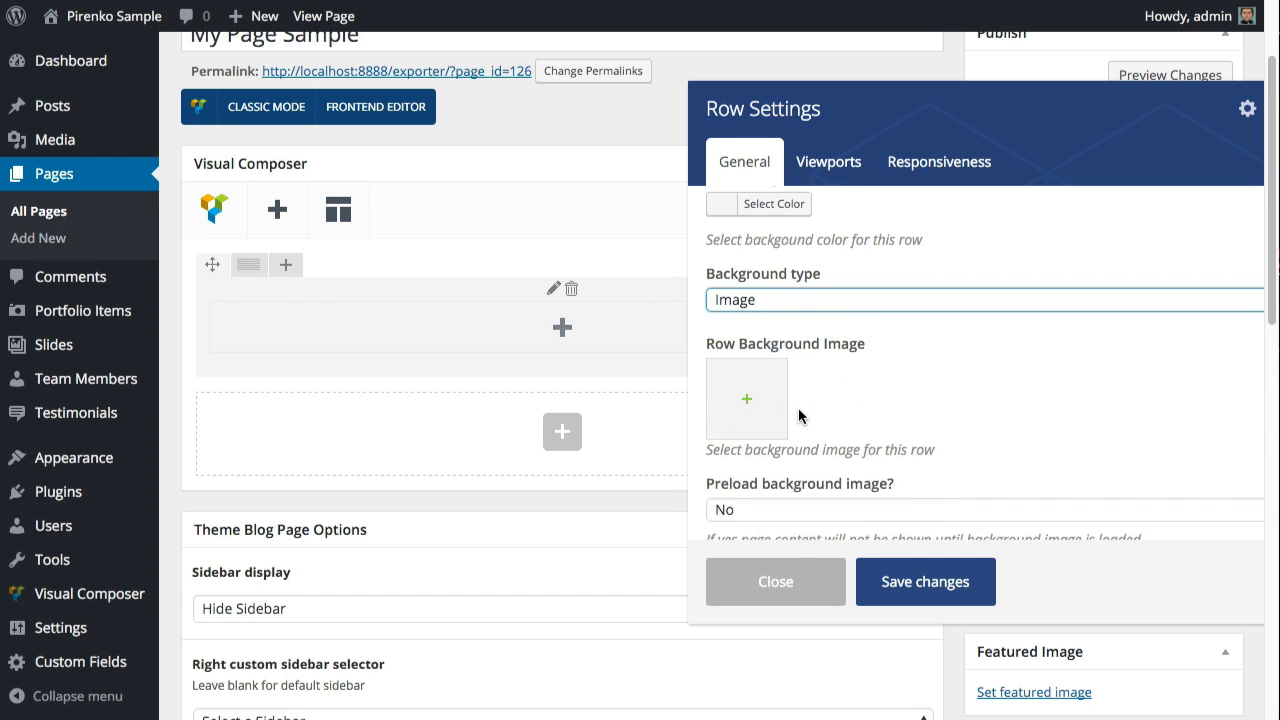
left_click(762, 395)
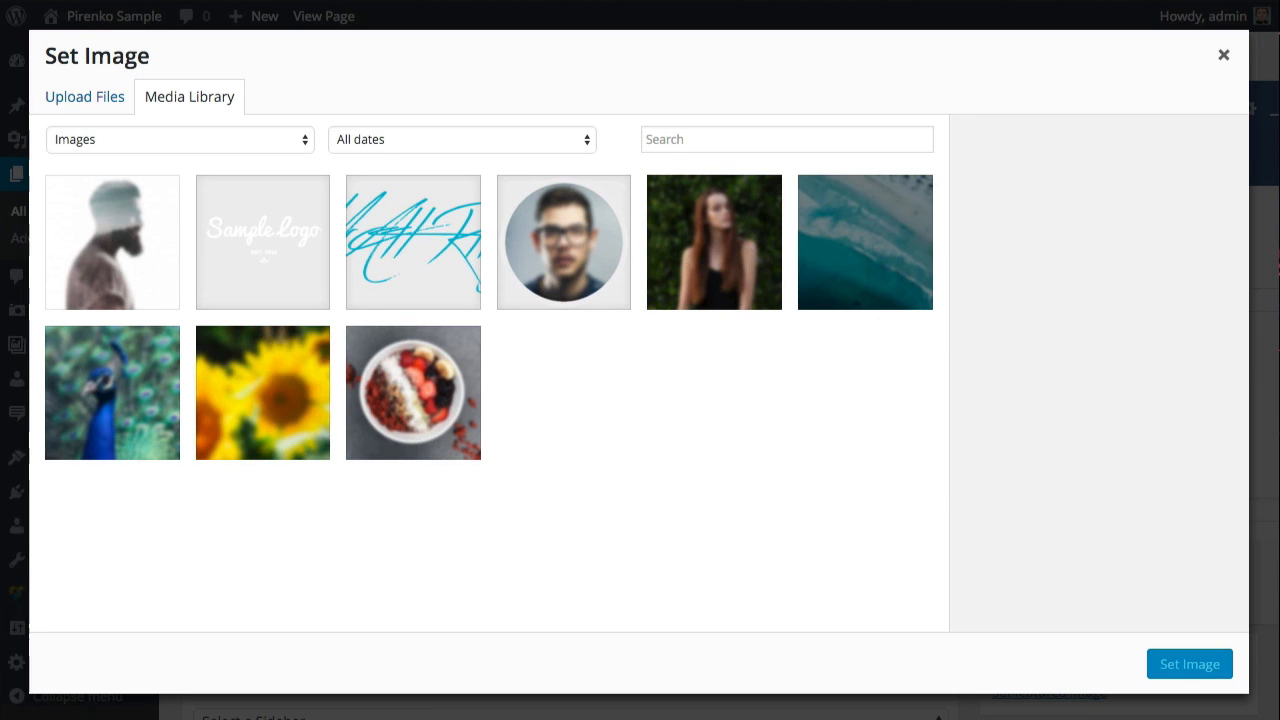
left_click_drag(1270, 600, 776, 493)
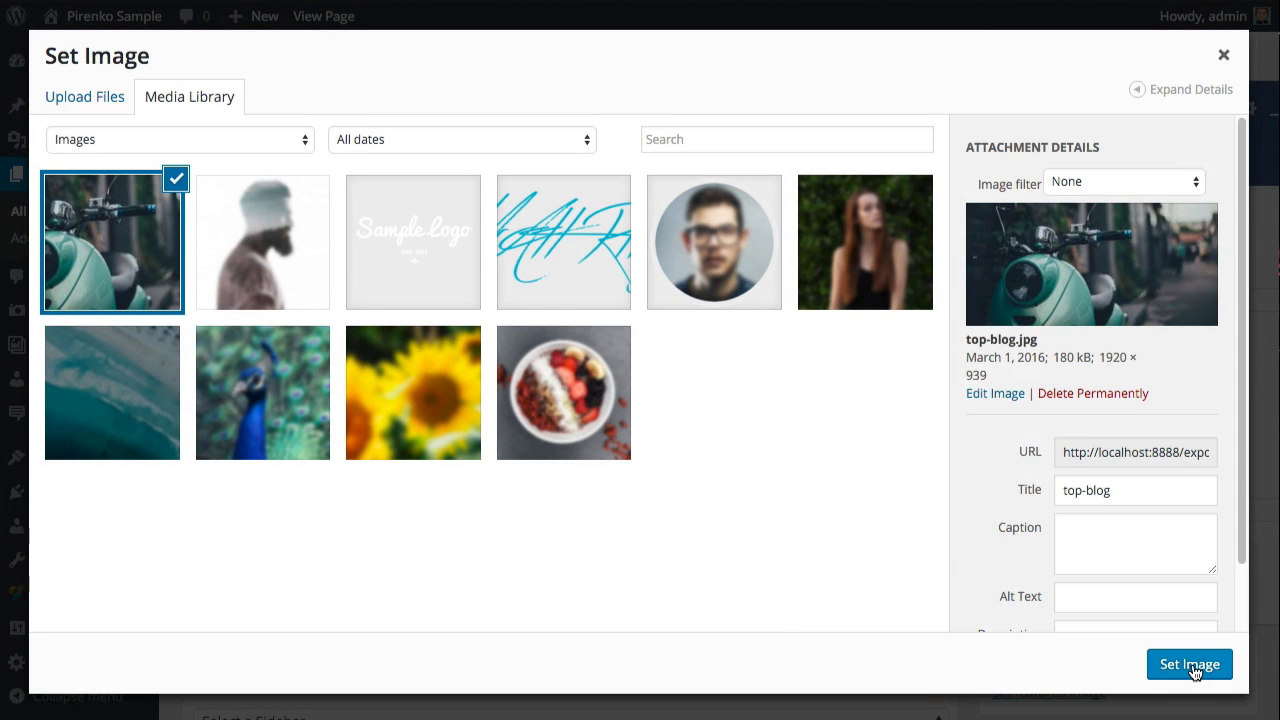
left_click(1190, 665)
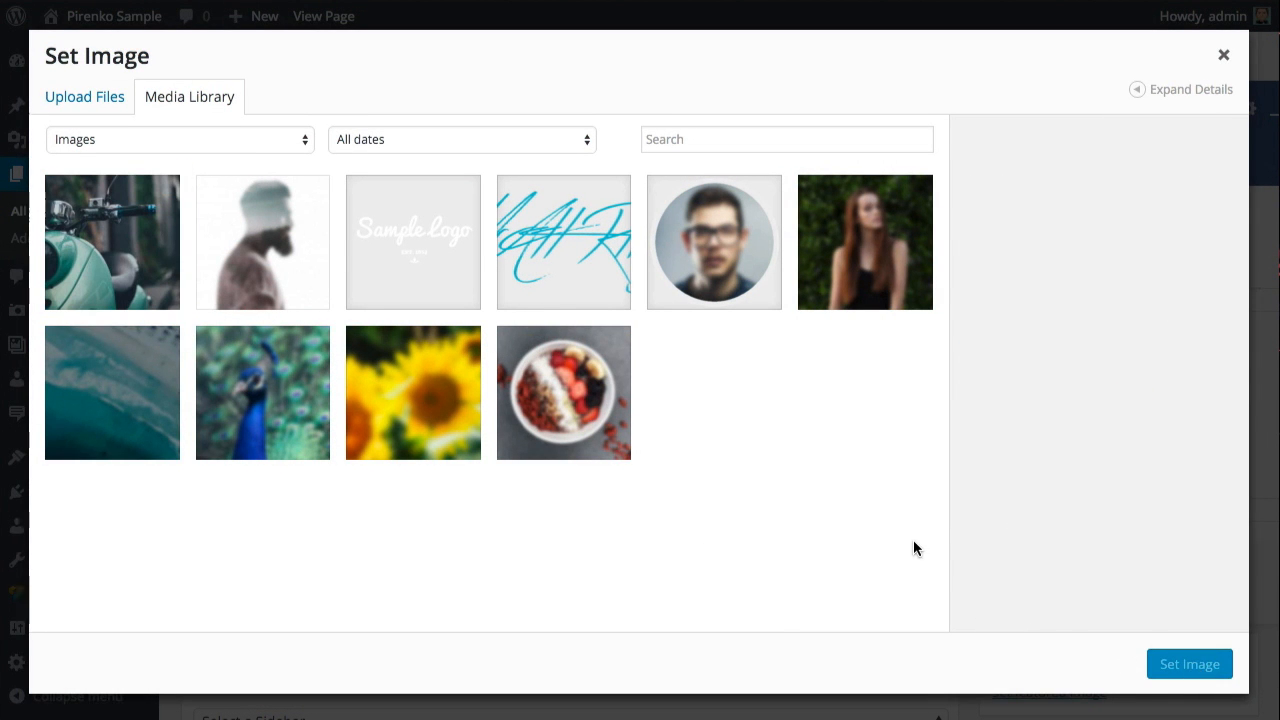
Set the row's background image behavior to Parallax effect, set background image preloading to Yes, and save the row settings
scroll(905, 468, "down", 2)
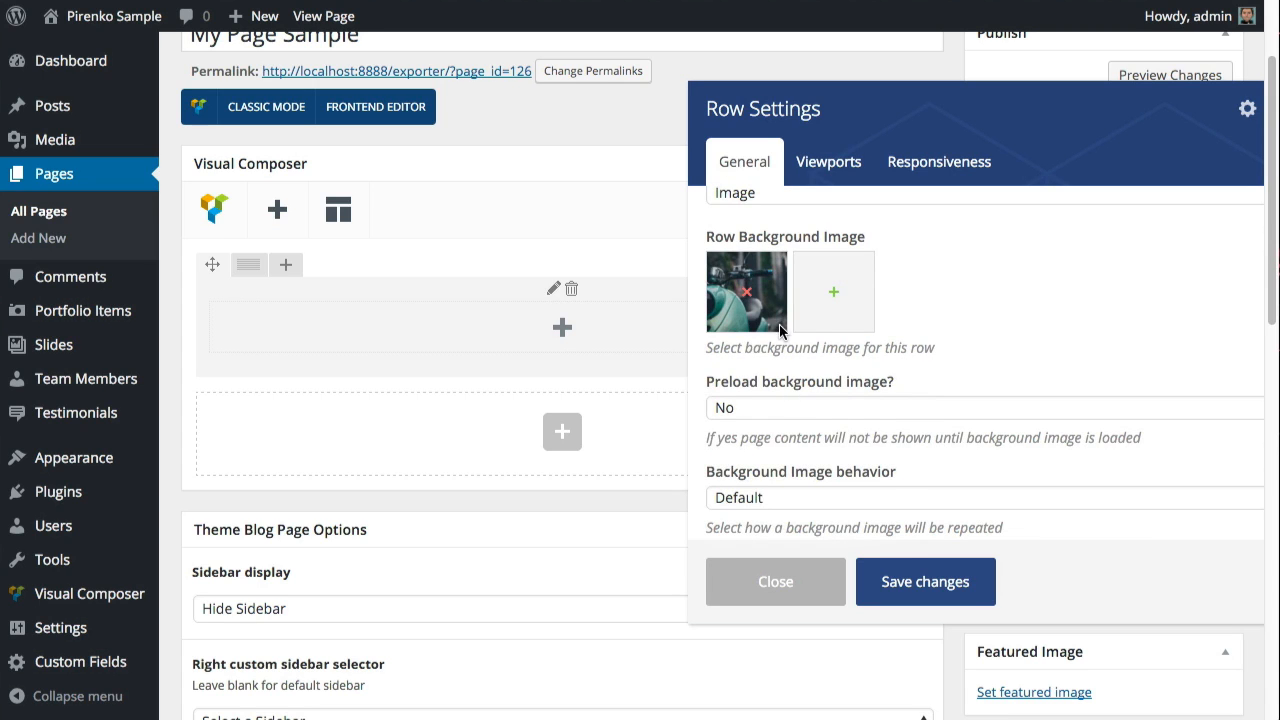
scroll(866, 374, "down", 2)
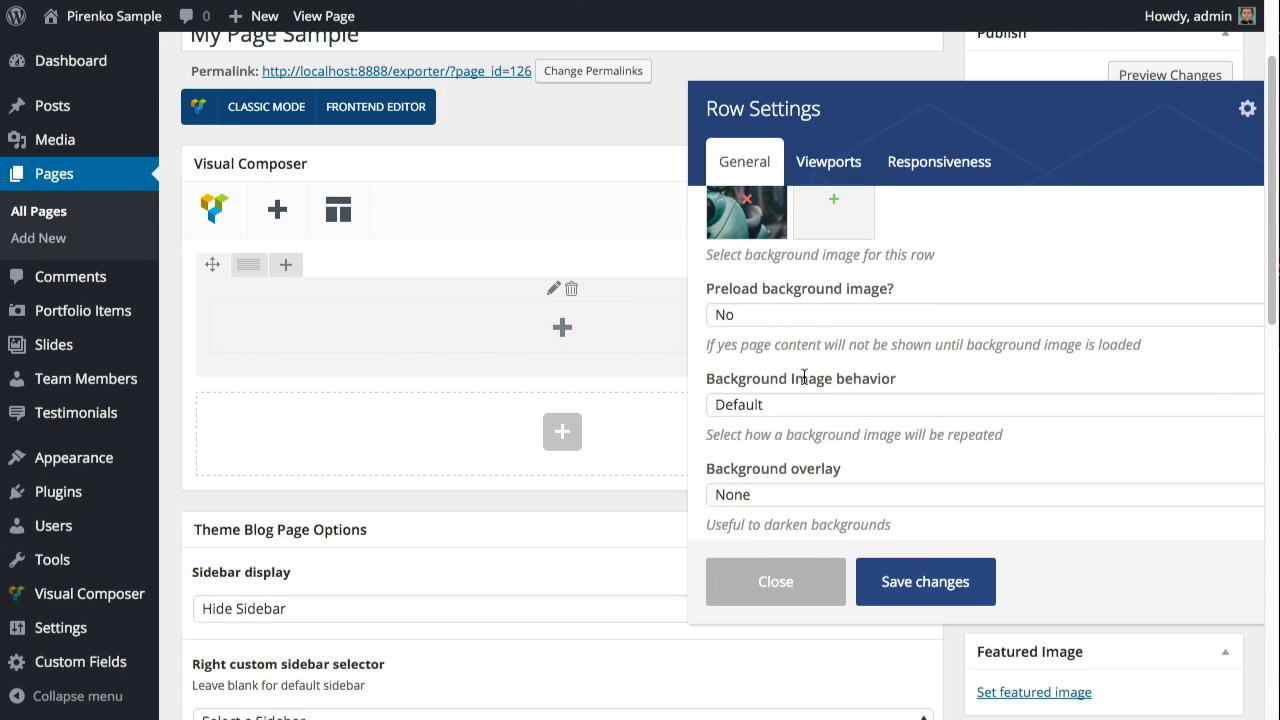
left_click(783, 406)
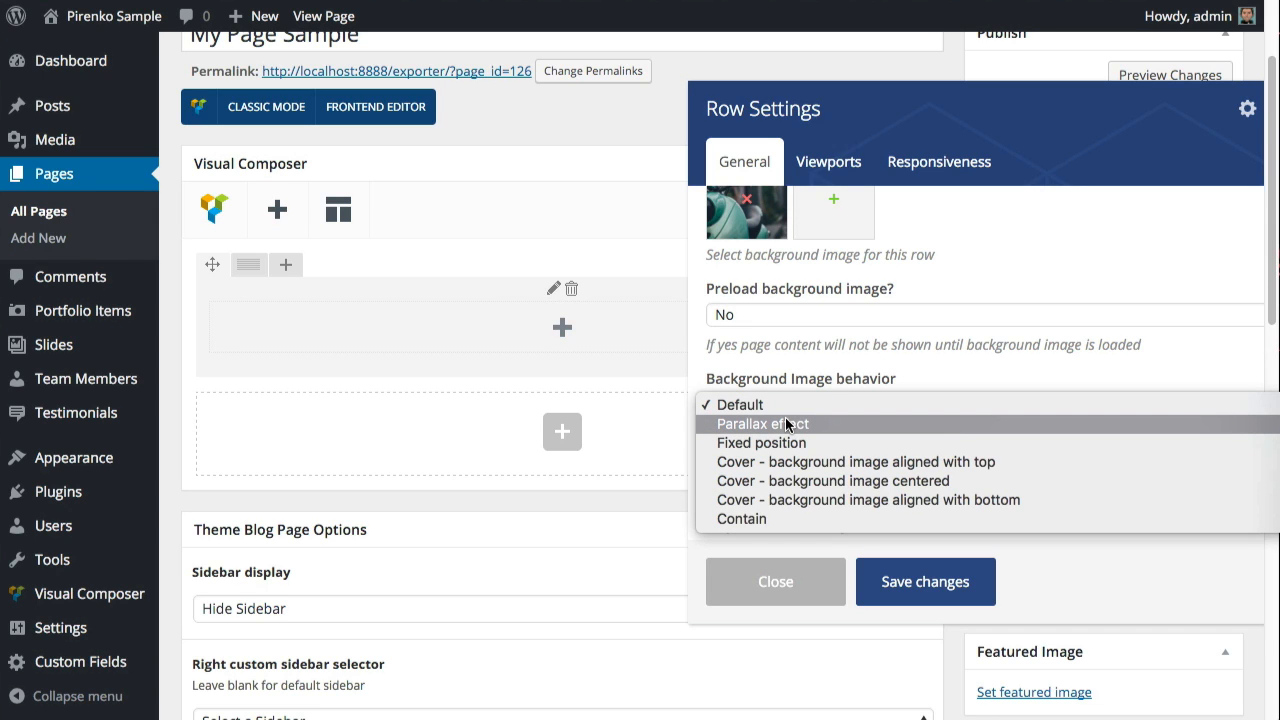
left_click(786, 424)
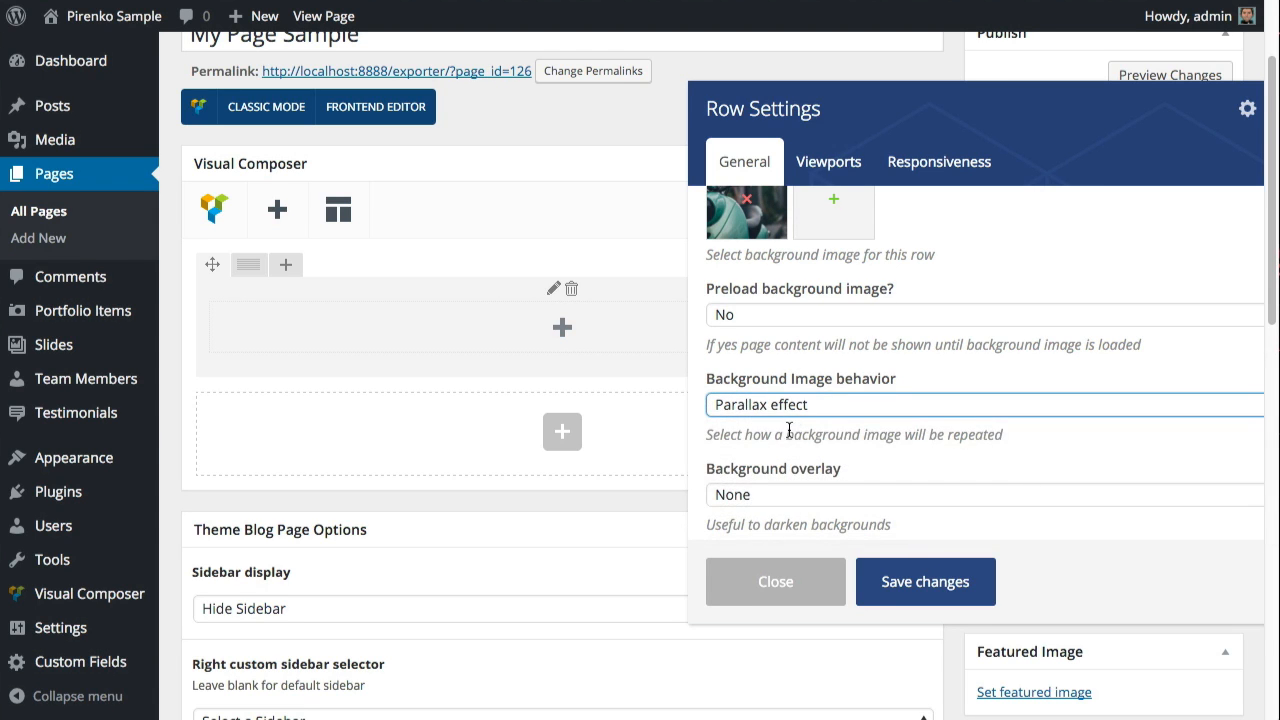
left_click(810, 314)
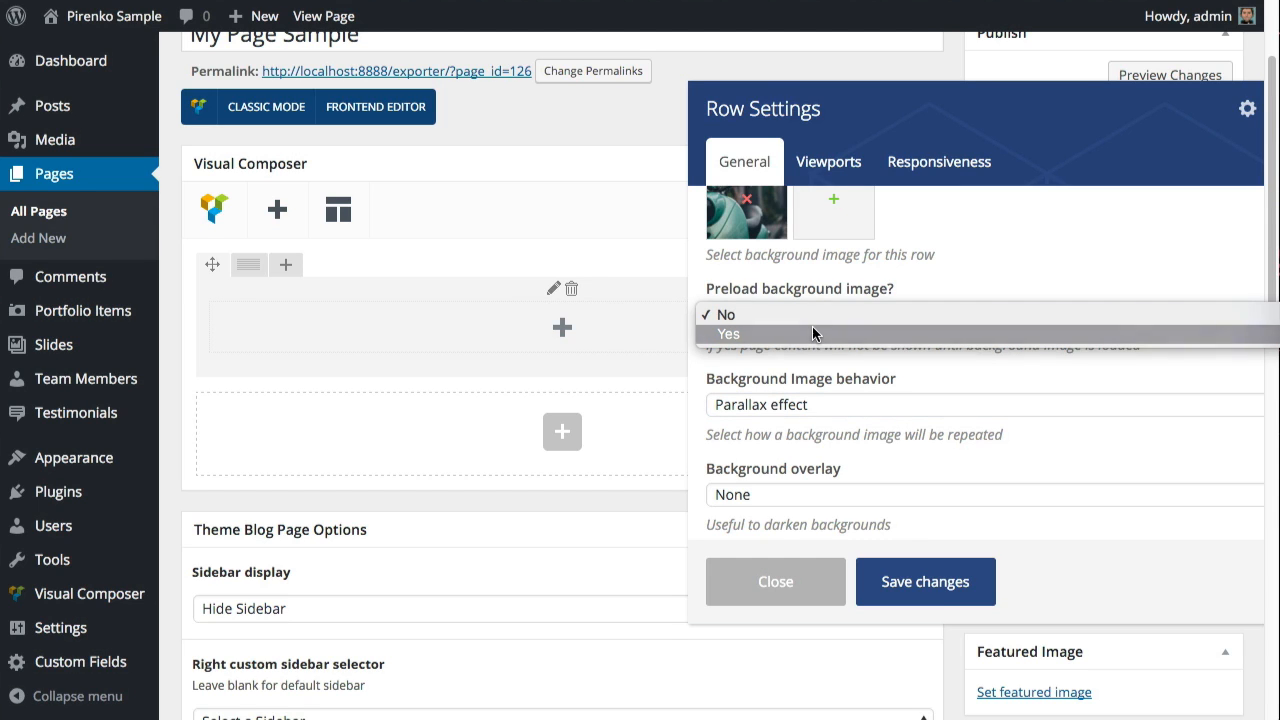
left_click(813, 334)
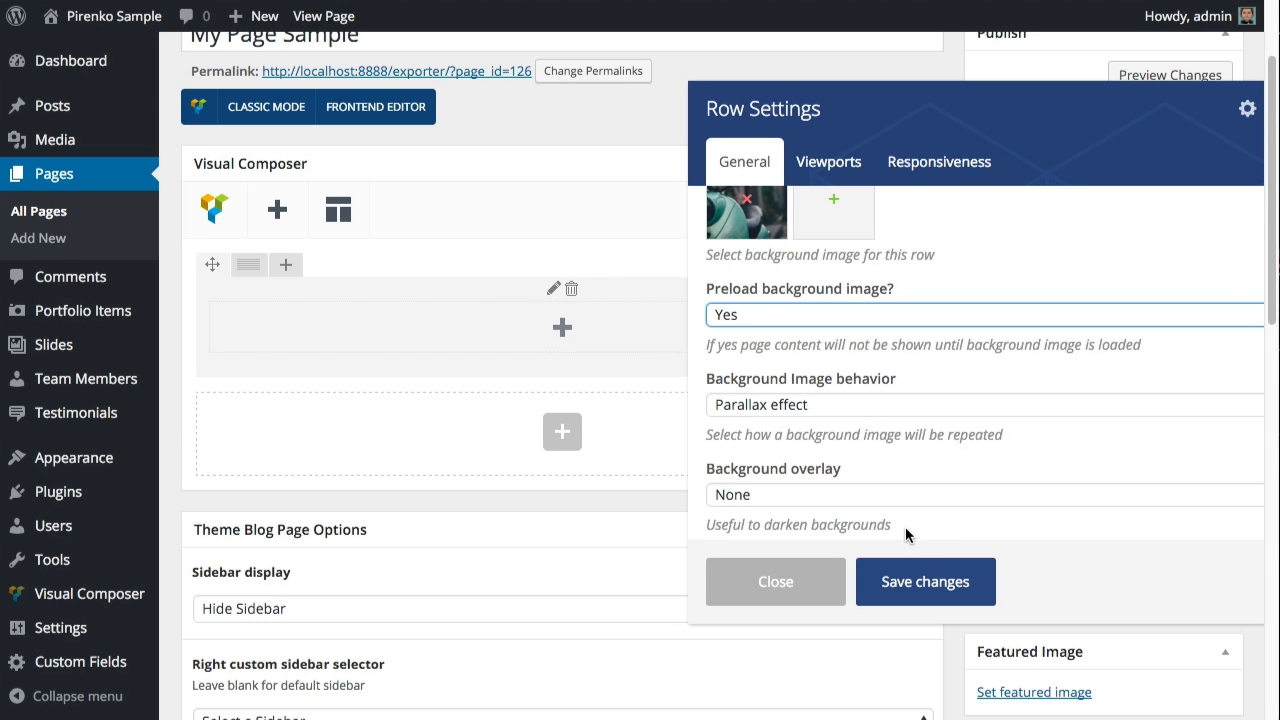
scroll(905, 526, "up", 4)
scroll(900, 505, "up", 2)
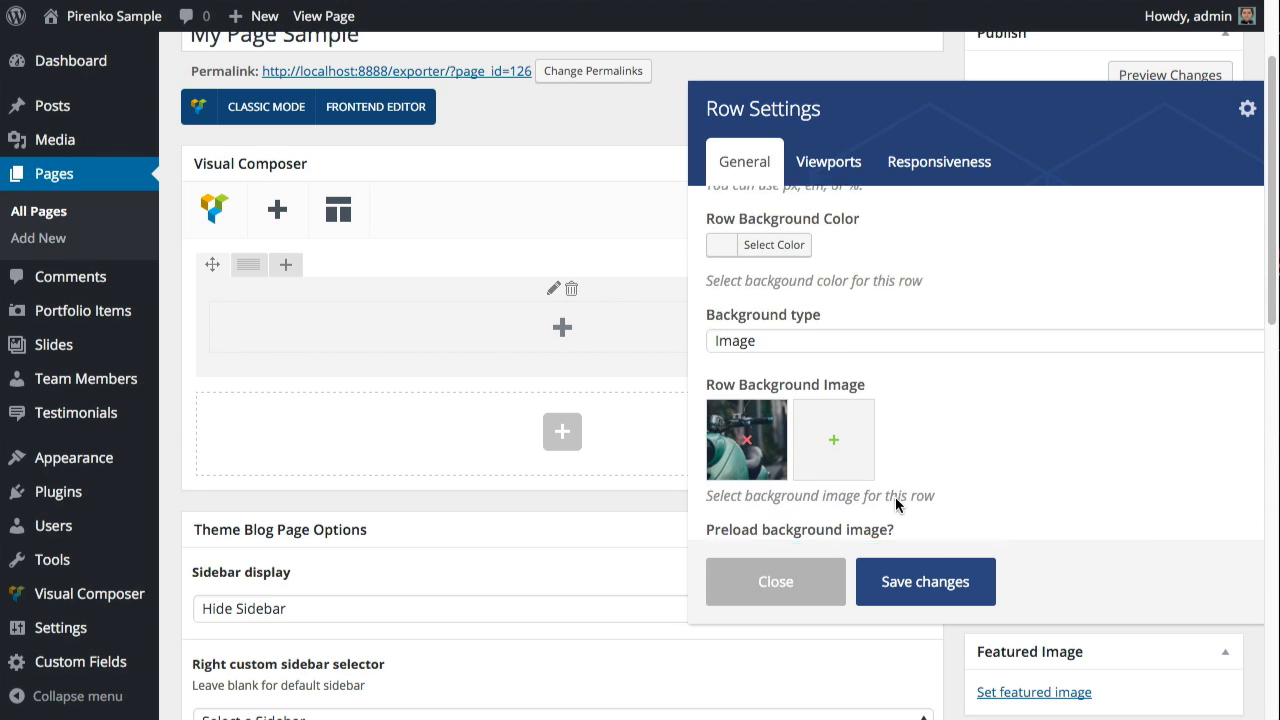
scroll(895, 497, "up", 3)
scroll(800, 250, "up", 2)
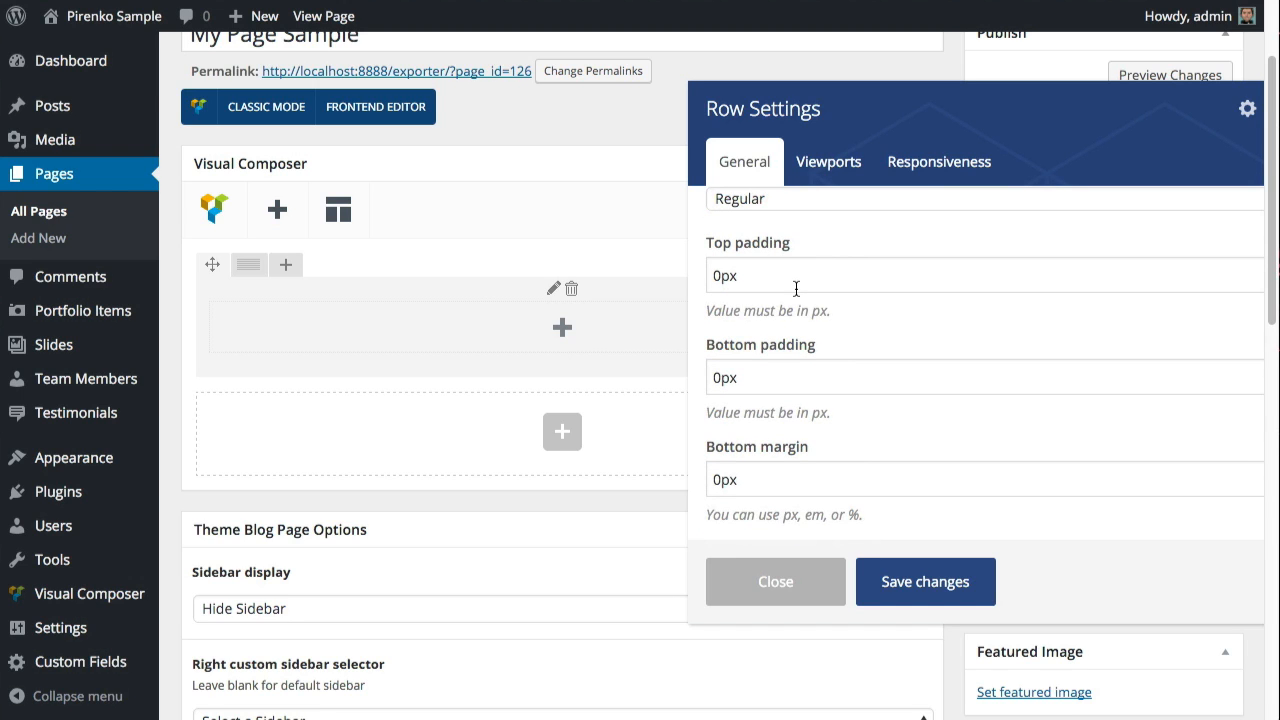
left_click(915, 584)
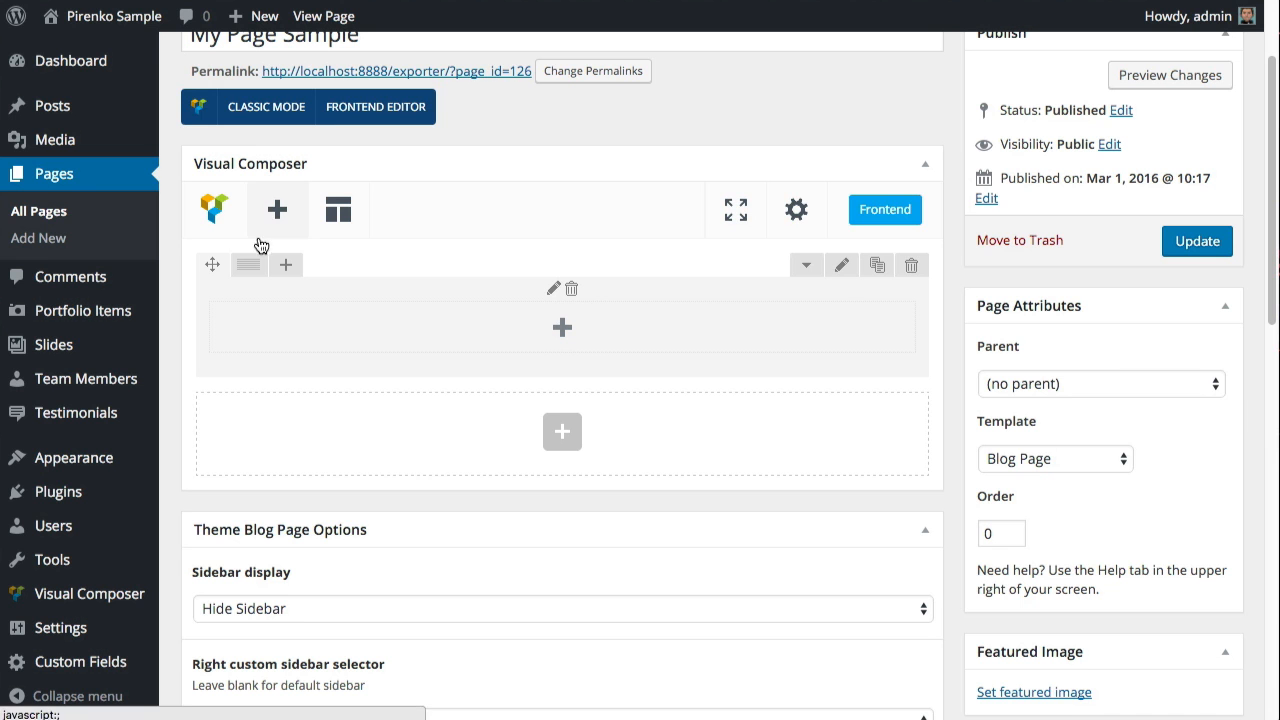
Split the row into two-thirds and one-third columns and add a Styled title element to the narrower column
mouse_move(251, 265)
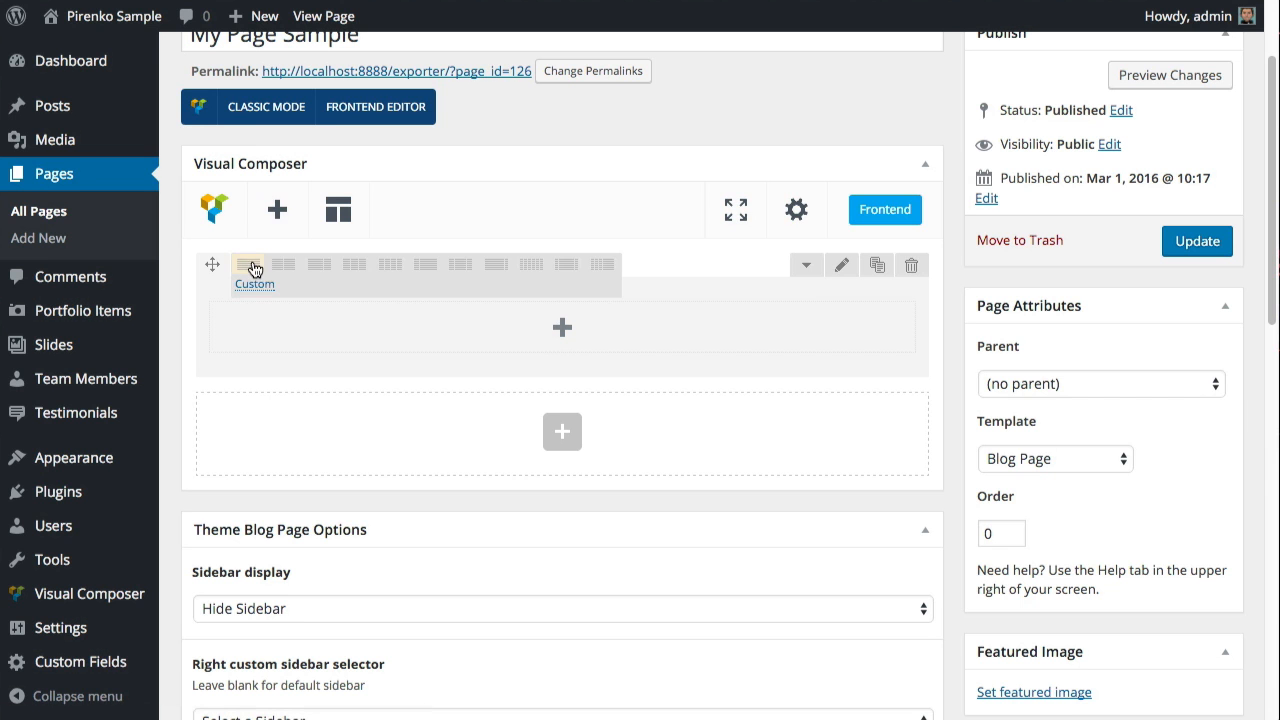
left_click(325, 266)
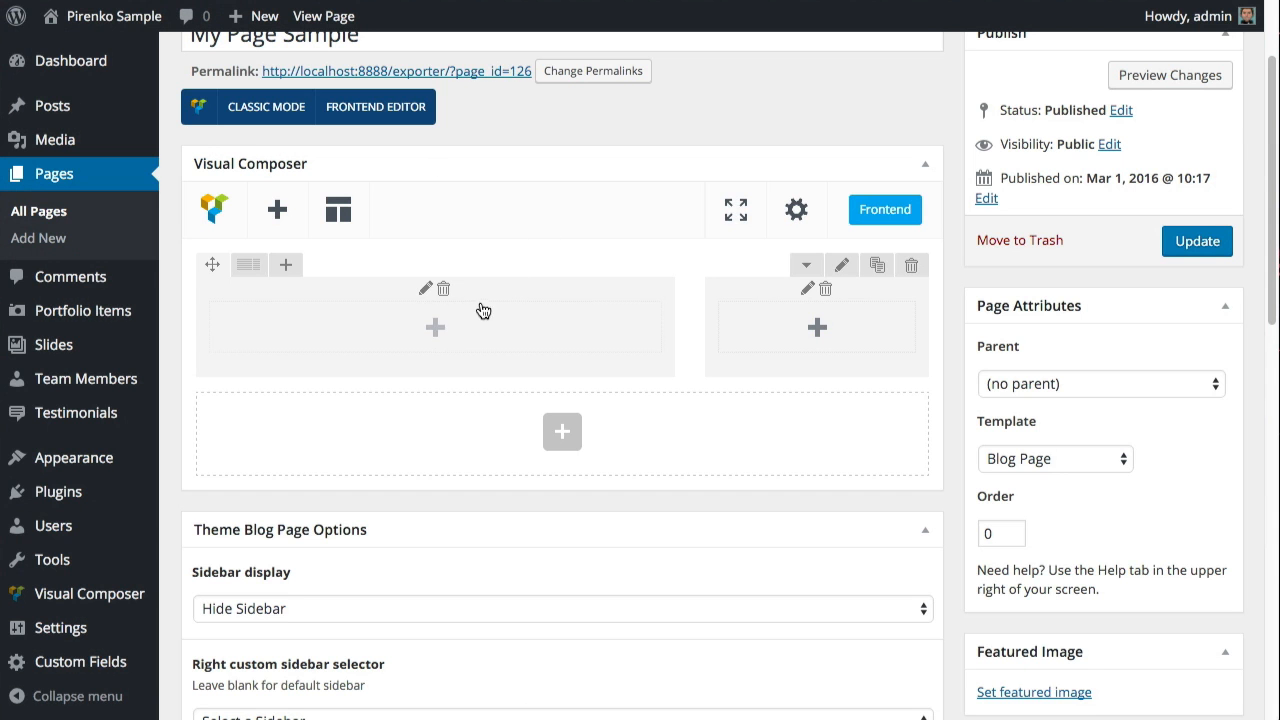
left_click(817, 328)
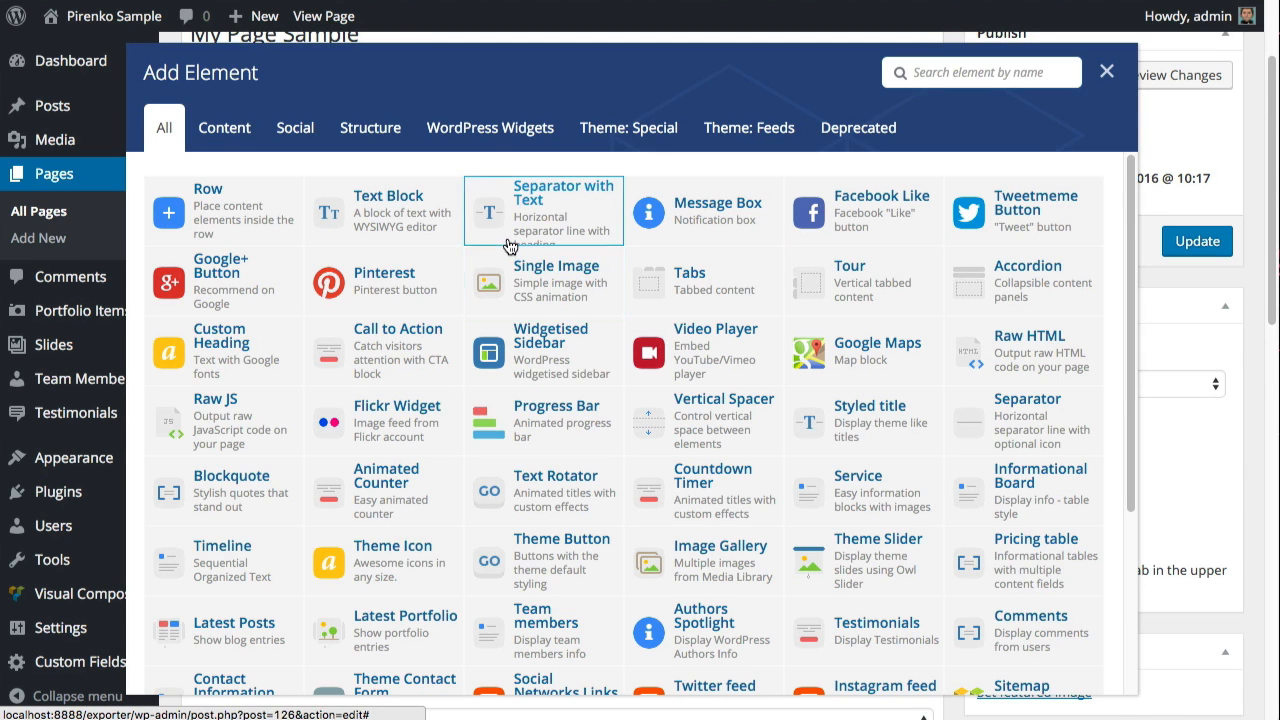
left_click(822, 418)
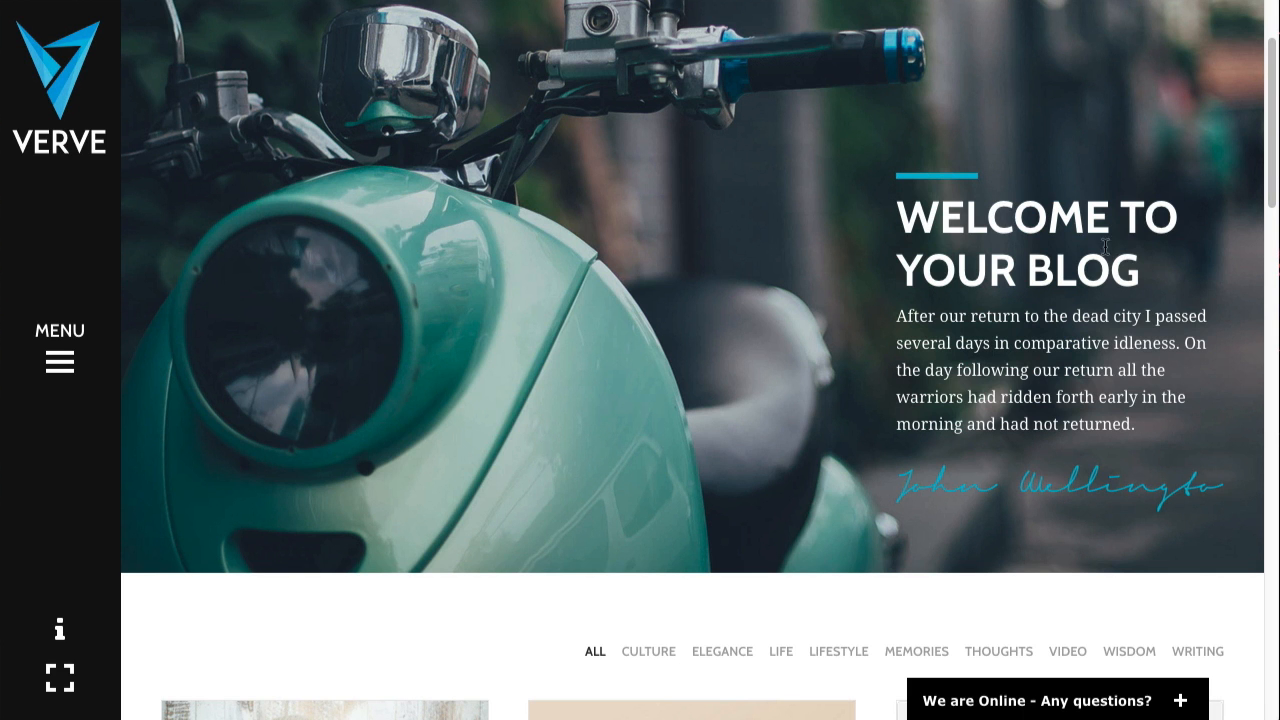
Copy the heading "WELCOME TO YOUR BLOG" from the demo blog into the styled title's text
left_click_drag(1154, 283, 869, 218)
key("ctrl+c")
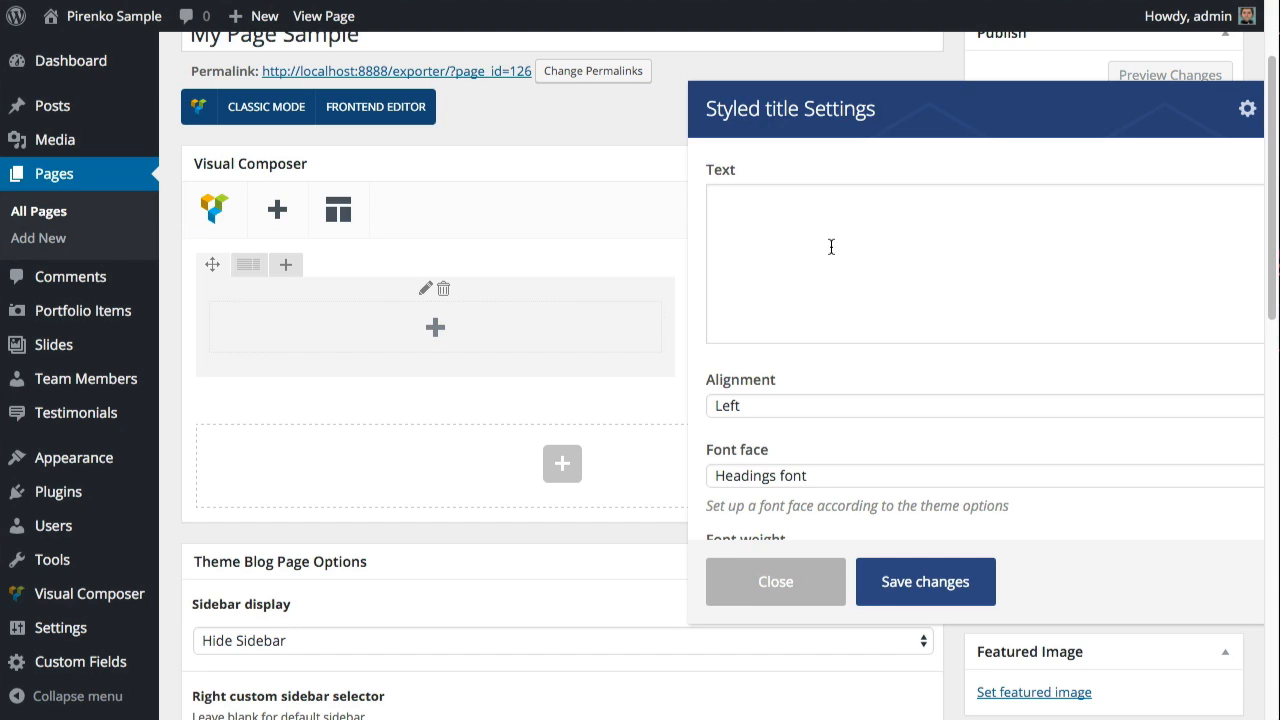
left_click(857, 249)
key("ctrl+v")
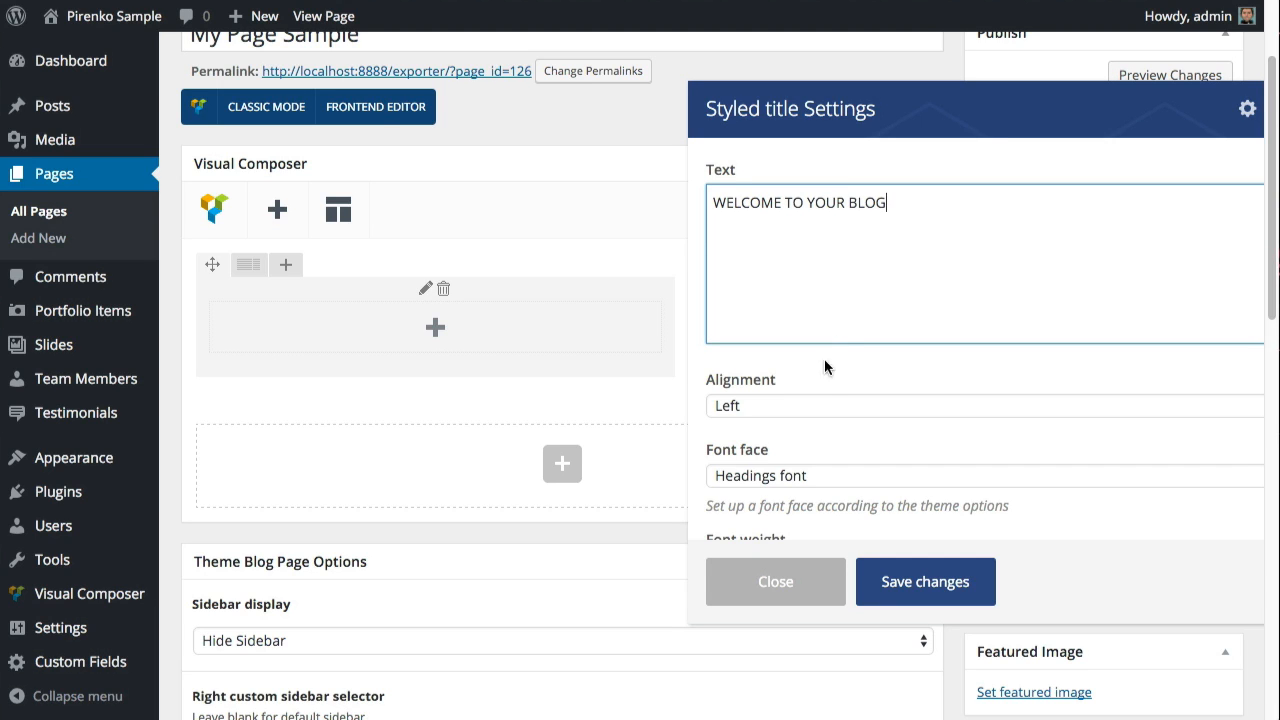
Set the styled title's font weight to Bold and its title size to Large
scroll(797, 405, "down", 3)
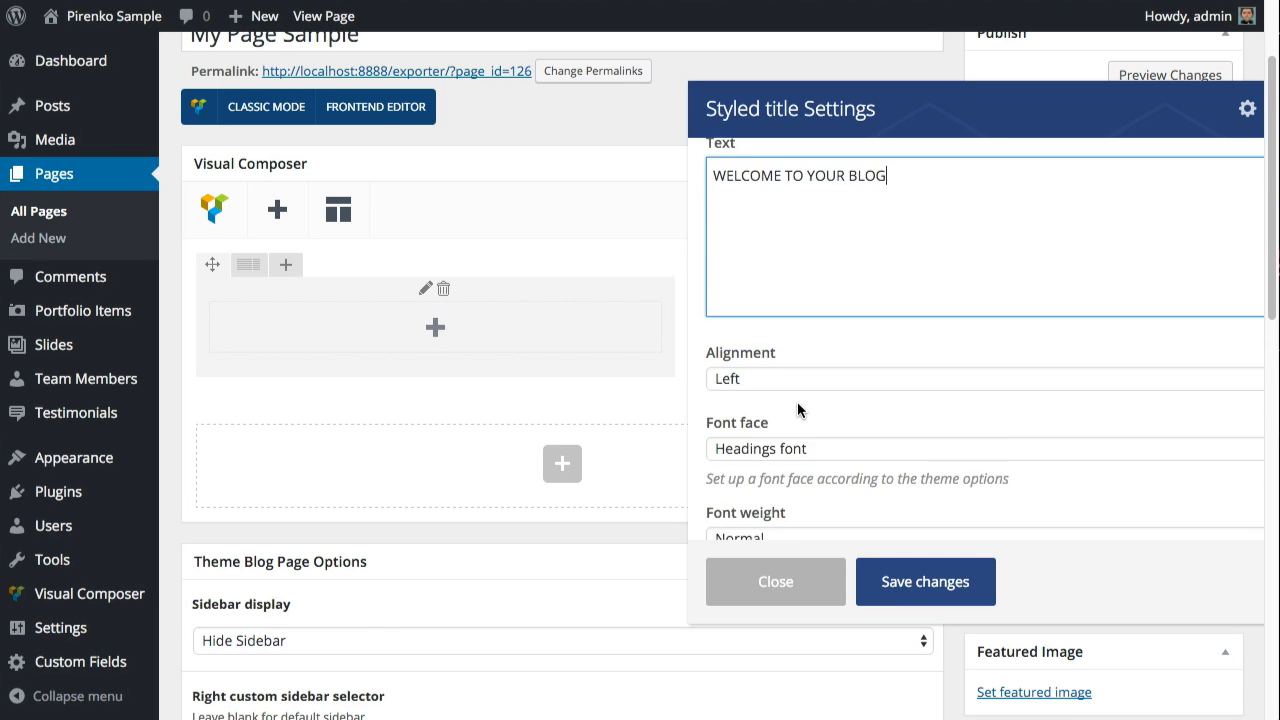
scroll(790, 400, "down", 1)
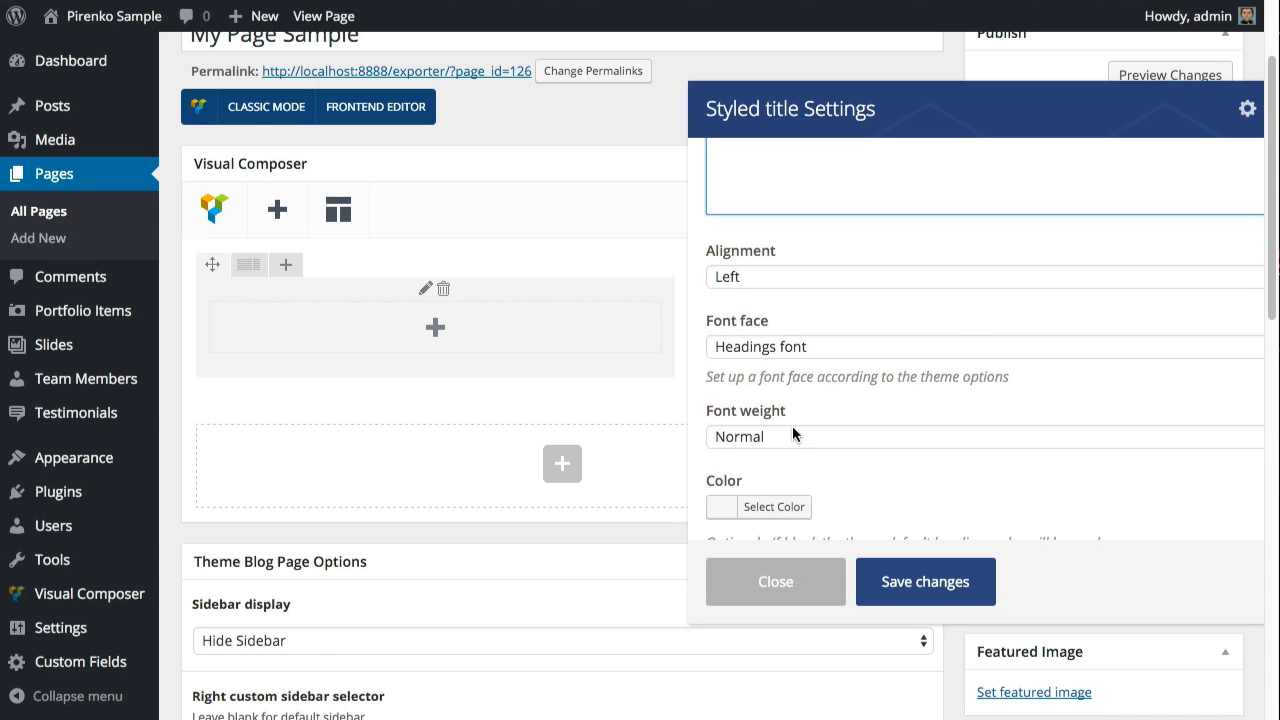
scroll(795, 432, "down", 4)
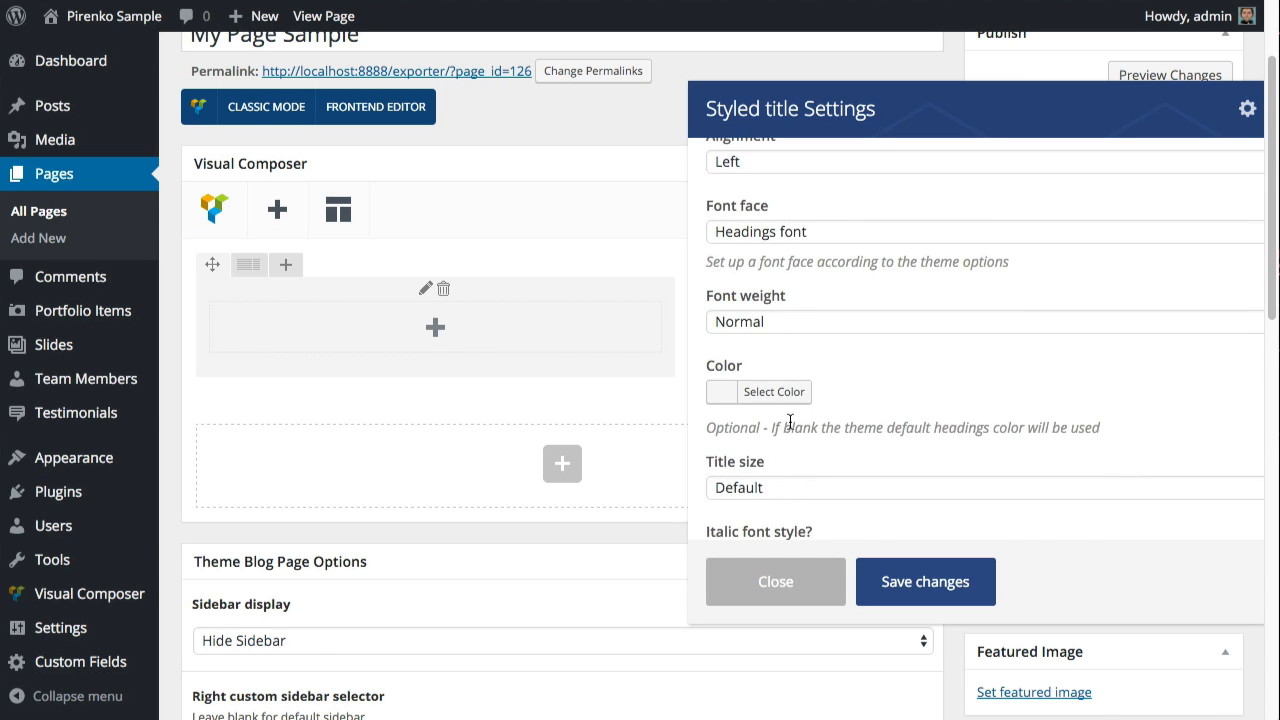
left_click(782, 321)
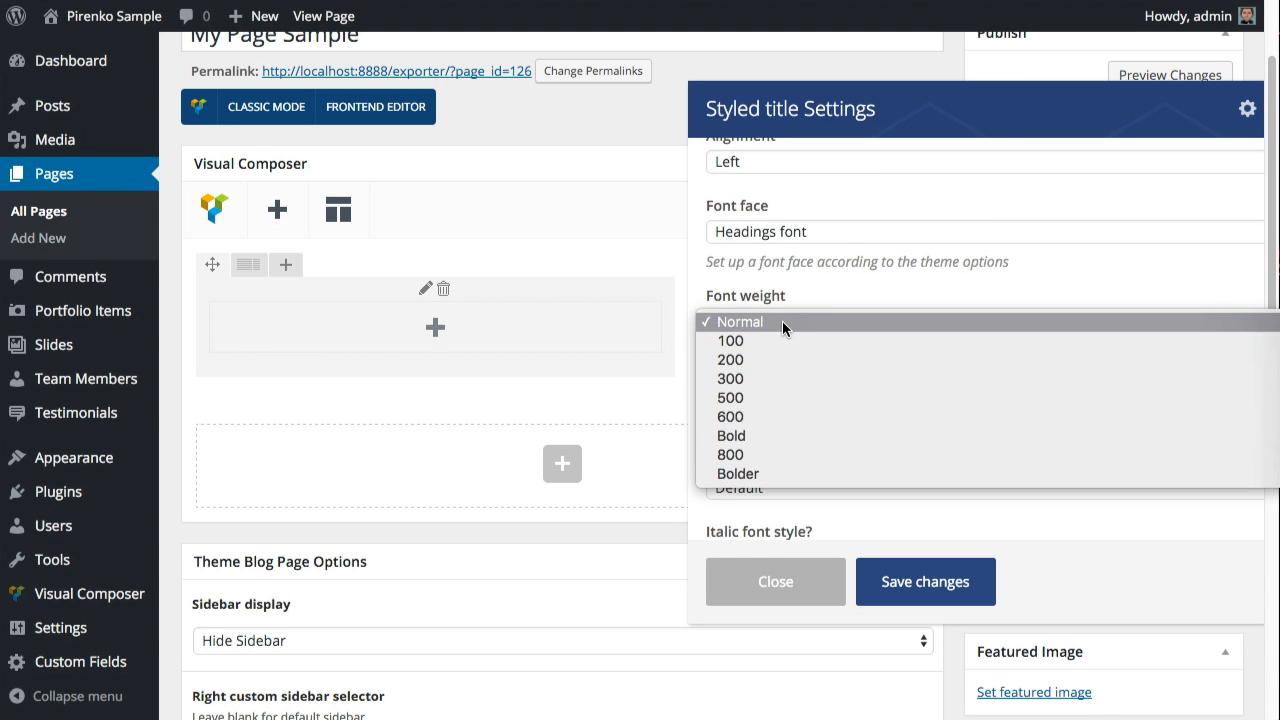
left_click(773, 434)
scroll(797, 403, "down", 4)
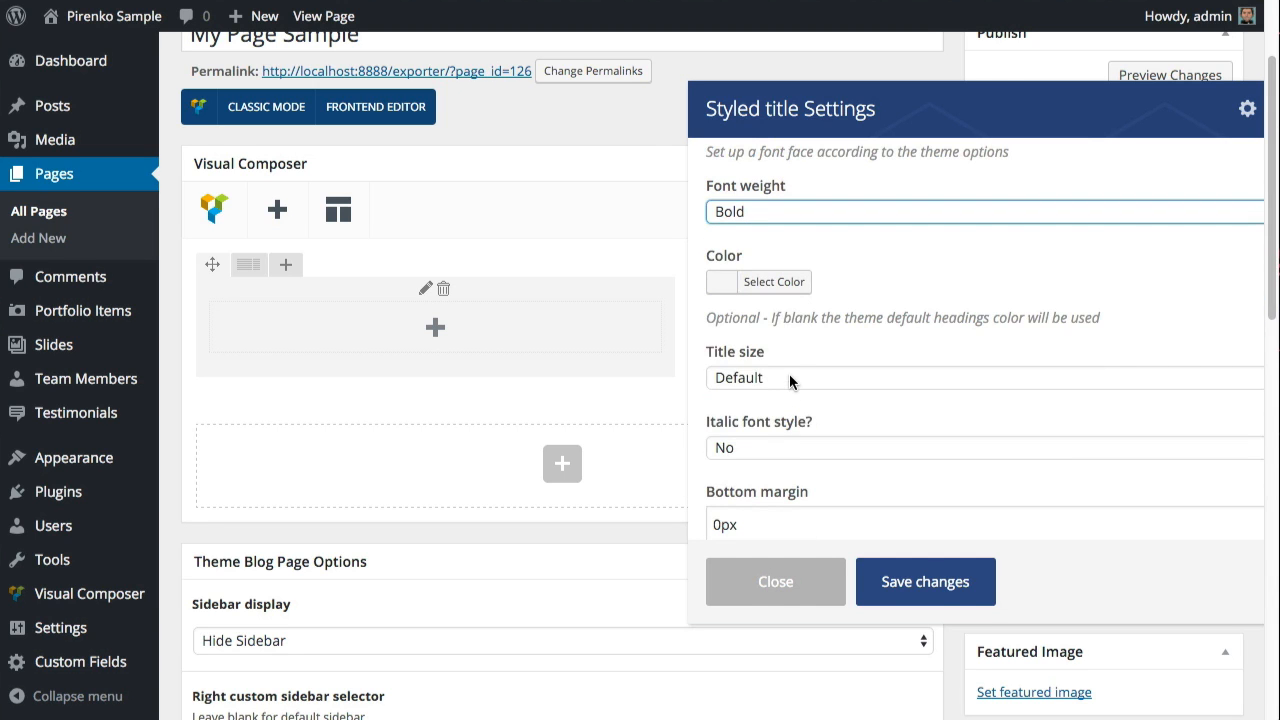
left_click(789, 376)
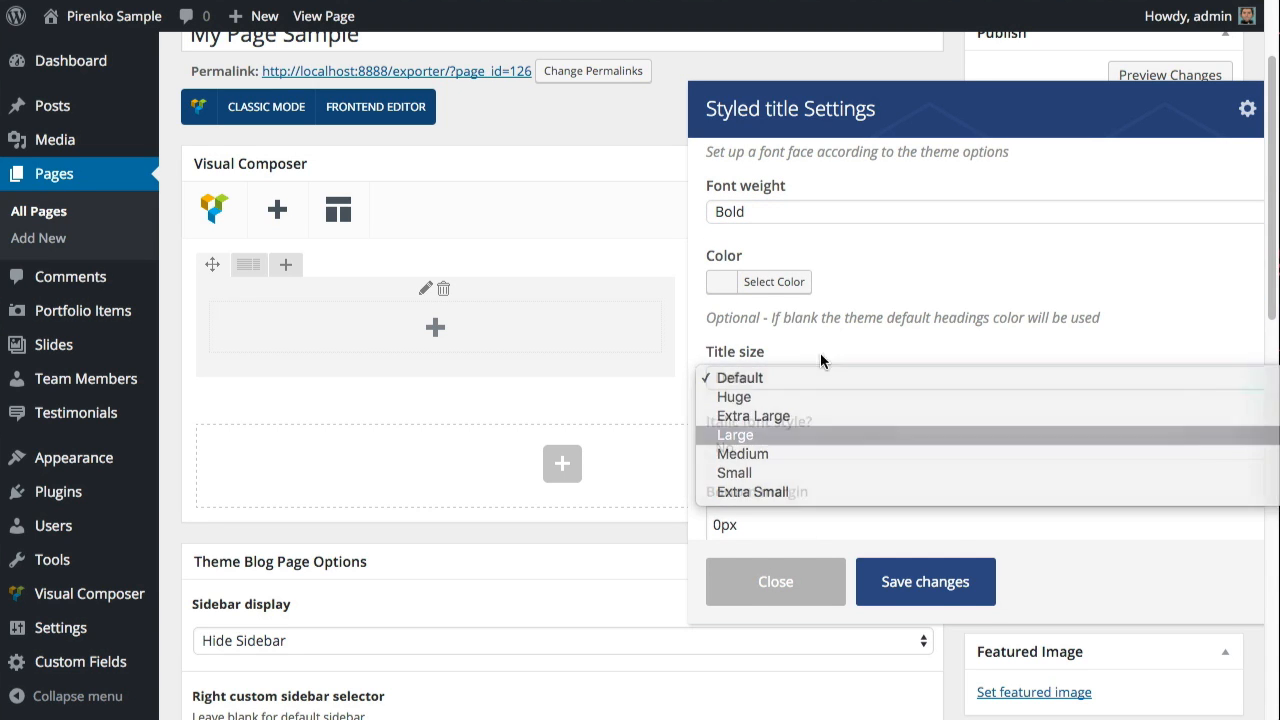
left_click(794, 434)
Set the styled title's color to white
left_click(773, 281)
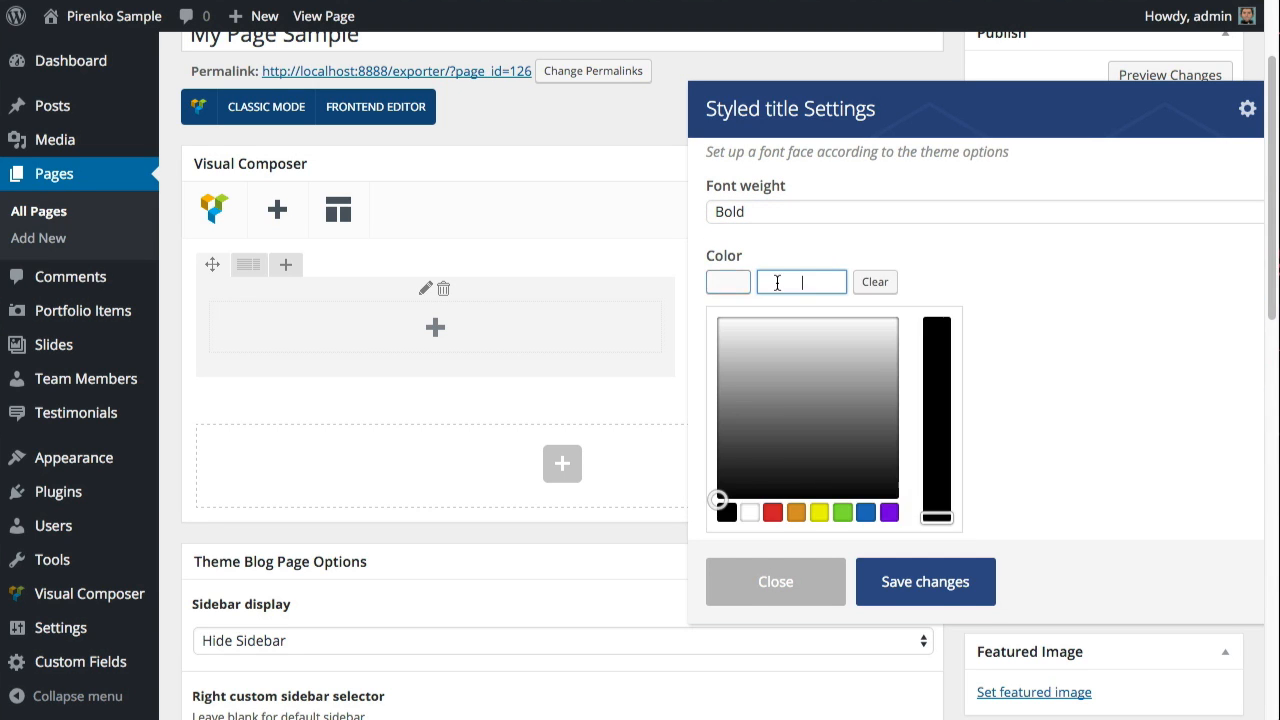
left_click(750, 514)
left_click(1046, 351)
scroll(1046, 353, "down", 4)
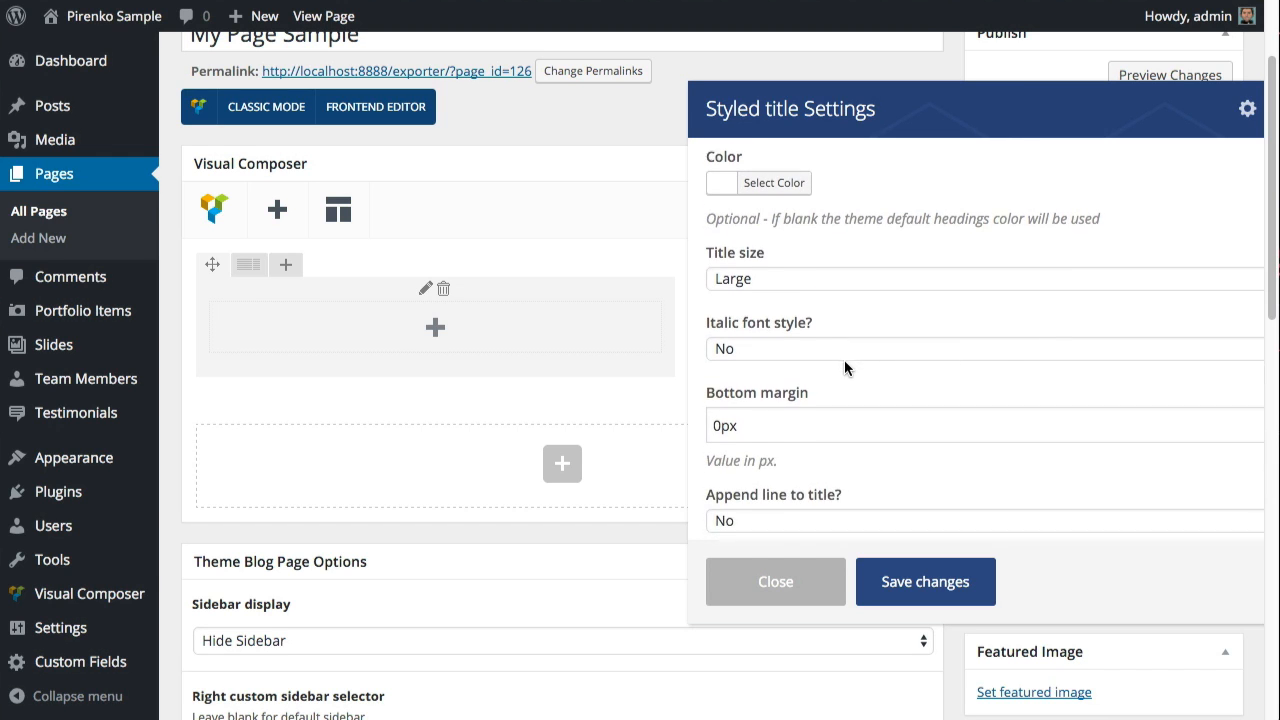
Append a thicker line above the styled title
scroll(844, 359, "down", 1)
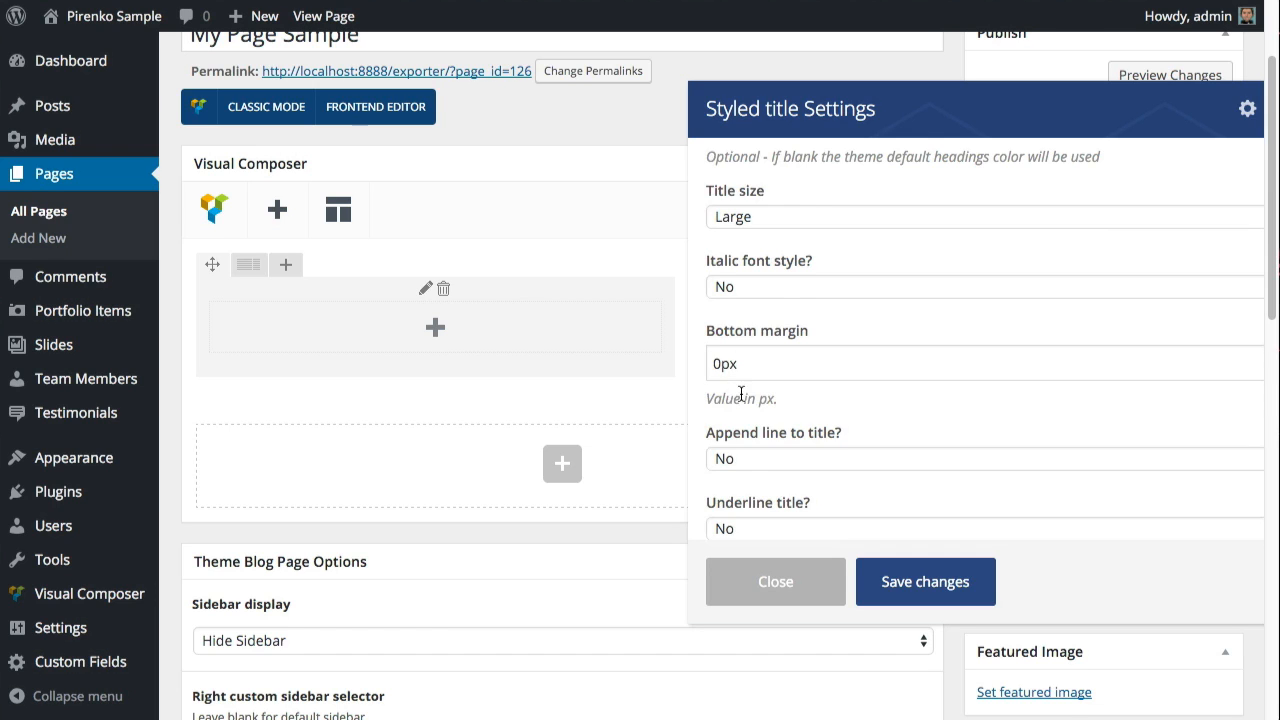
scroll(743, 394, "down", 1)
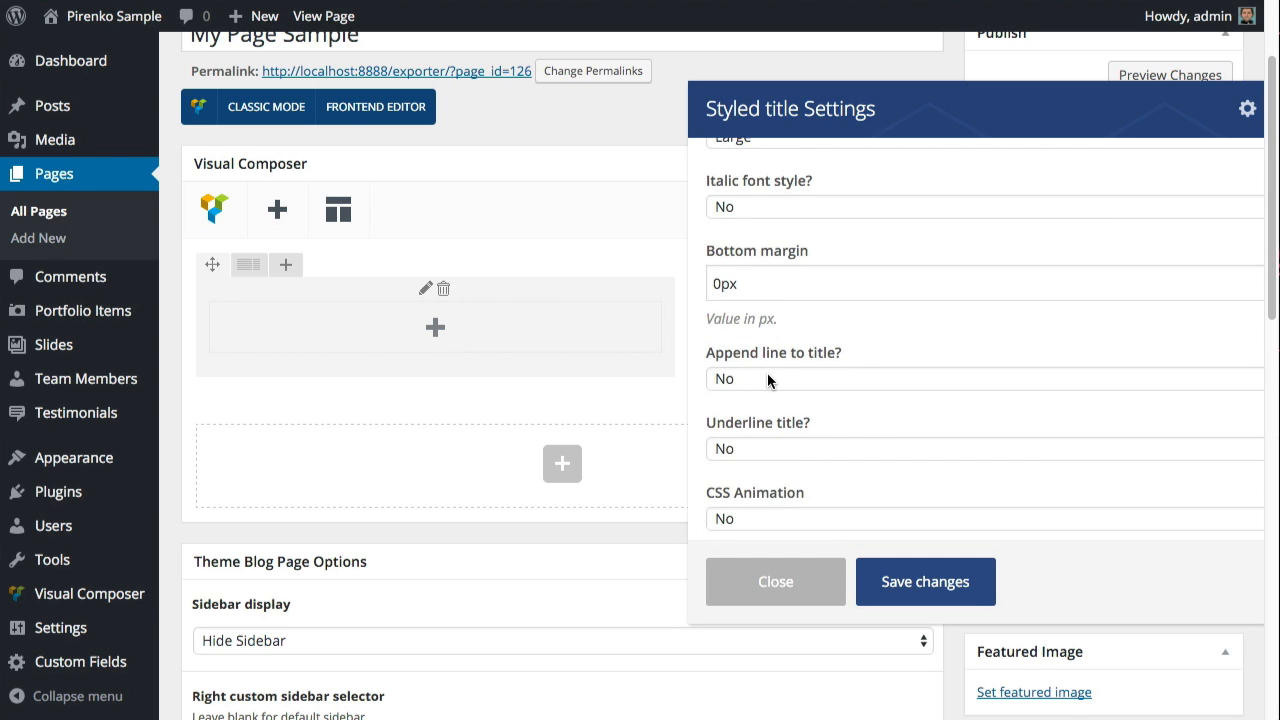
left_click(769, 379)
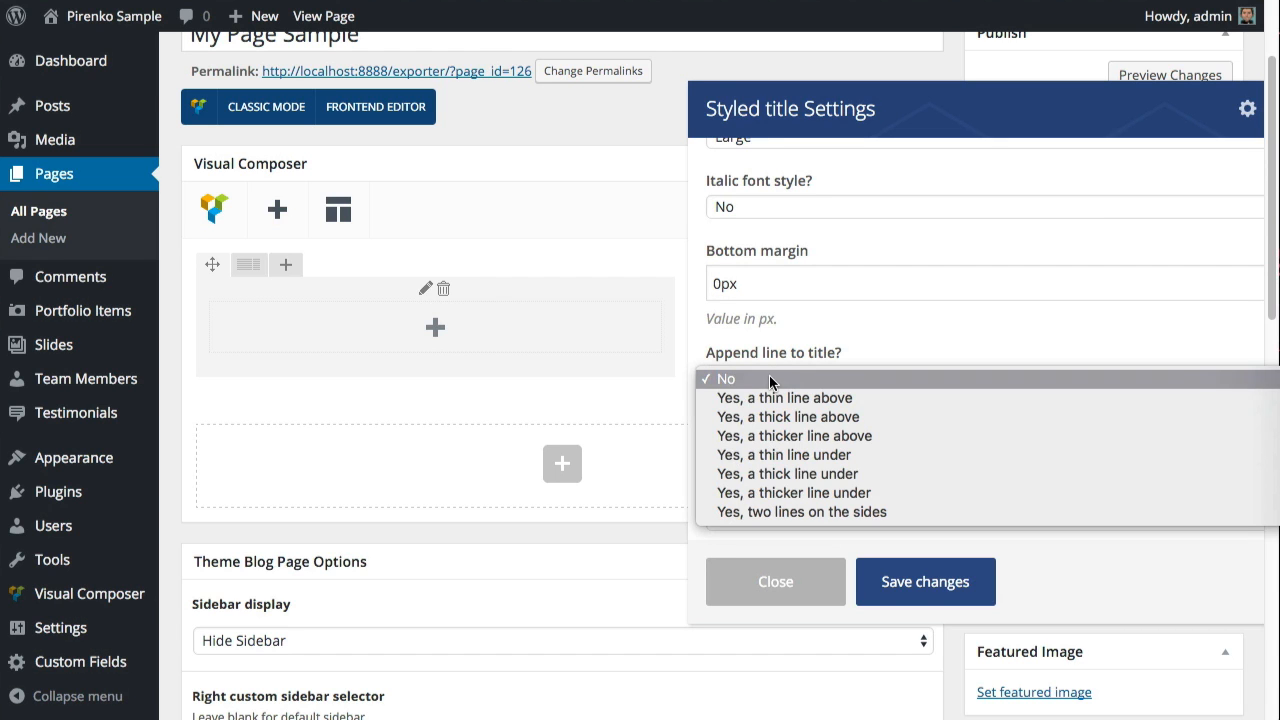
left_click(784, 436)
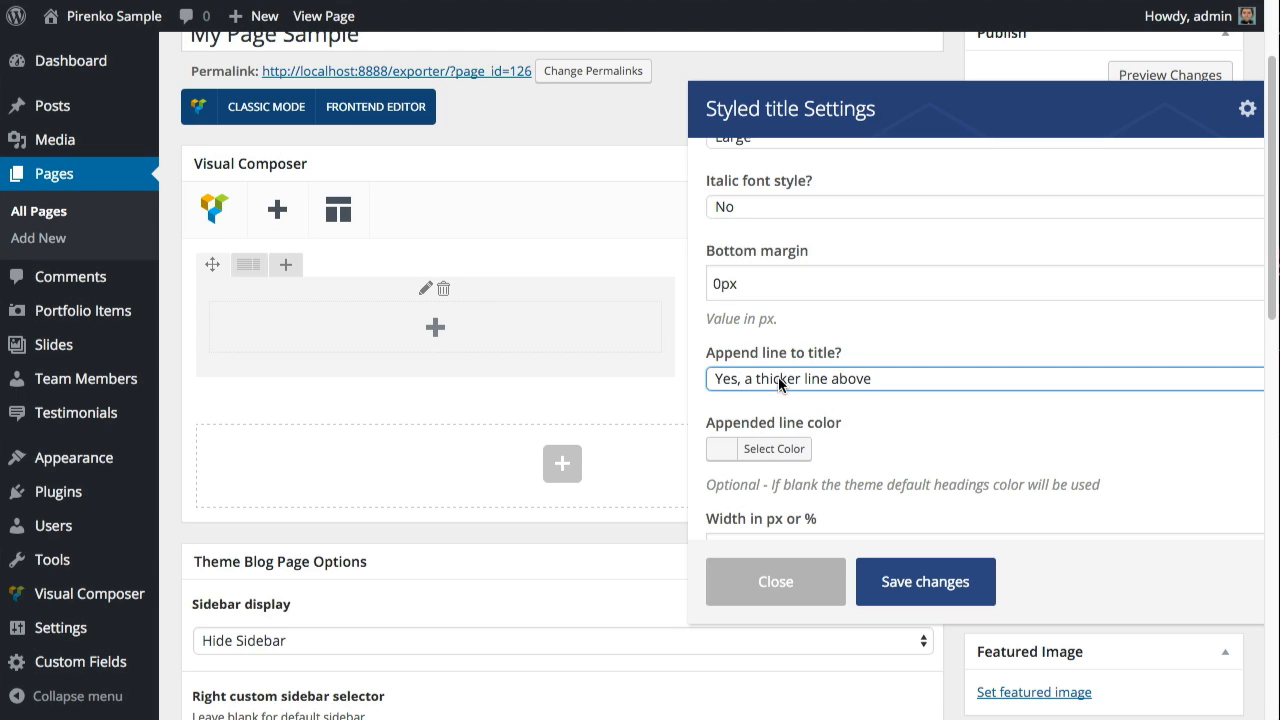
Set the appended line's color to #0ab6d1 and save the styled title settings
left_click(779, 450)
type("0")
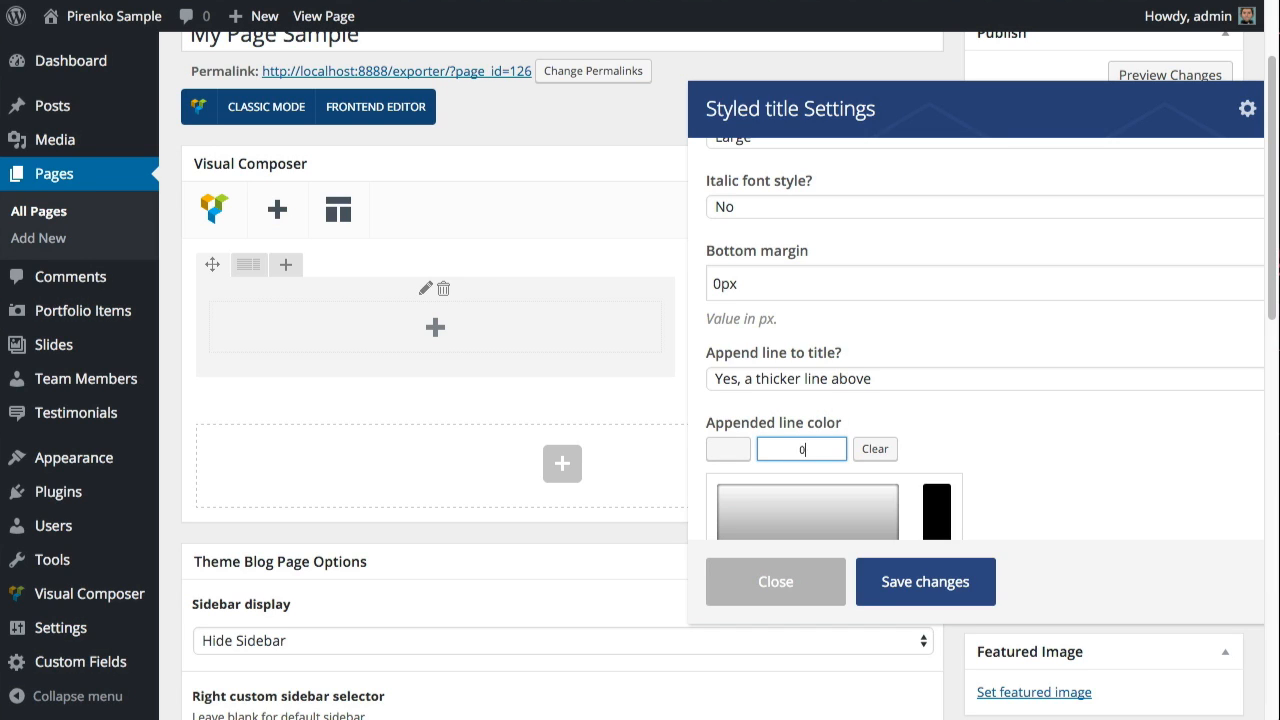
type("a")
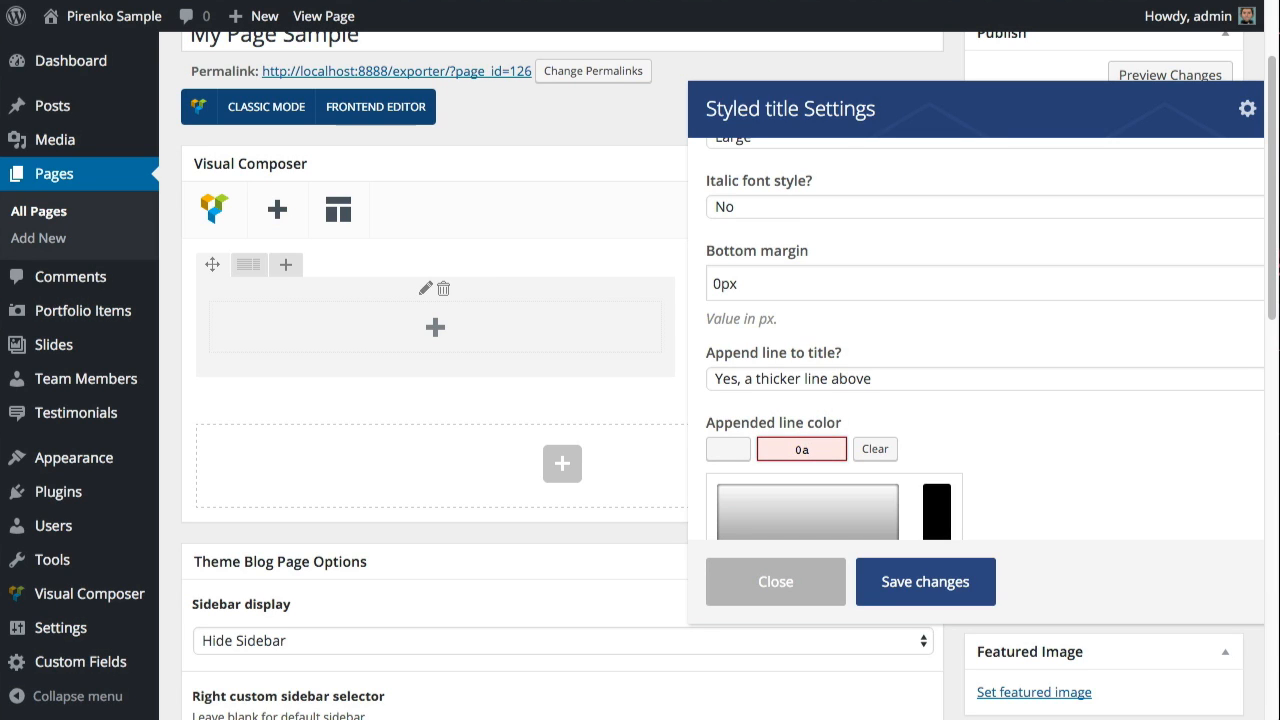
type("b")
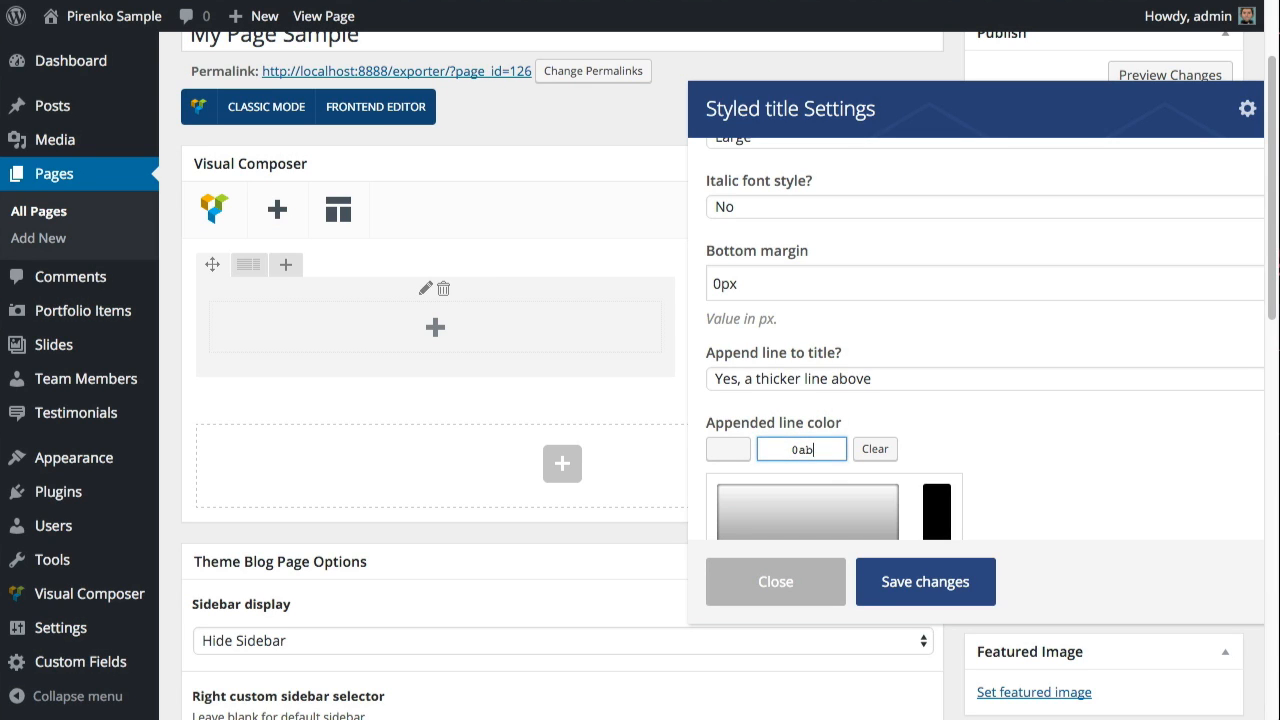
type("6d1")
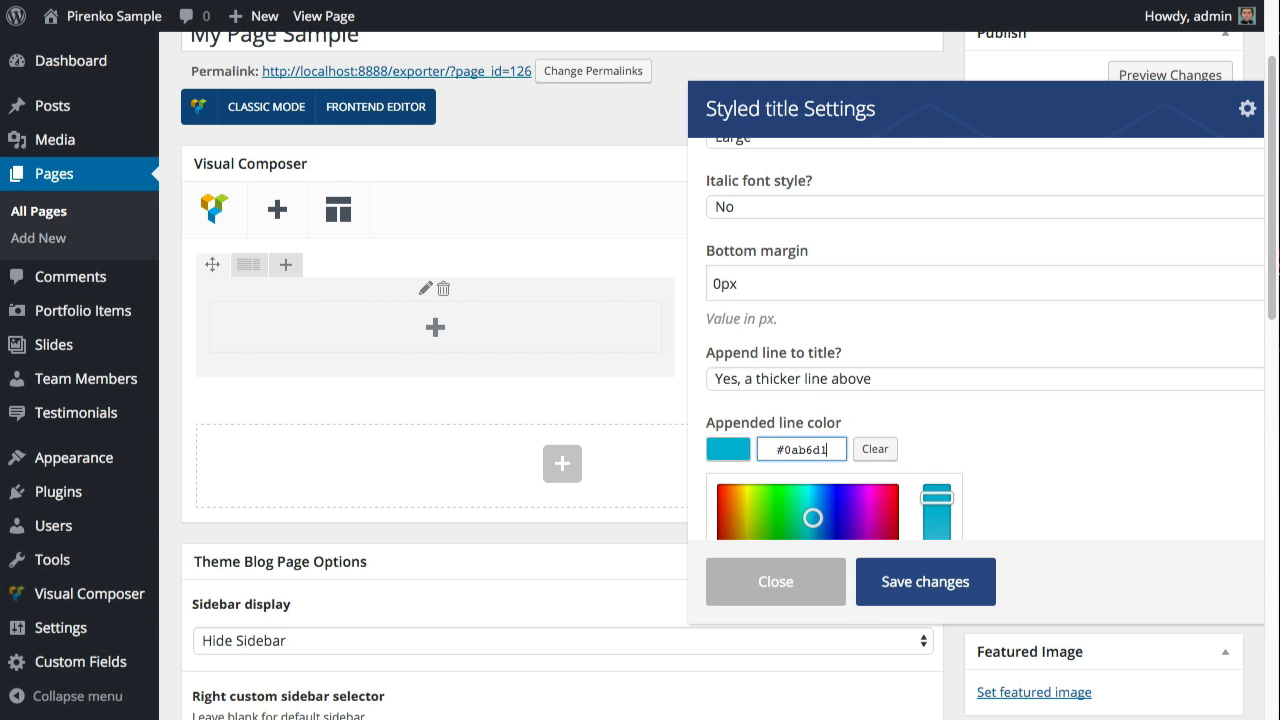
left_click(1012, 431)
scroll(1012, 431, "down", 2)
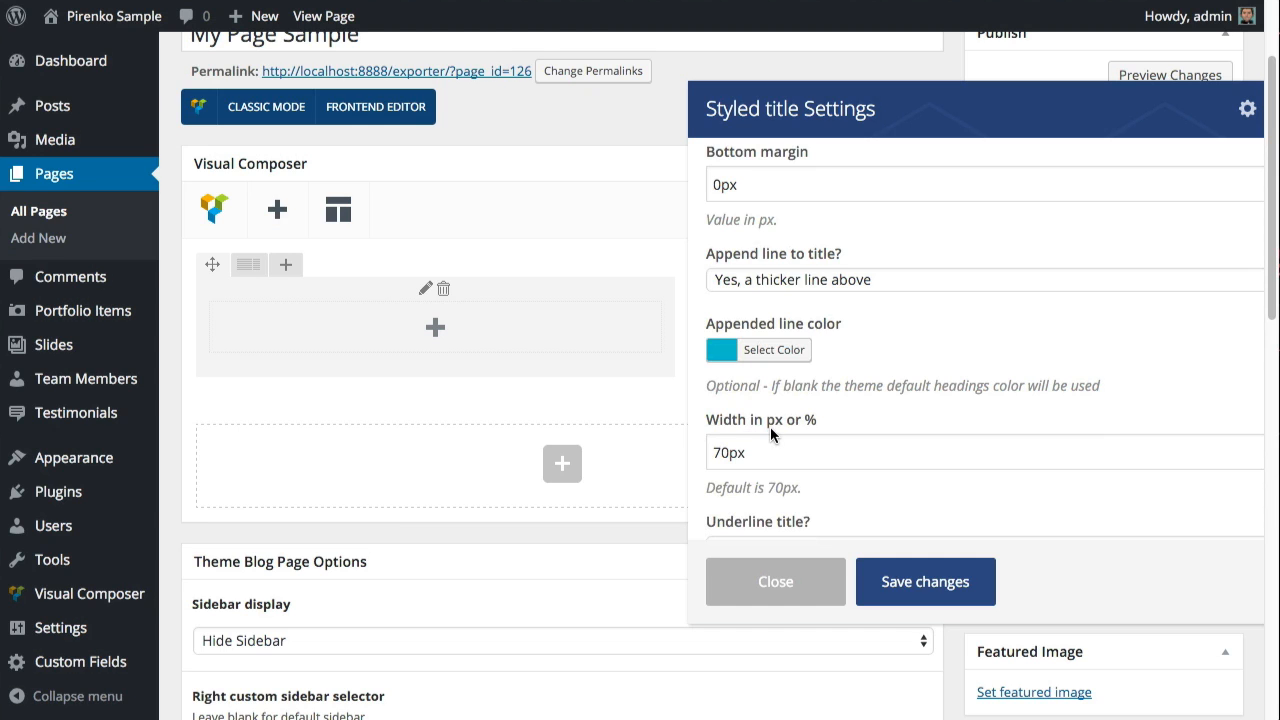
scroll(769, 426, "down", 3)
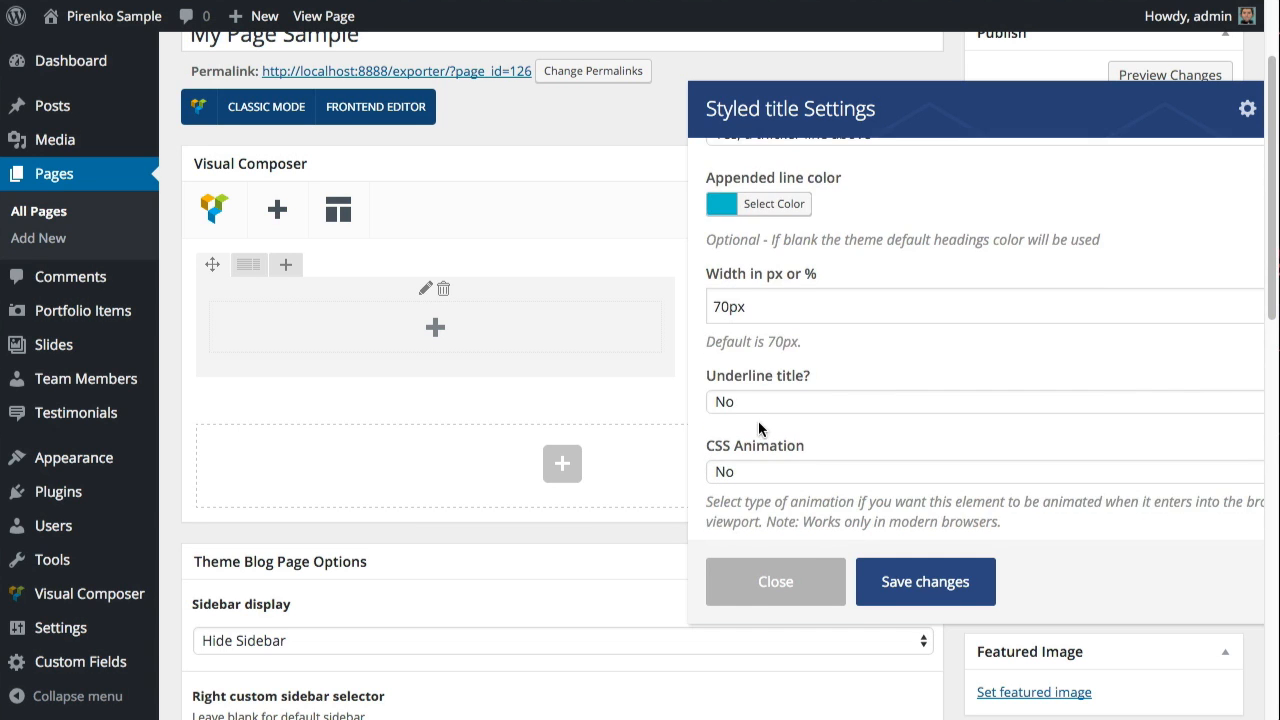
scroll(759, 420, "down", 2)
scroll(853, 456, "down", 2)
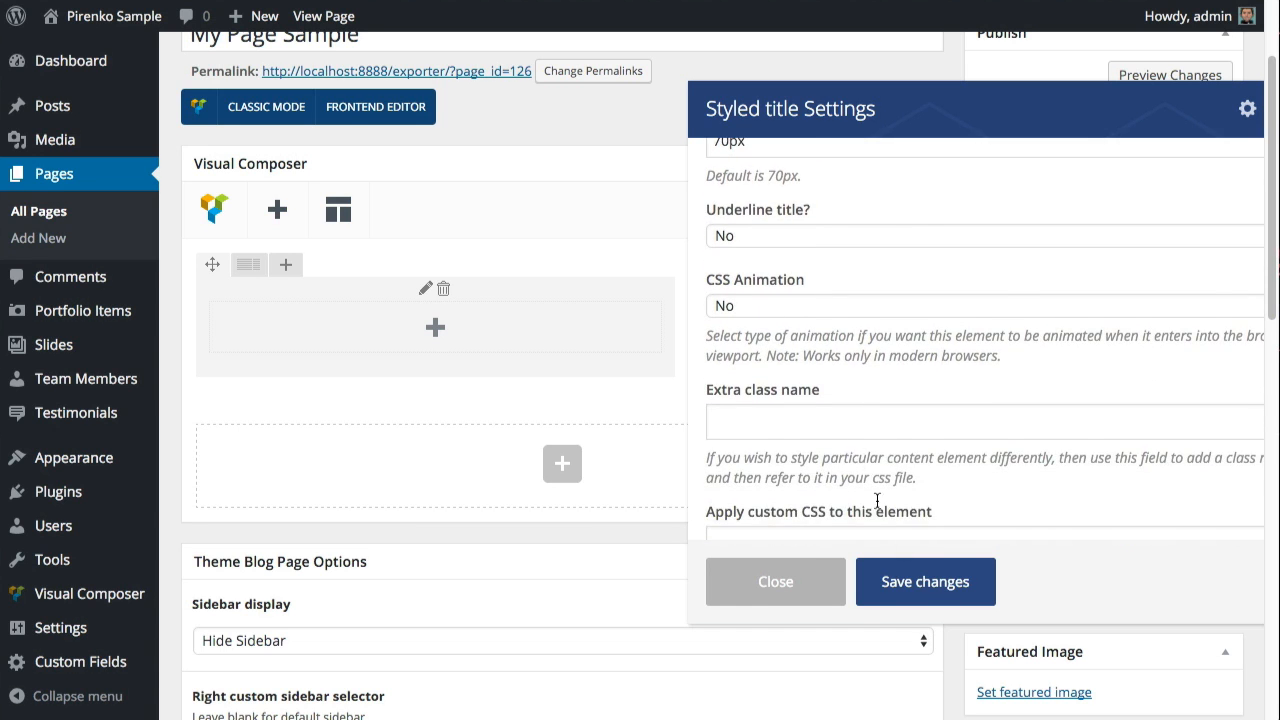
left_click(940, 584)
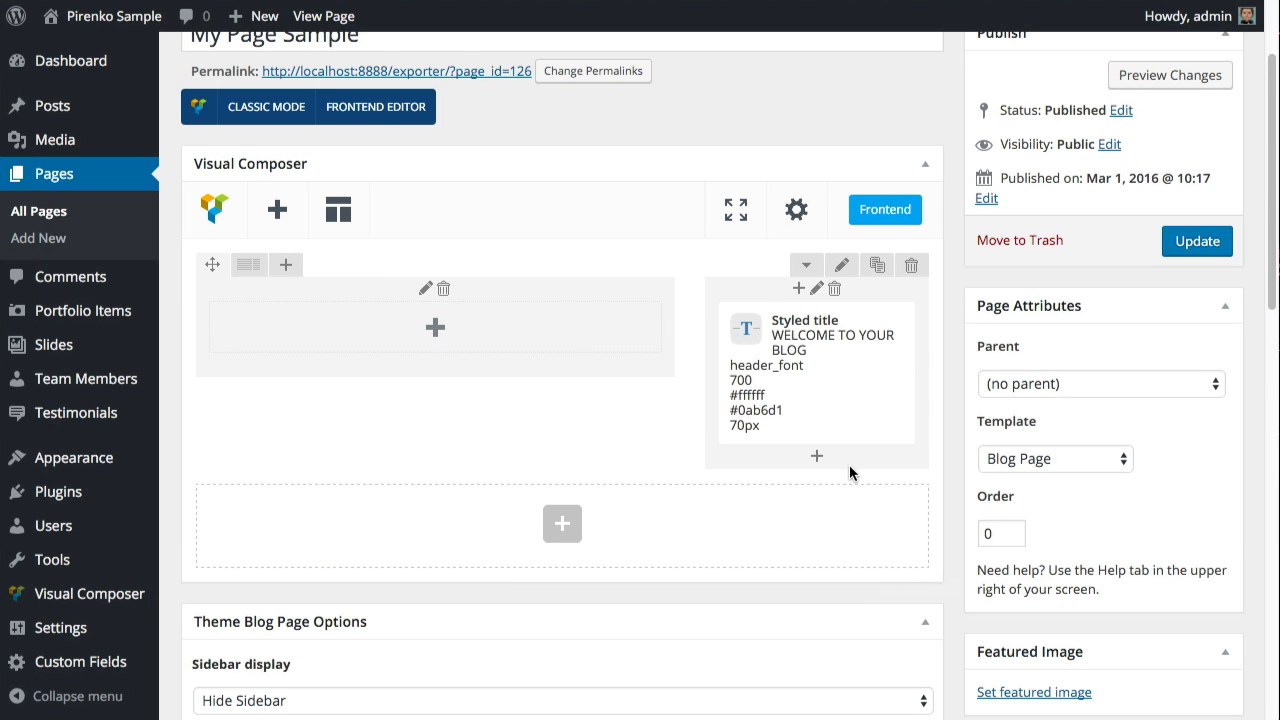
Update the page and view it on the site
scroll(1064, 364, "up", 1)
left_click(1187, 302)
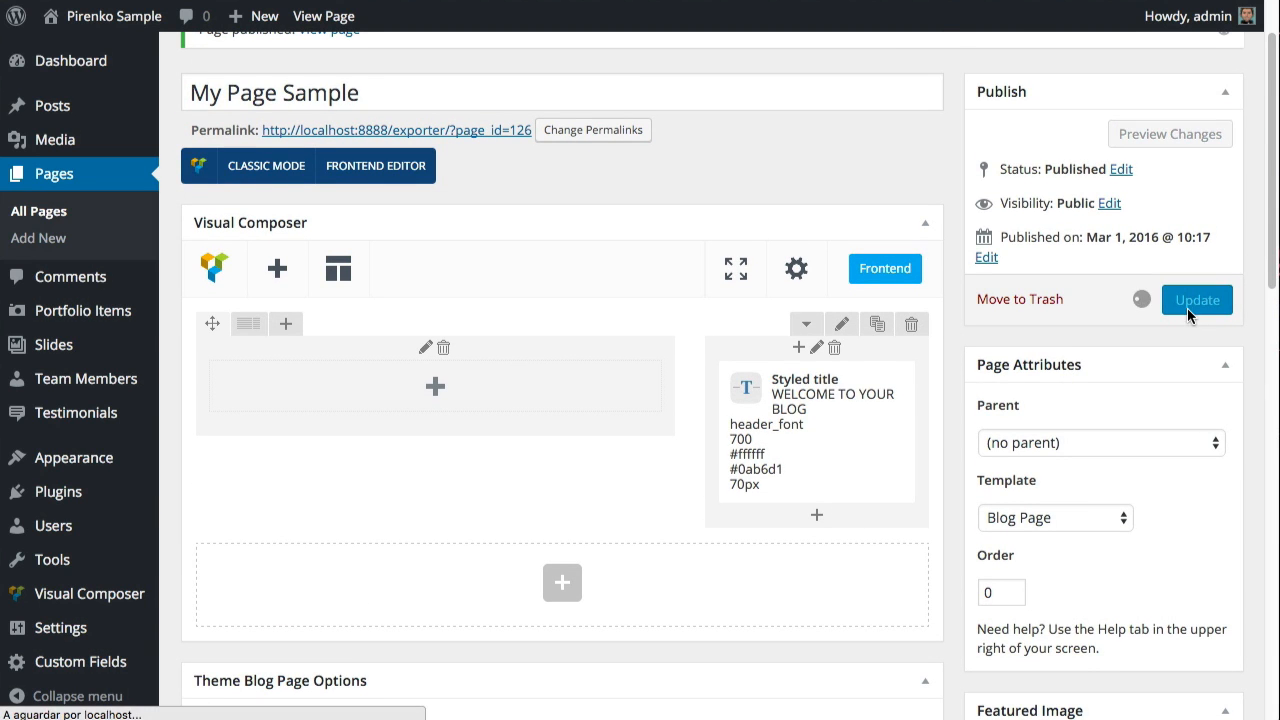
left_click(323, 16)
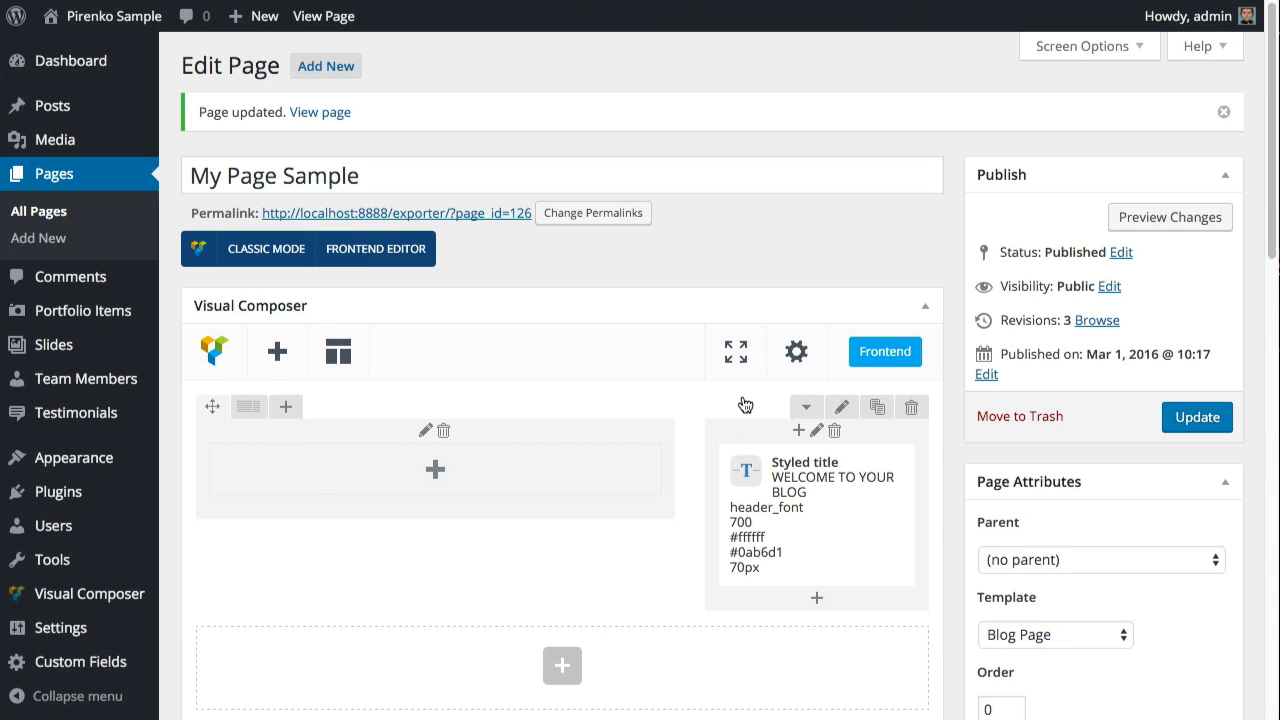
Set the header row's top padding to 320px and bottom padding to 60px, and save the row settings
scroll(723, 419, "down", 1)
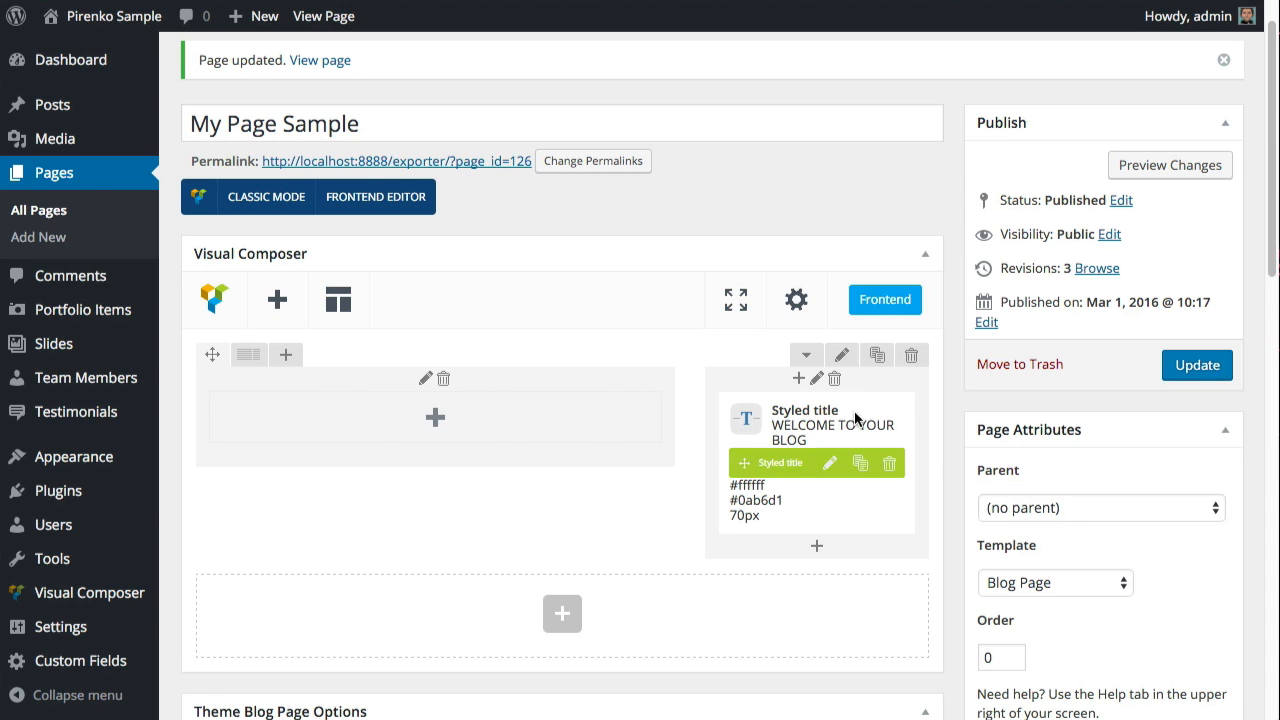
left_click(843, 357)
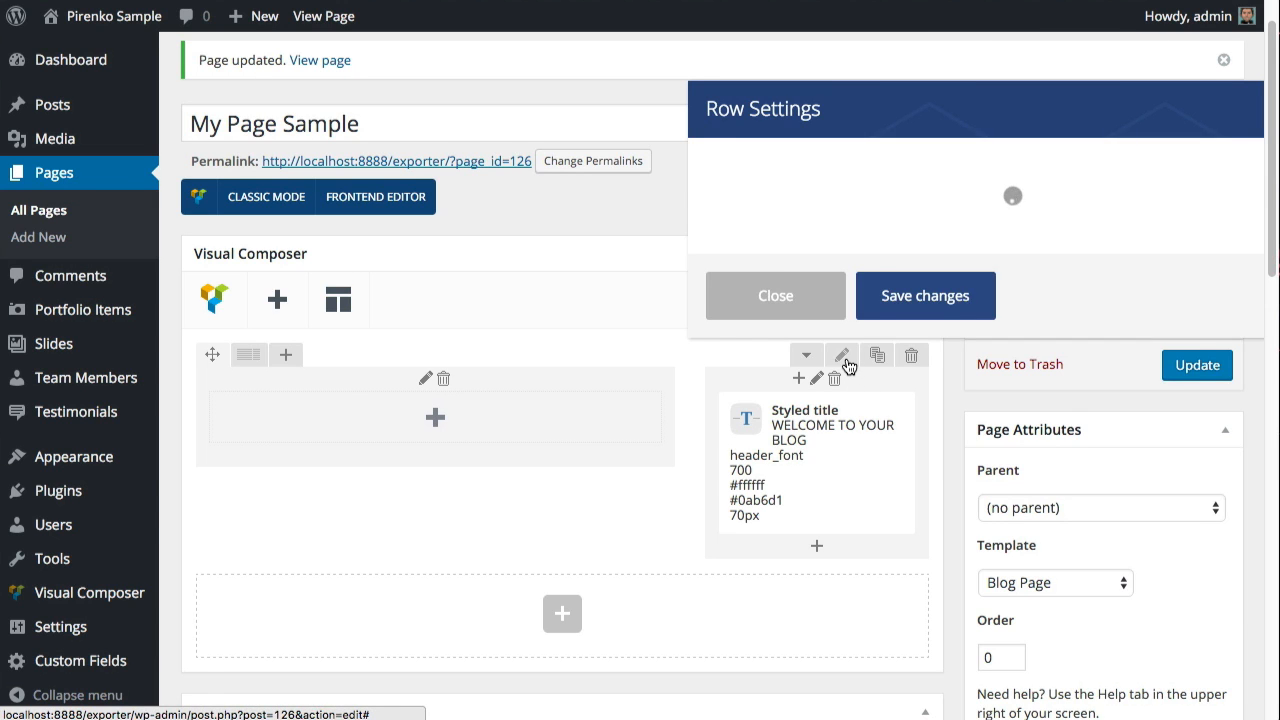
scroll(766, 337, "down", 3)
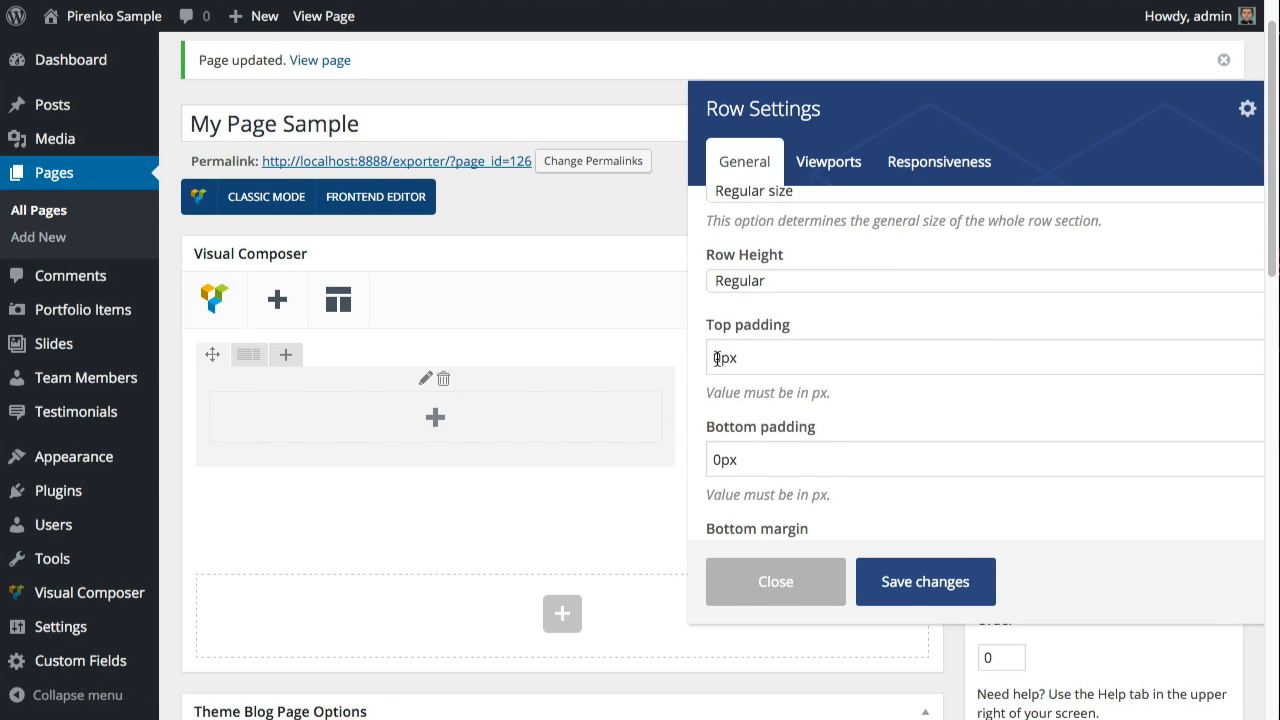
left_click(717, 358)
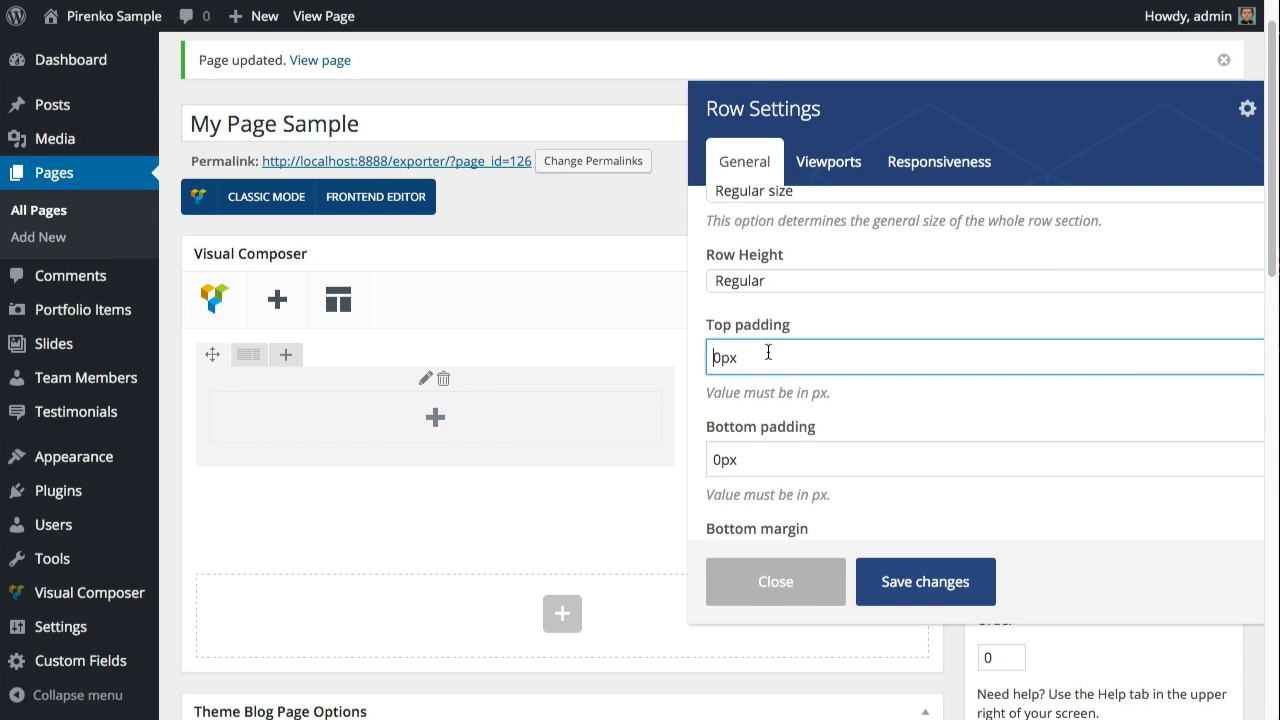
type("32")
left_click(716, 462)
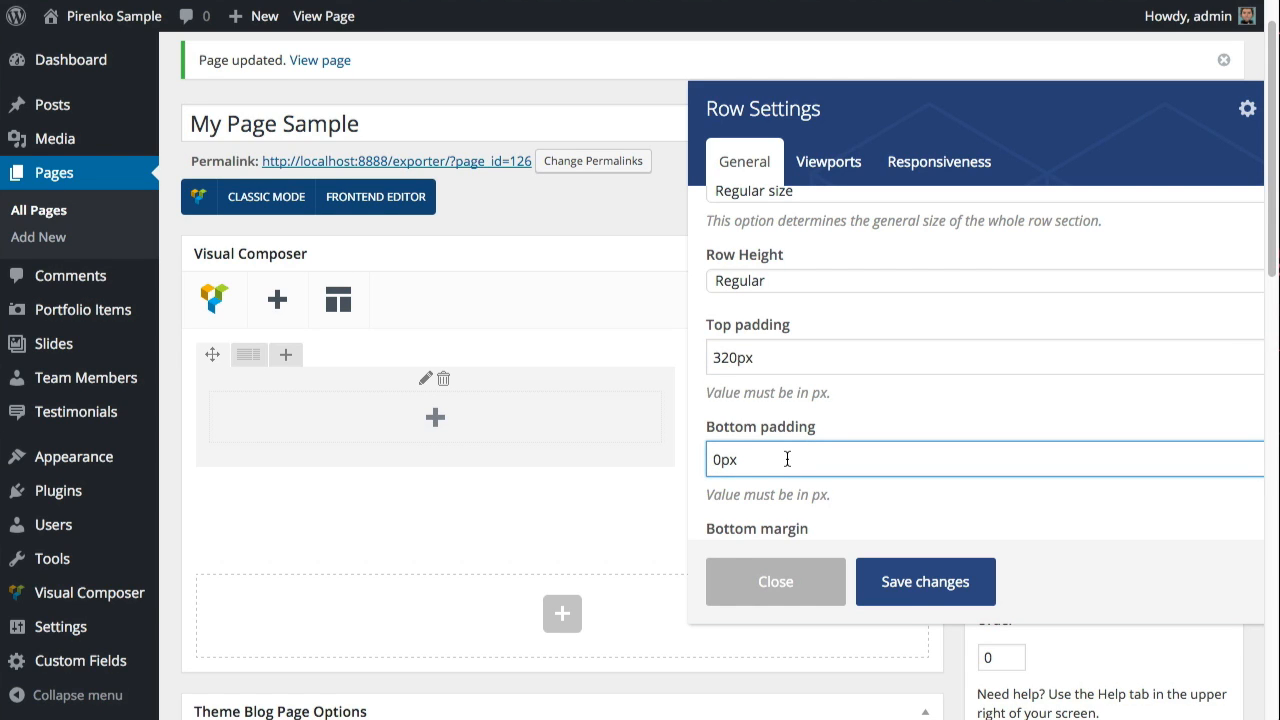
type("6")
scroll(865, 486, "down", 1)
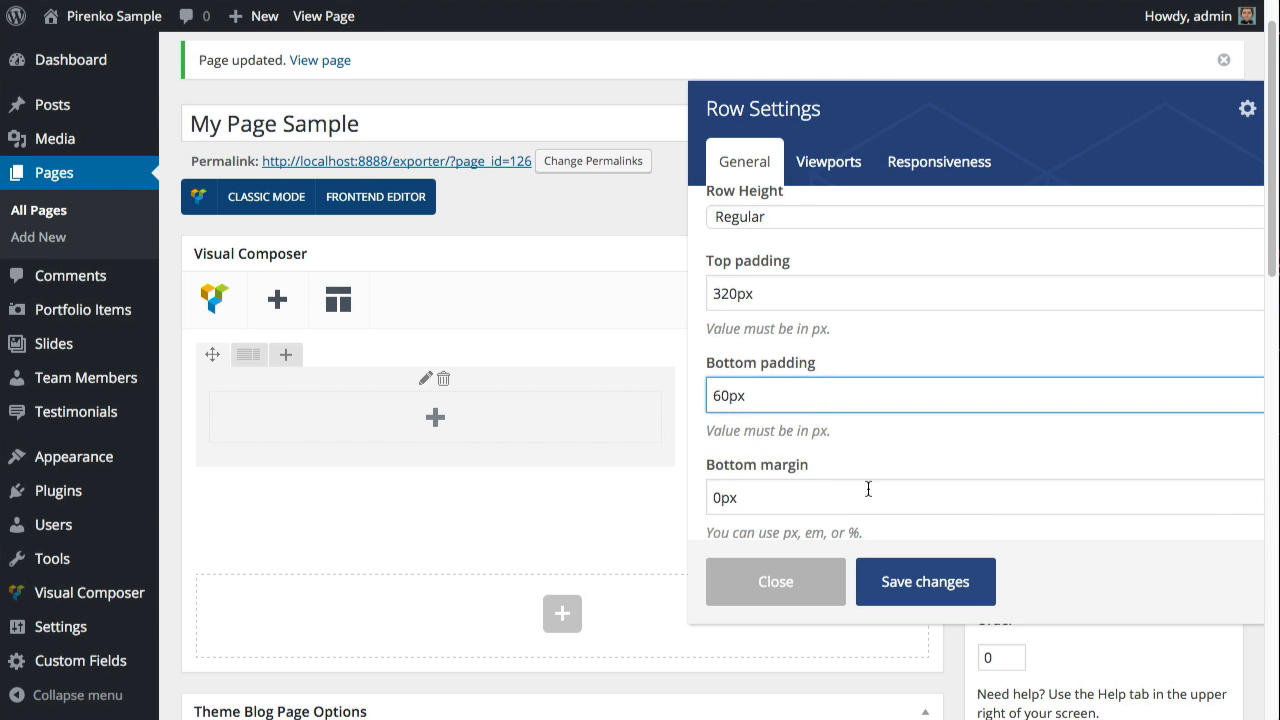
left_click(925, 590)
Update the page with the new row padding and reload the live blog page to check the header
left_click(1197, 415)
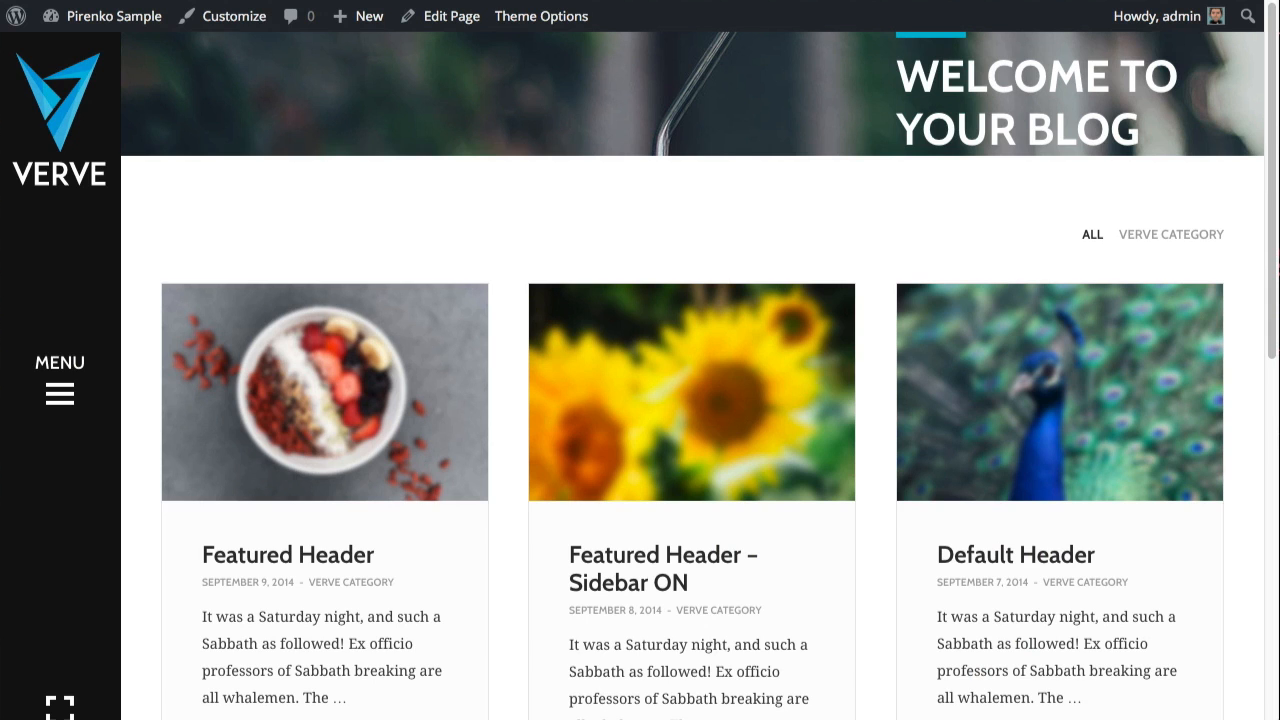
key("super+r")
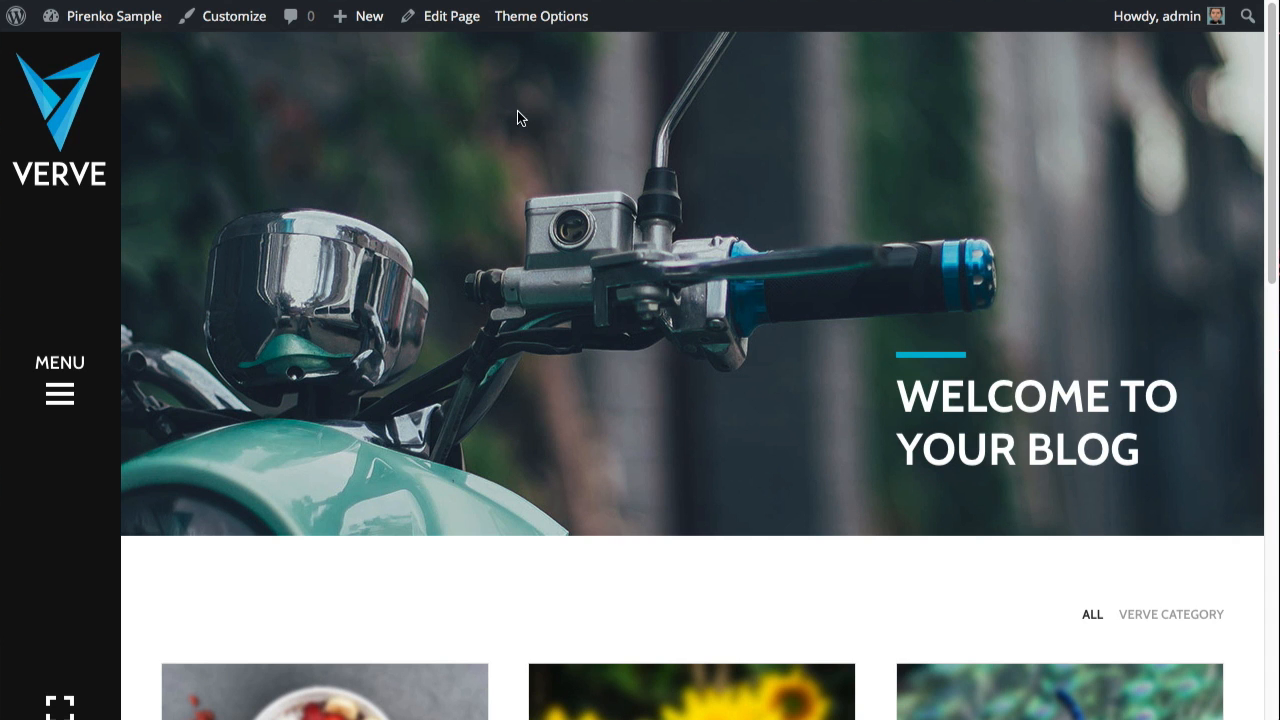
scroll(533, 171, "down", 2)
scroll(533, 171, "up", 2)
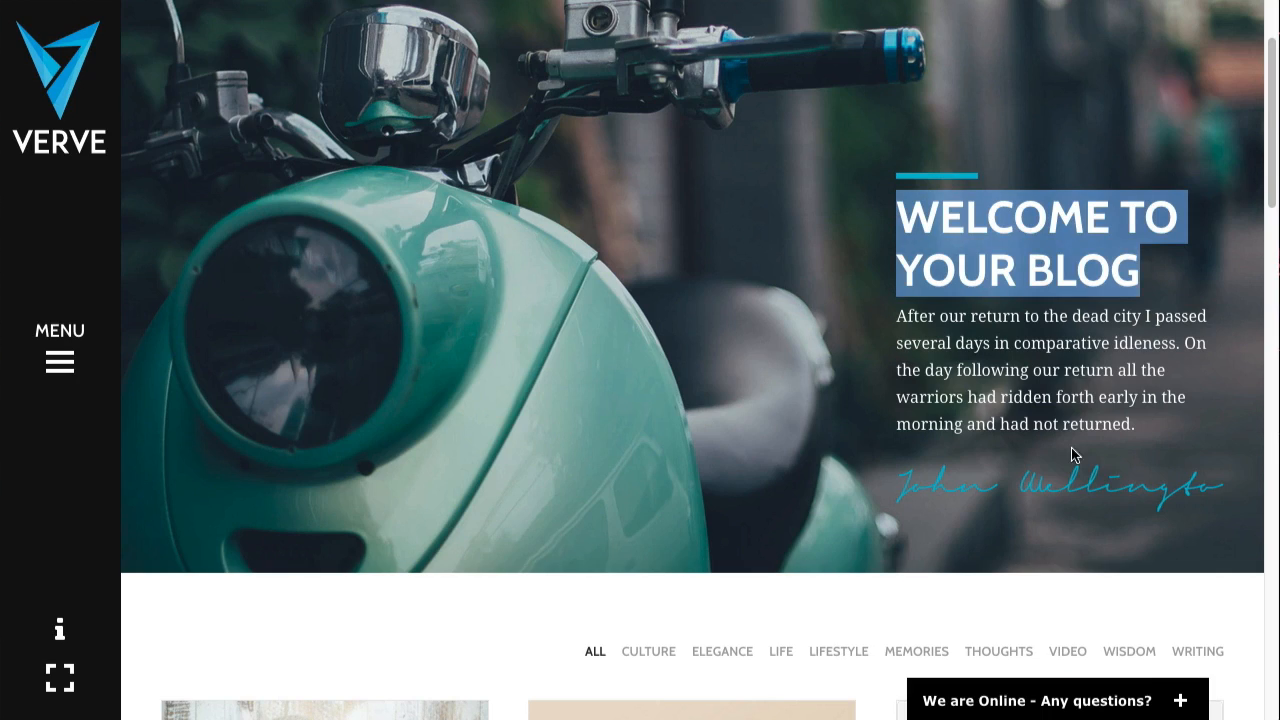
Add a Text Block below the styled title and replace its placeholder with the paragraph copied from the demo blog's header
left_click_drag(1149, 434, 893, 324)
key("ctrl+c")
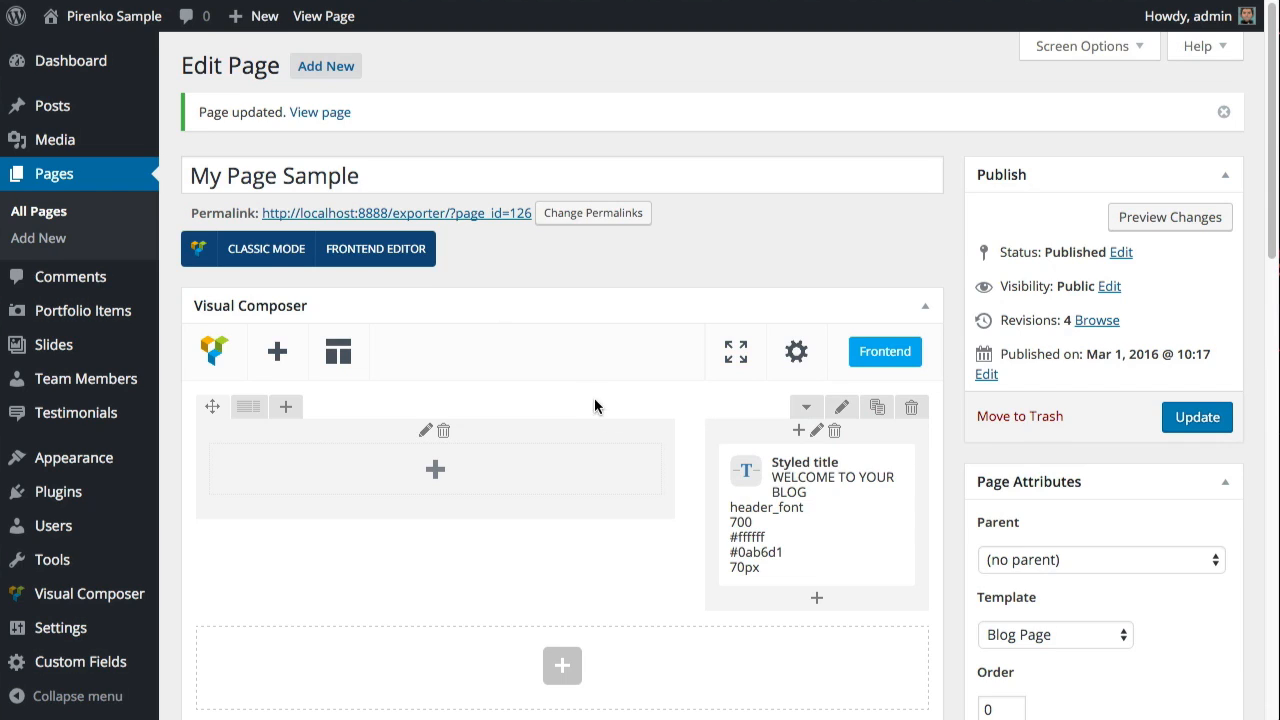
scroll(594, 400, "down", 1)
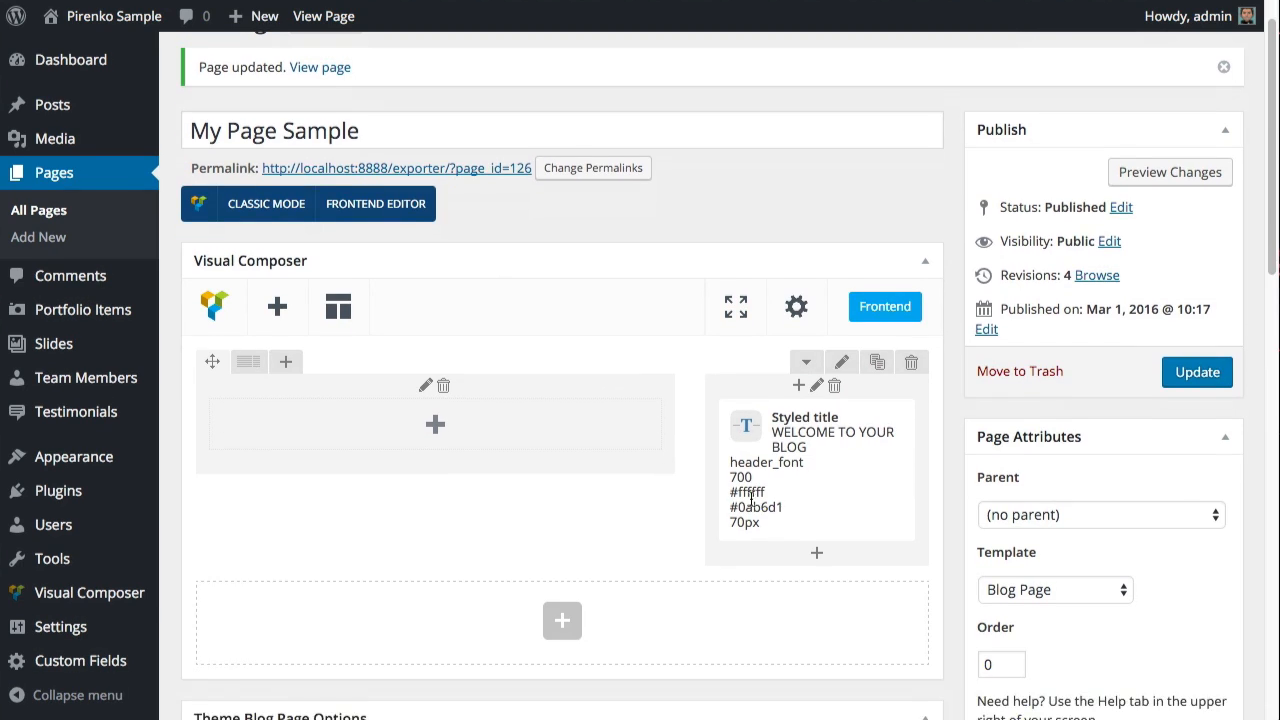
left_click(816, 557)
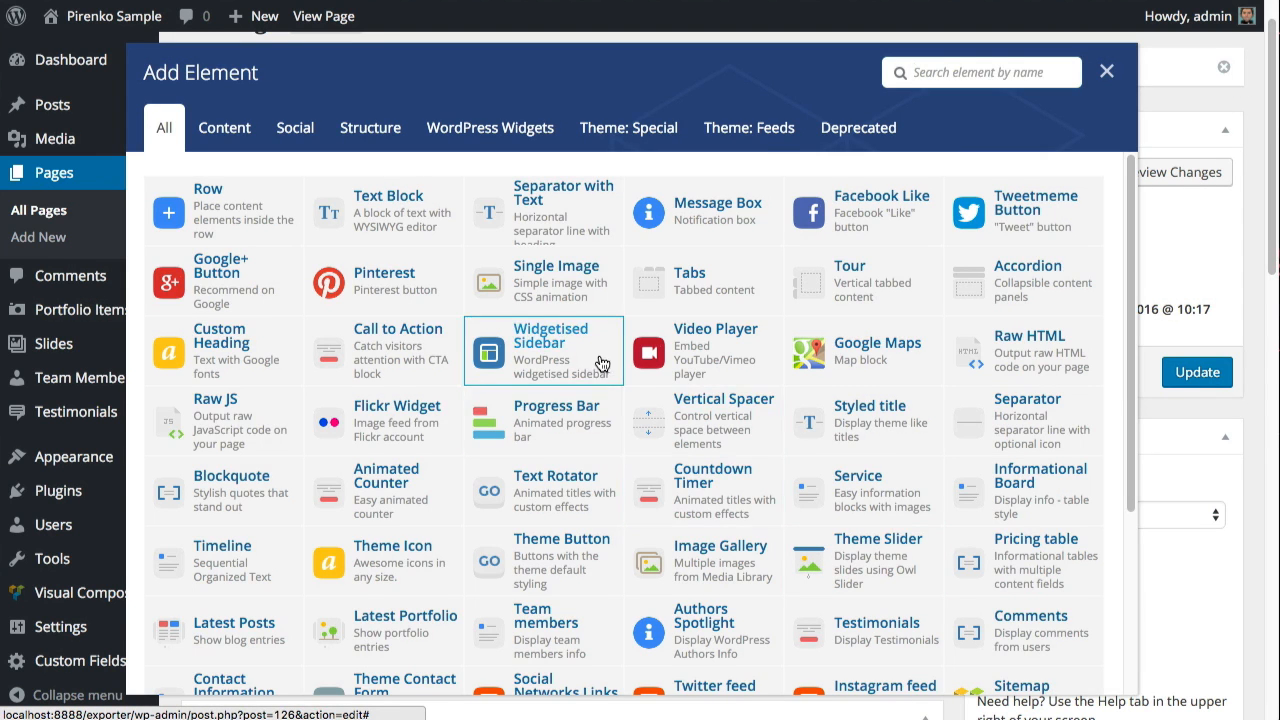
left_click(378, 207)
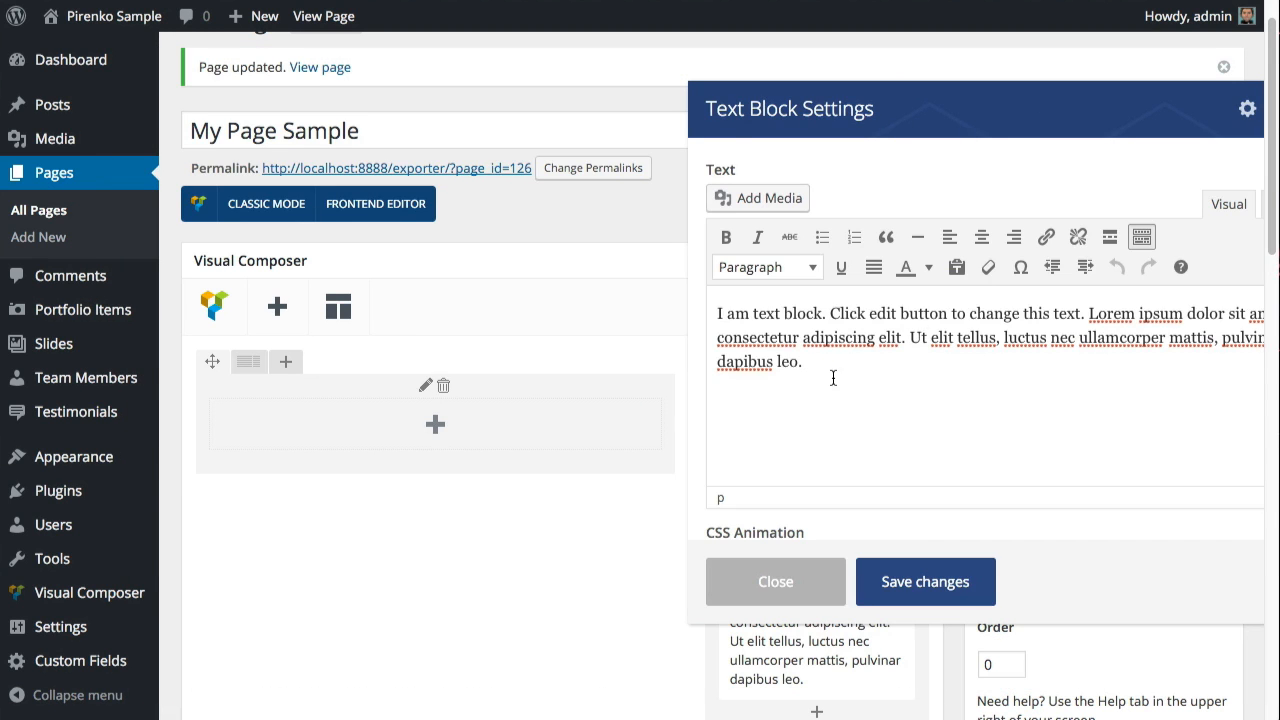
left_click_drag(831, 374, 651, 277)
key("ctrl+v")
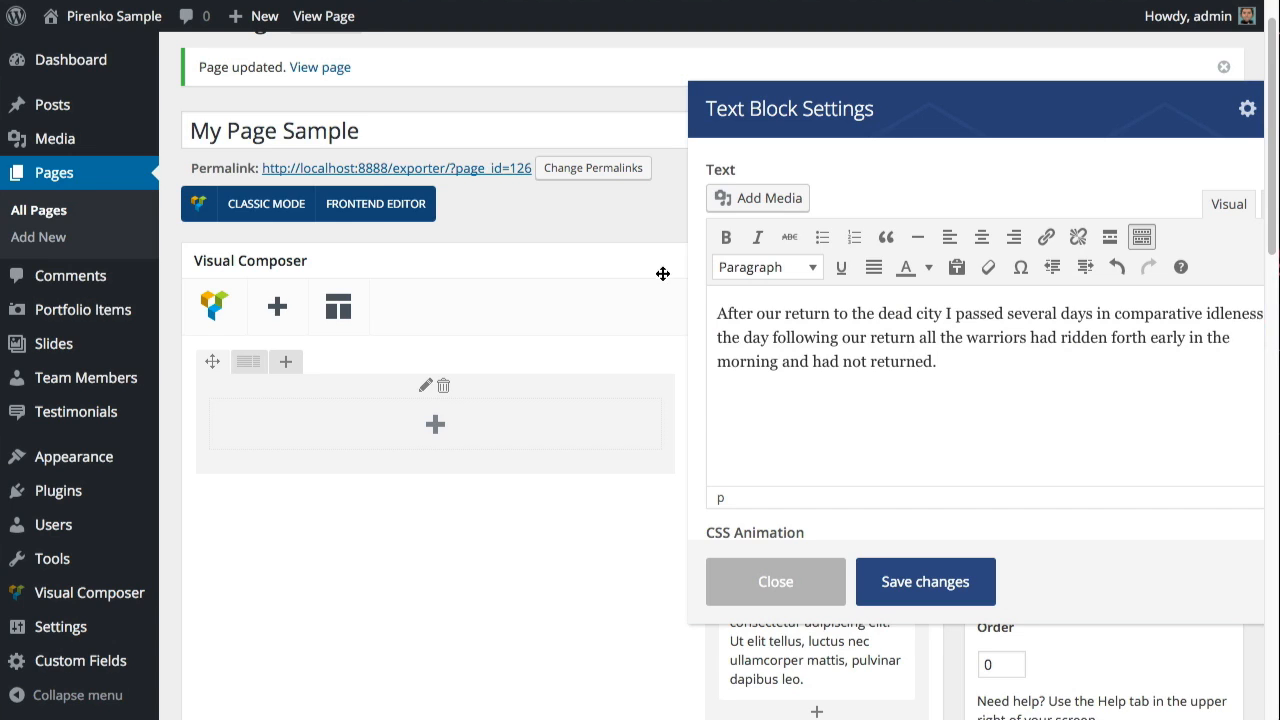
Color the whole text block paragraph white and save the text block settings
left_click_drag(956, 377, 676, 303)
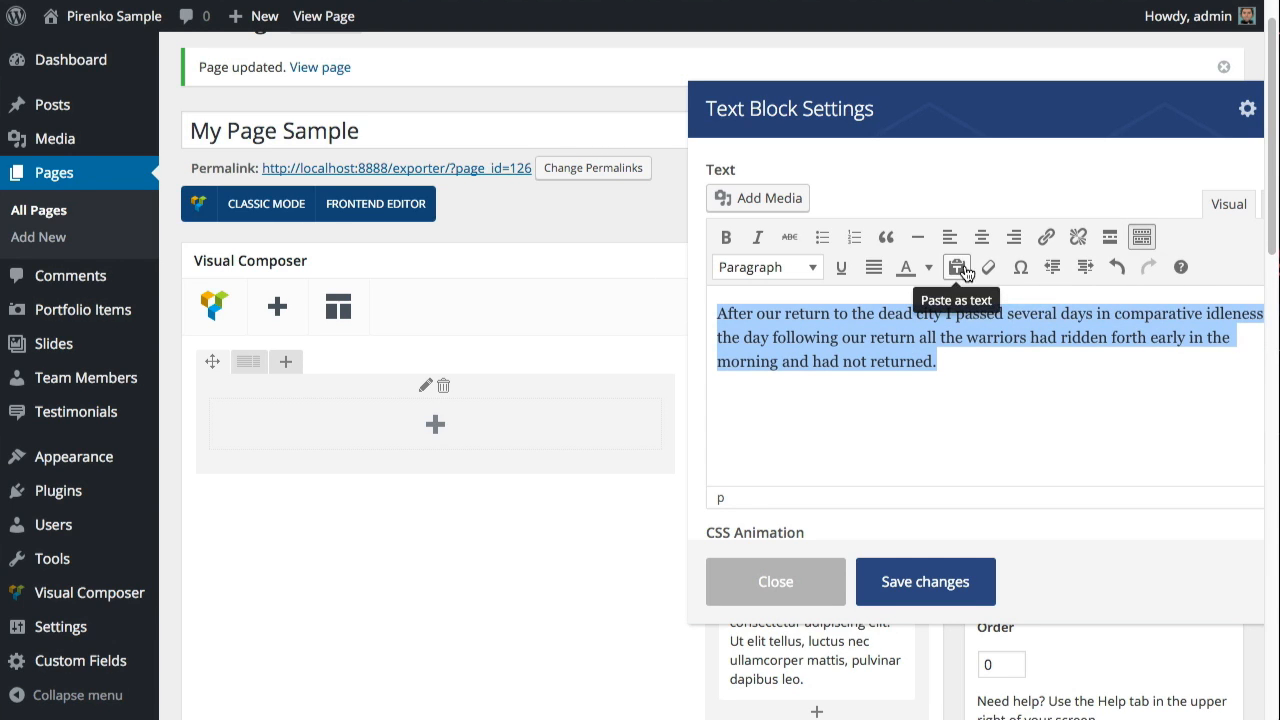
left_click(927, 270)
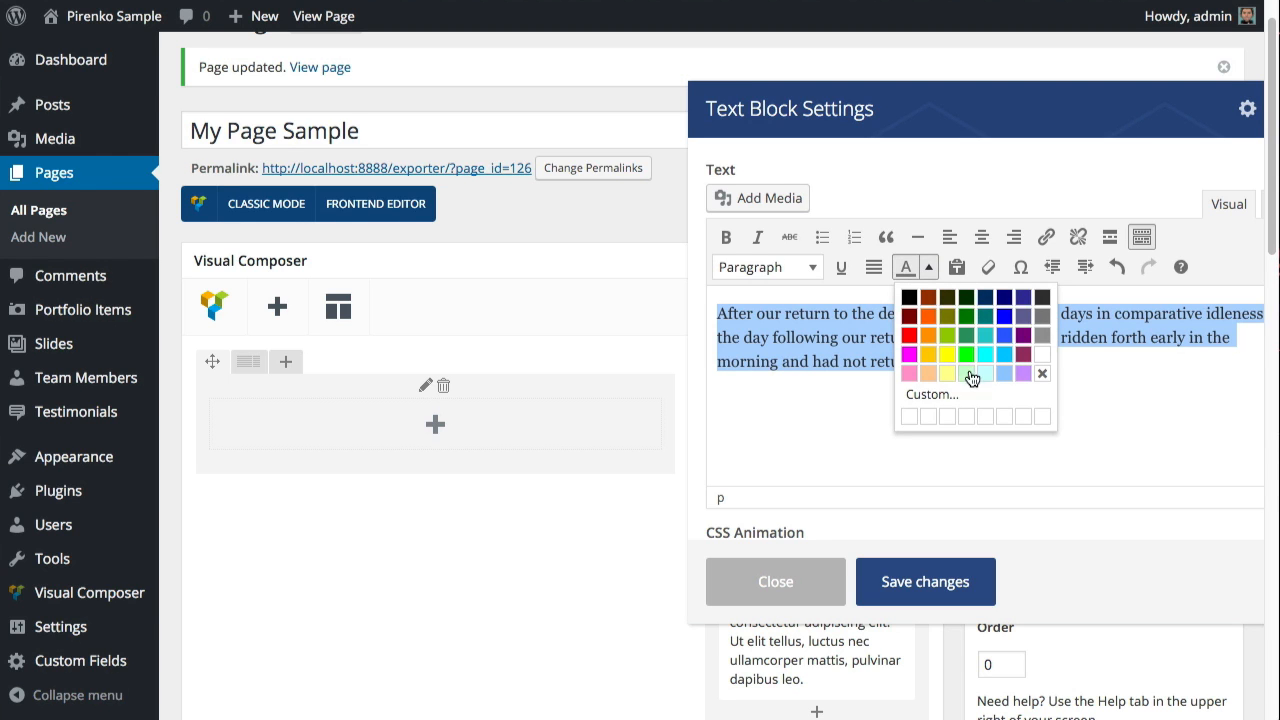
left_click(1042, 354)
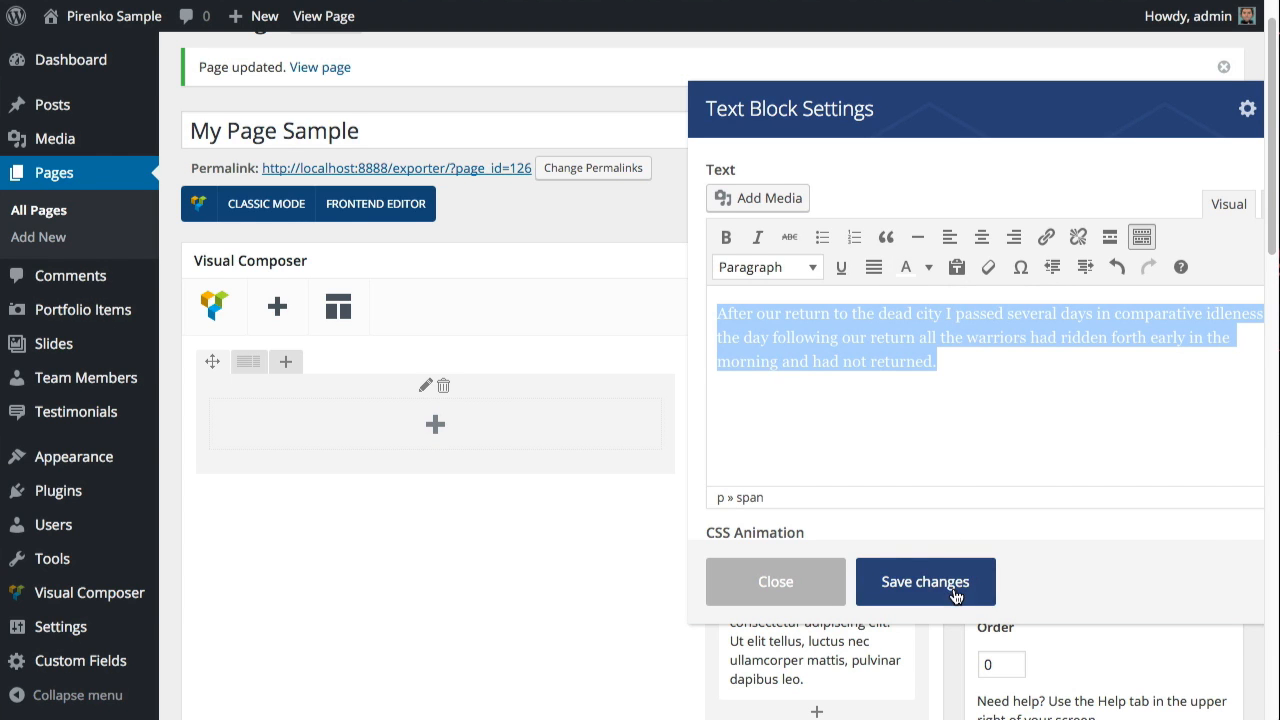
left_click(952, 586)
Add a Single Image element below the text block and upload blue-signature.png as its image
scroll(946, 577, "down", 5)
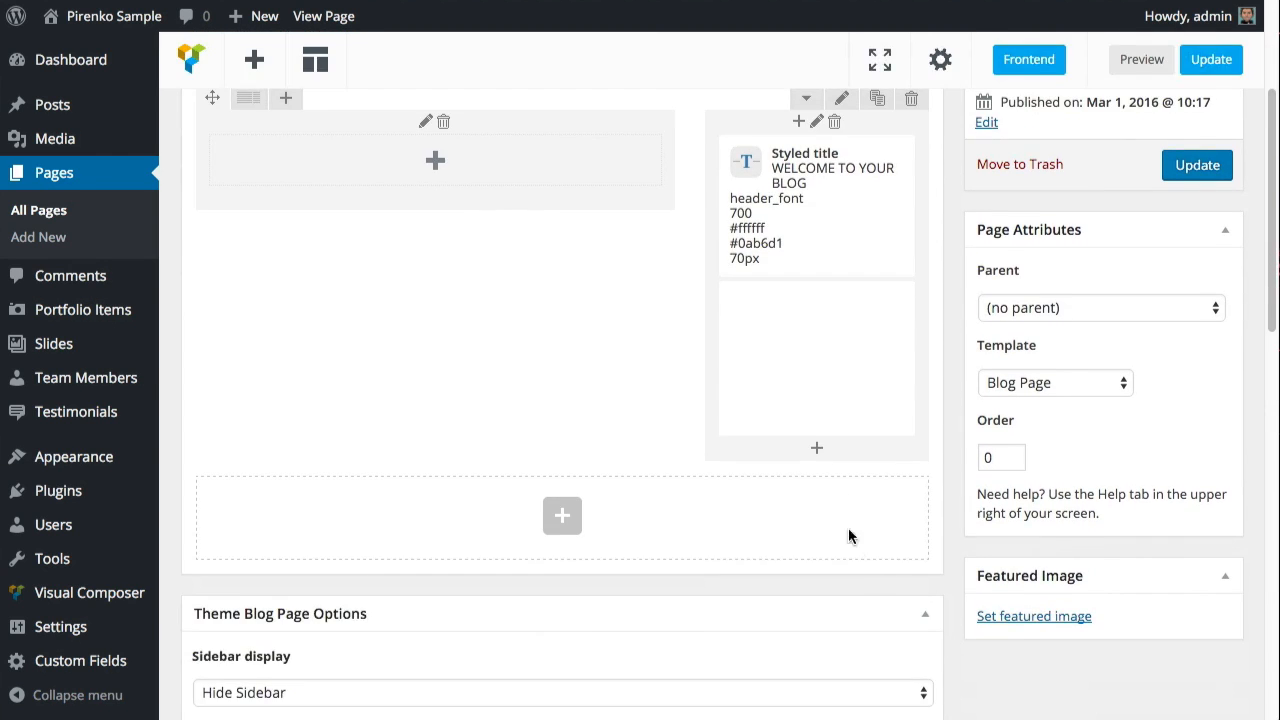
left_click(817, 451)
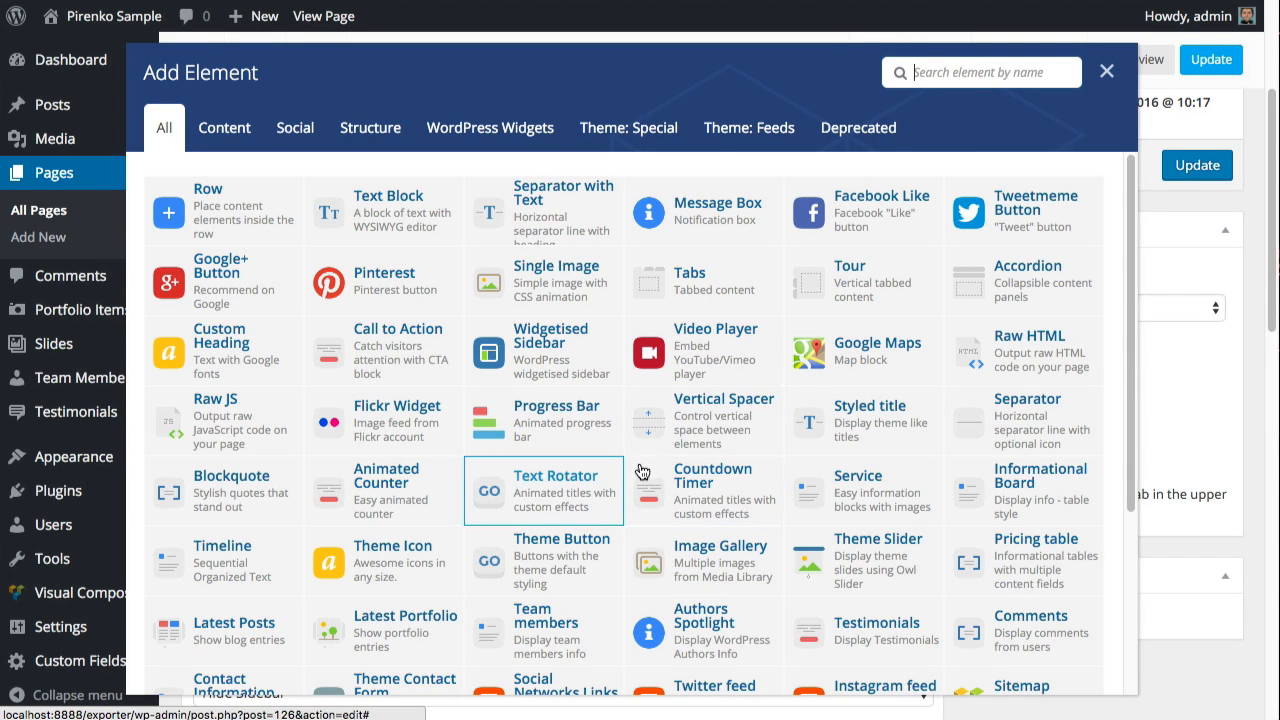
left_click(564, 272)
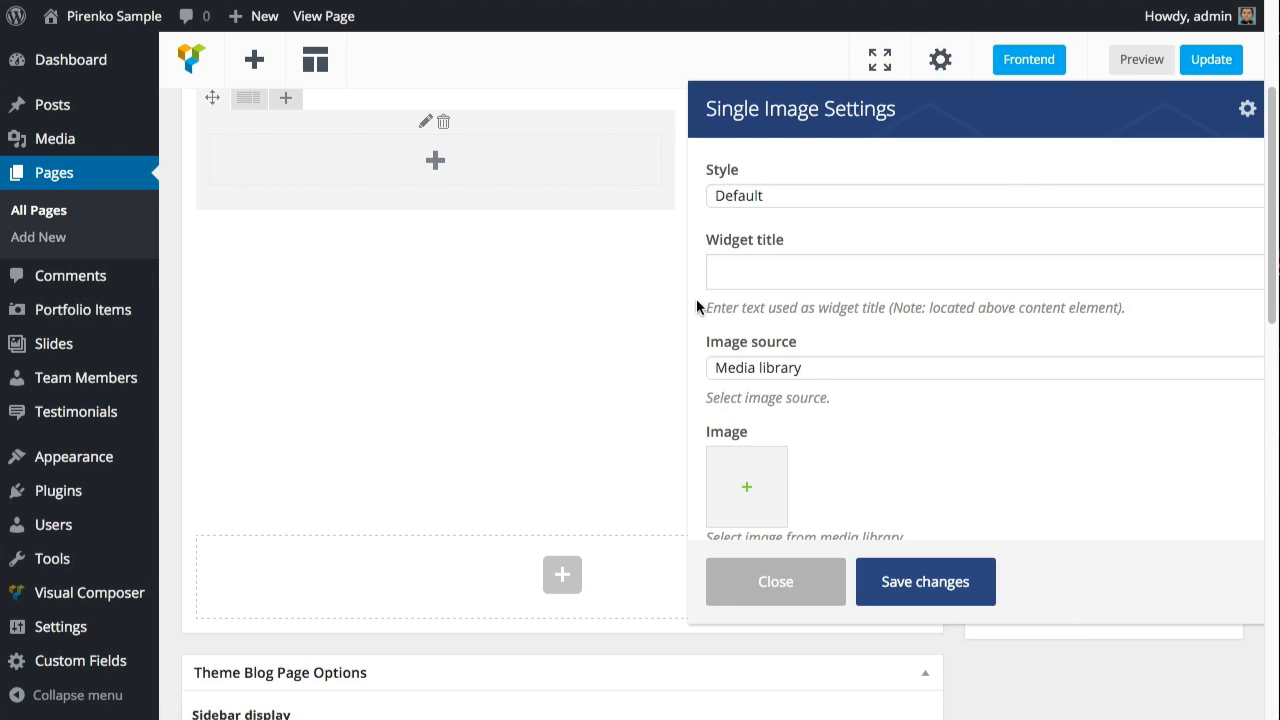
left_click(746, 487)
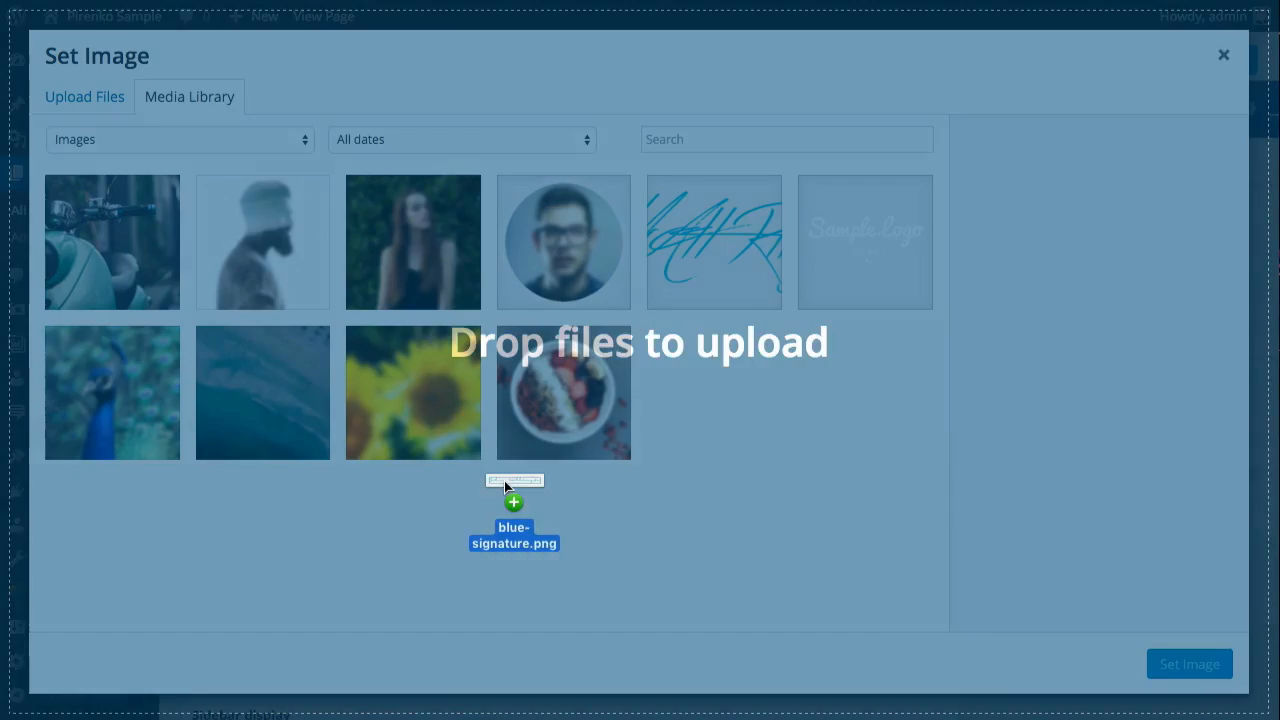
left_click_drag(504, 480, 504, 479)
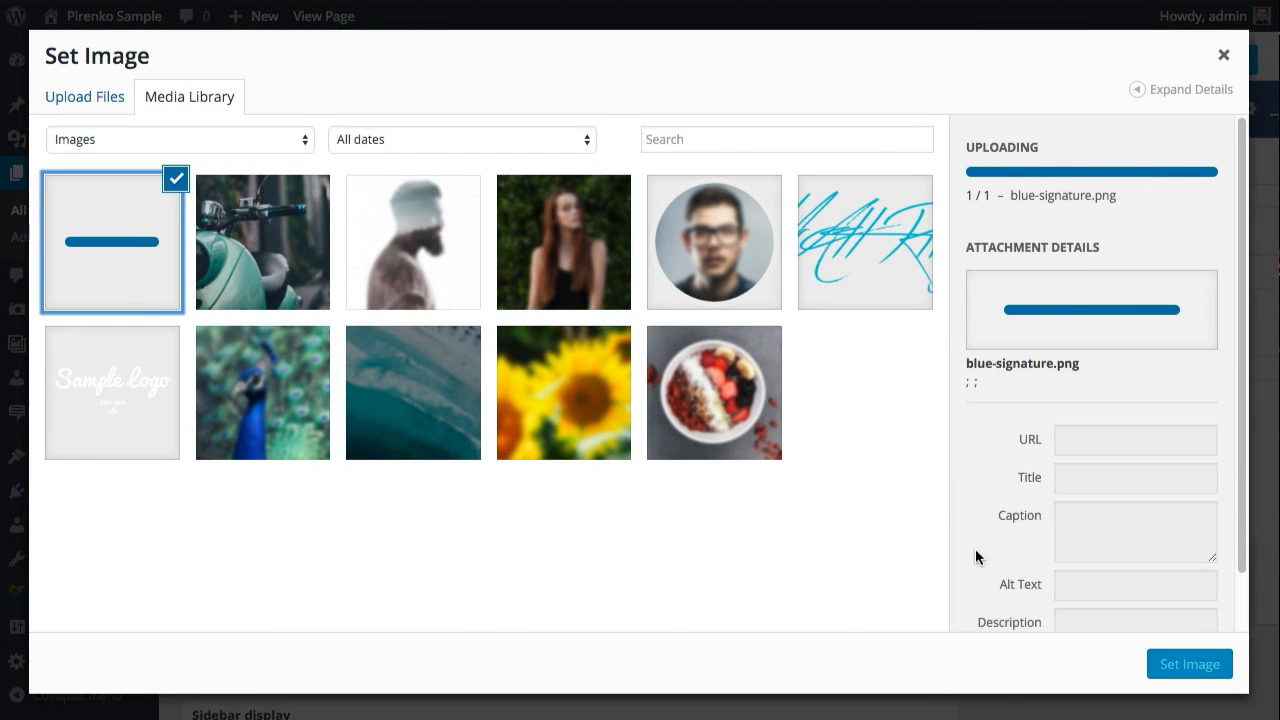
left_click(1185, 665)
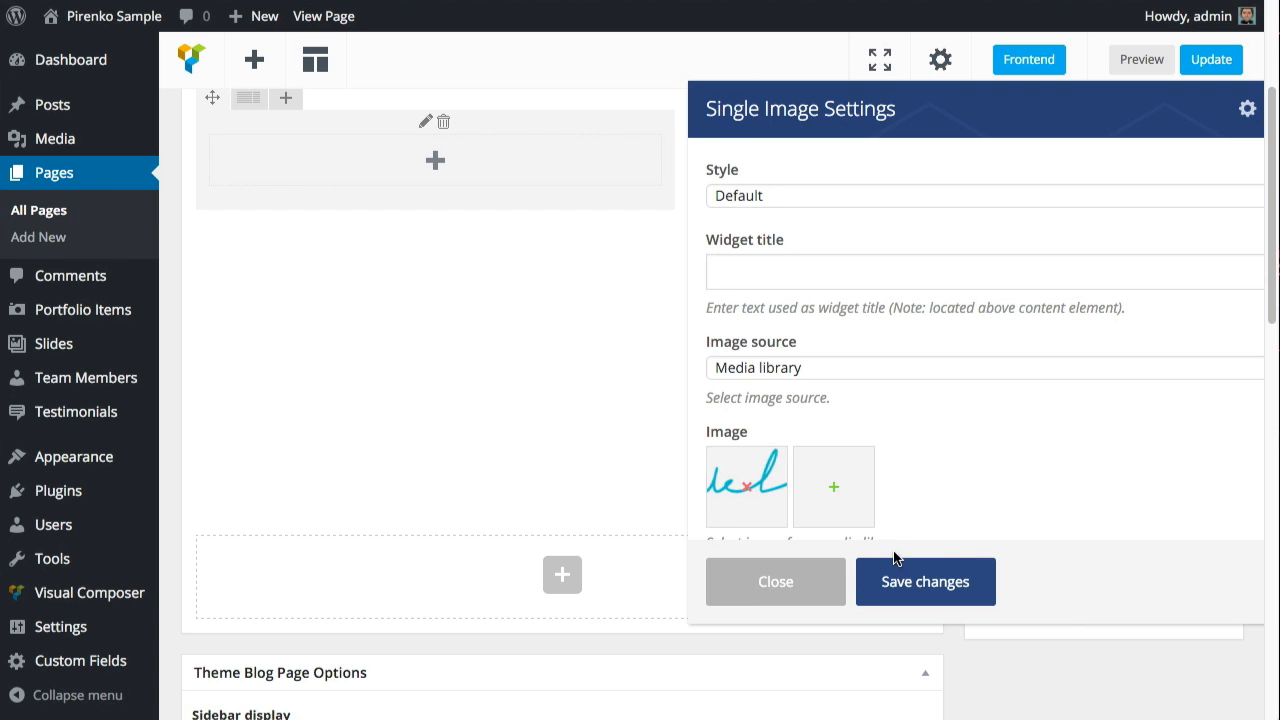
Set the signature image's size to full
scroll(989, 455, "down", 3)
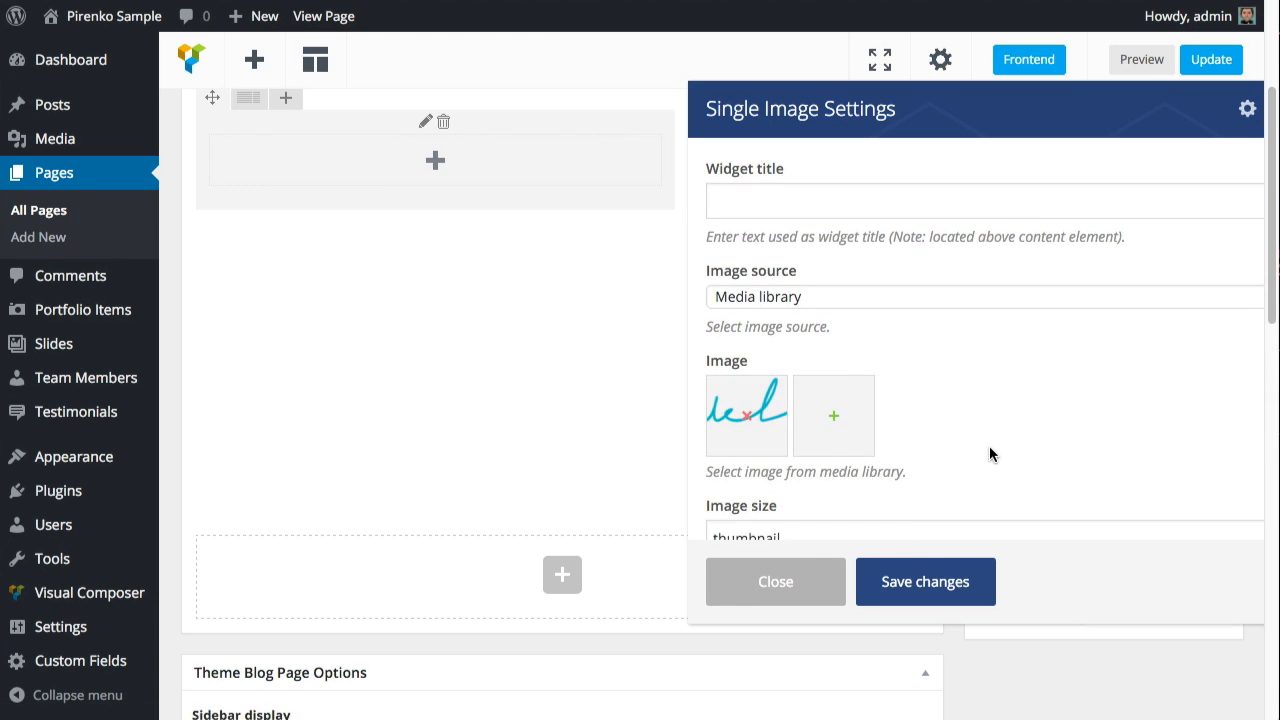
left_click(880, 457)
double_click(880, 458)
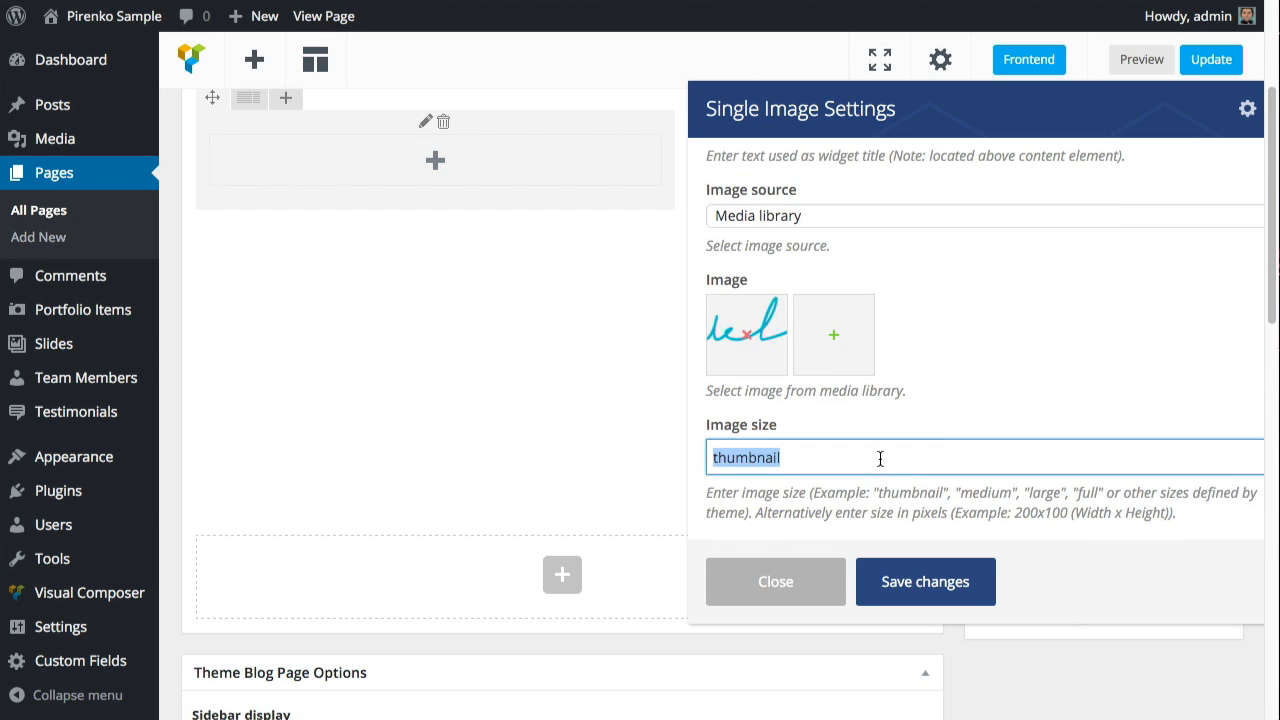
type("full")
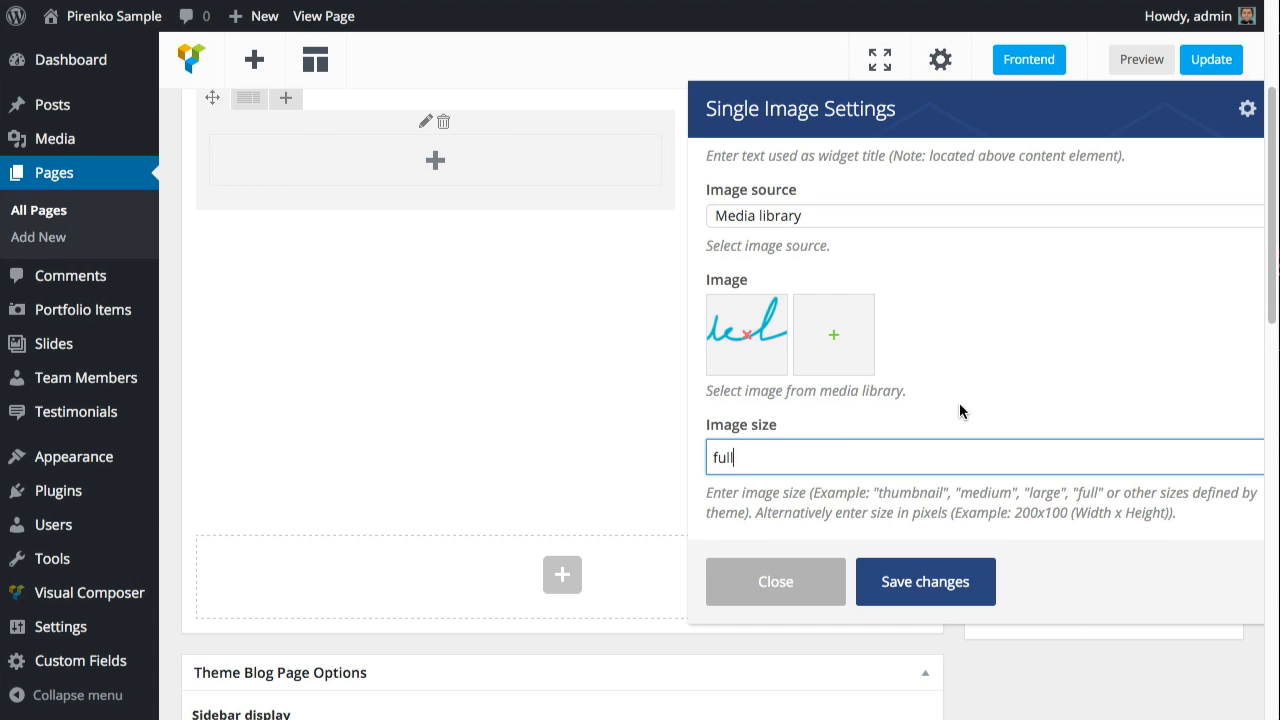
Set the signature image's Retina image option to Yes and save the image settings
scroll(959, 409, "down", 1)
scroll(959, 409, "down", 2)
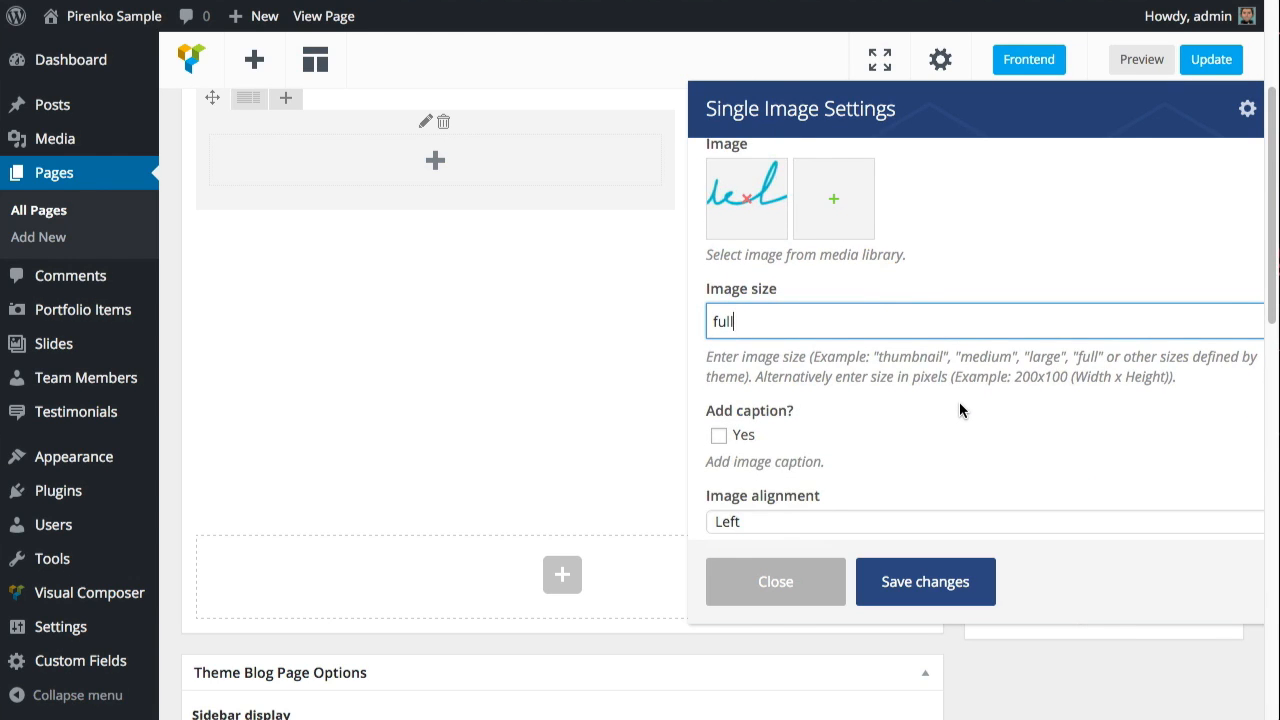
scroll(882, 394, "up", 1)
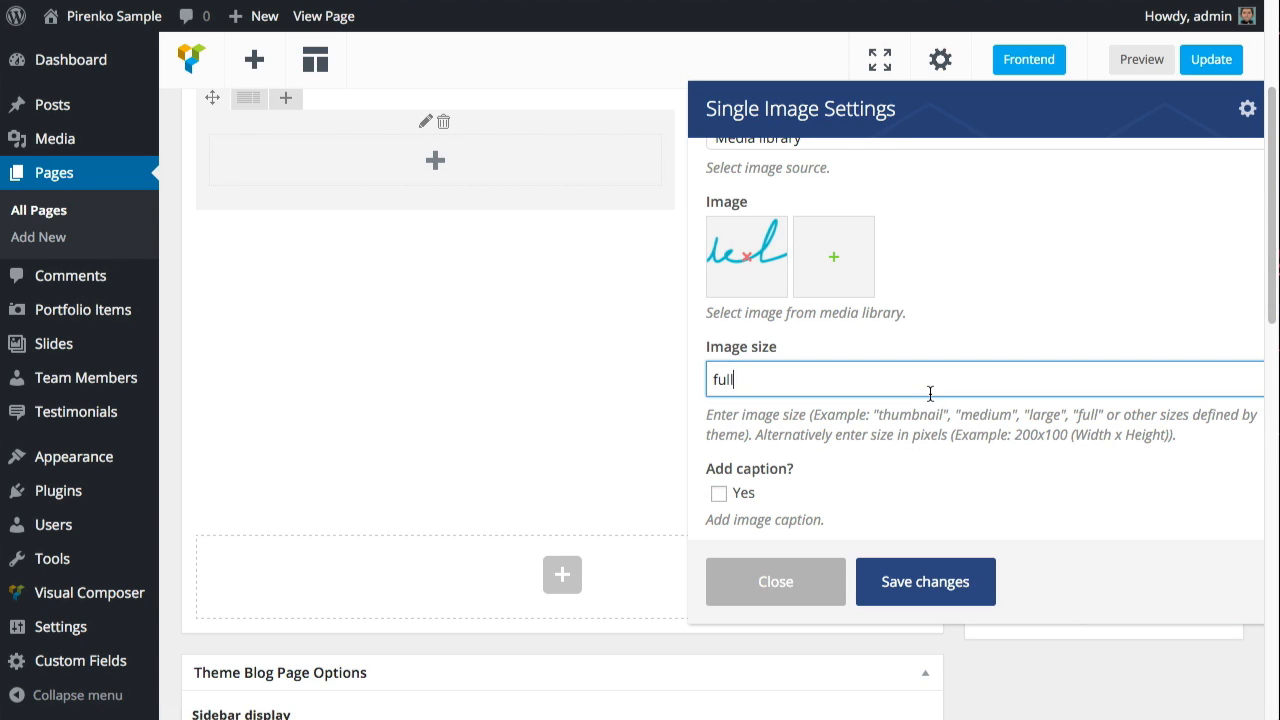
scroll(930, 394, "down", 1)
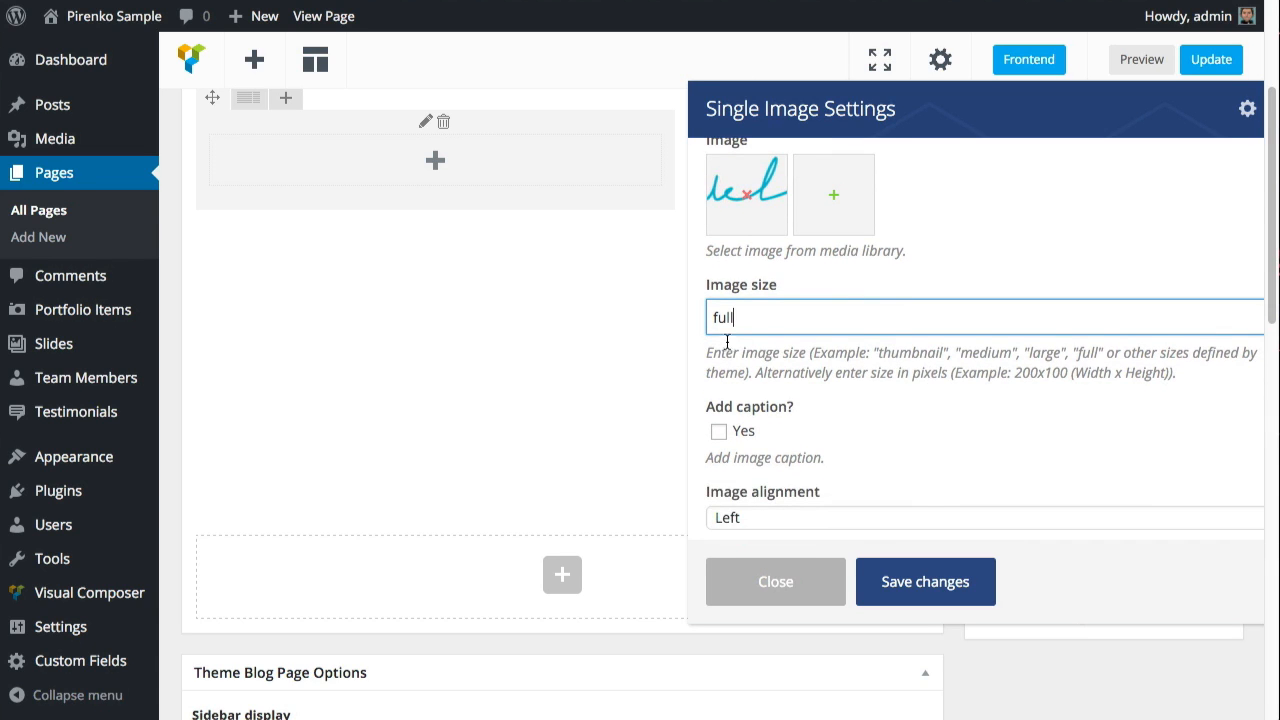
scroll(878, 374, "down", 5)
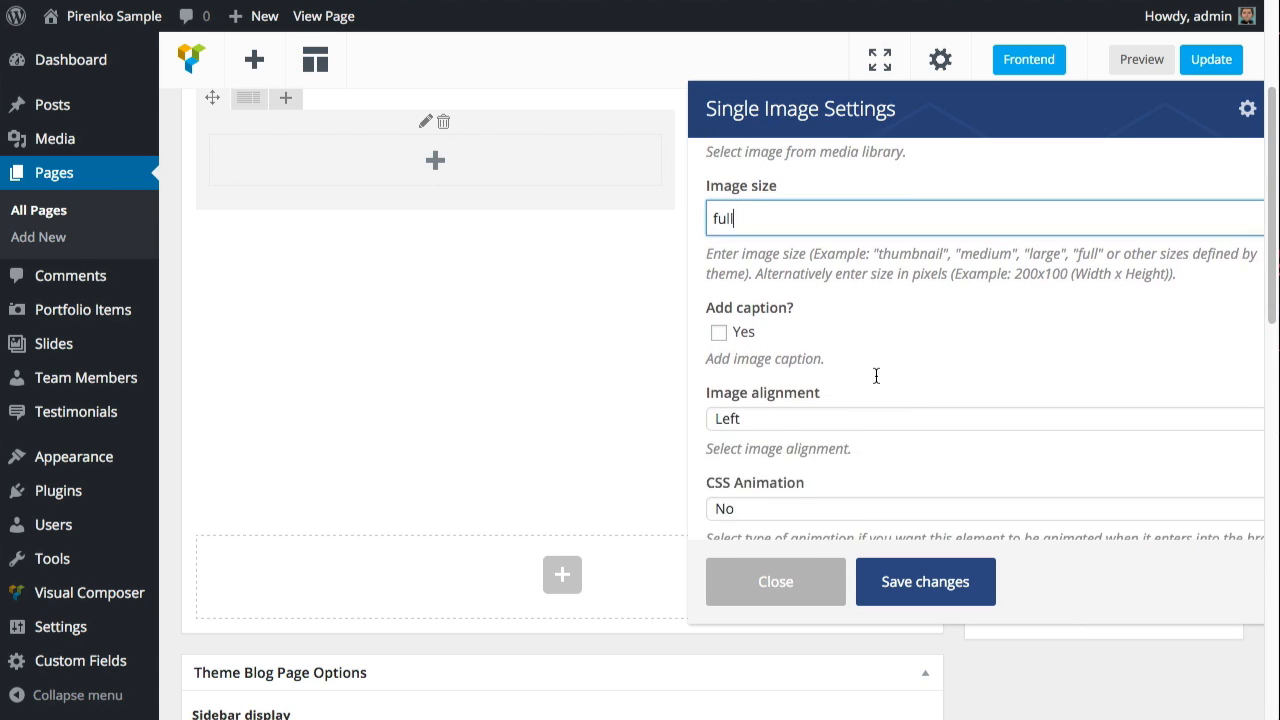
scroll(876, 374, "down", 1)
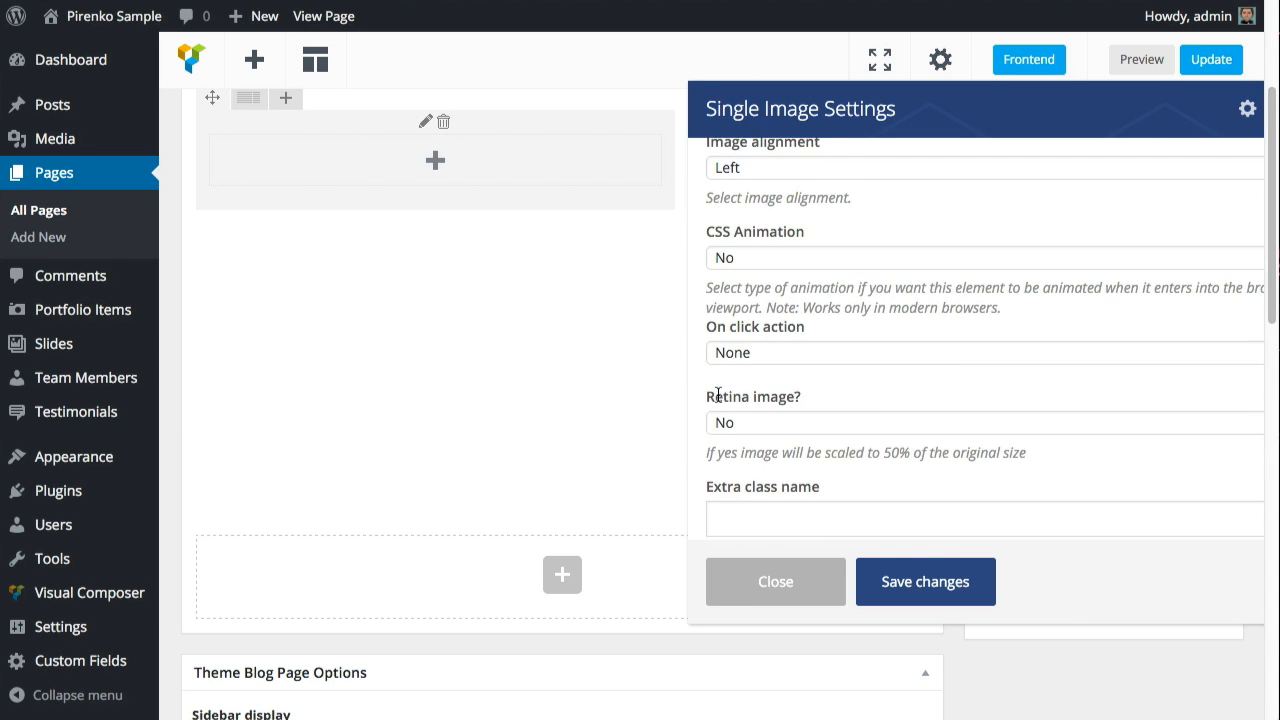
left_click(795, 425)
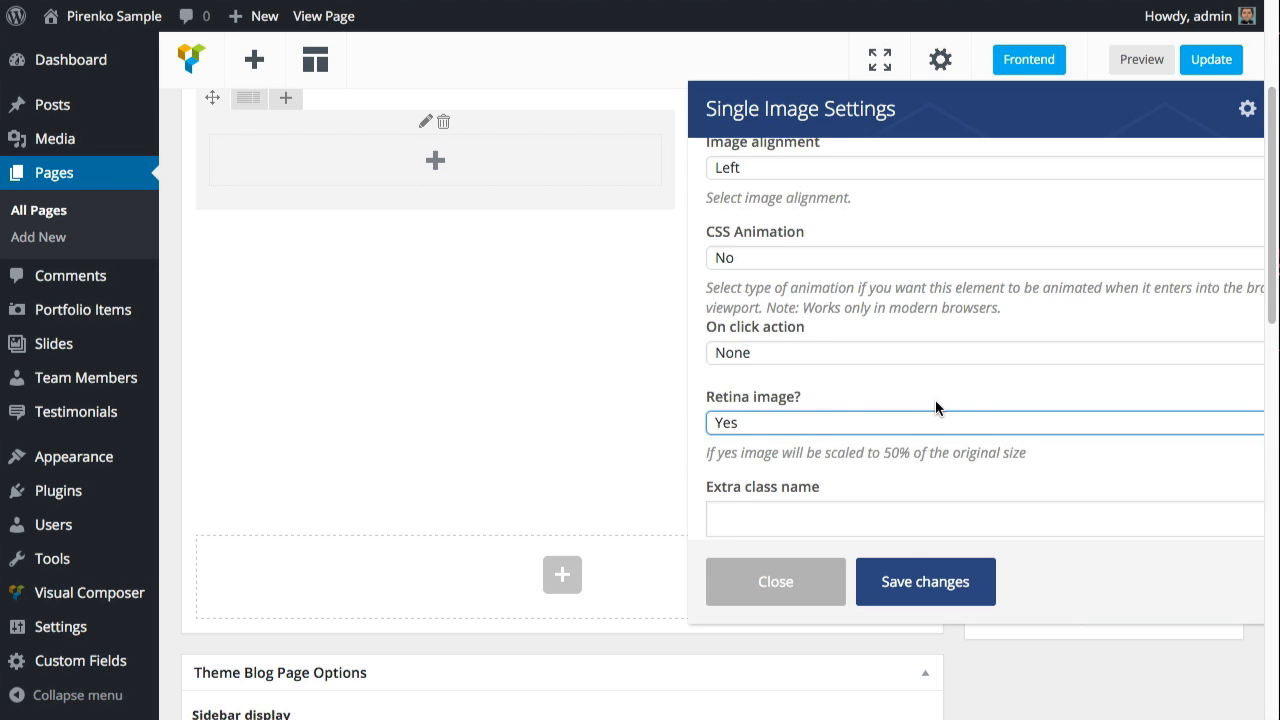
scroll(937, 407, "up", 2)
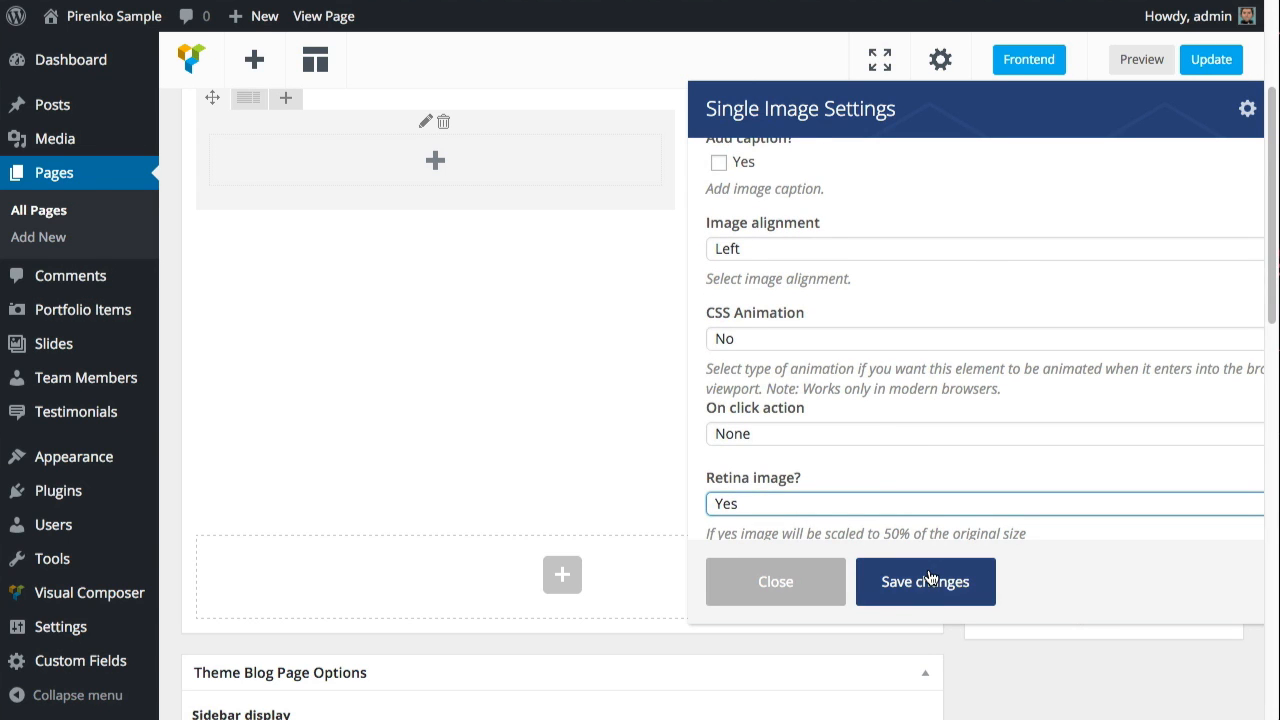
left_click(928, 580)
Update the page with the signature image and reload the live blog page to check it
scroll(1018, 561, "up", 5)
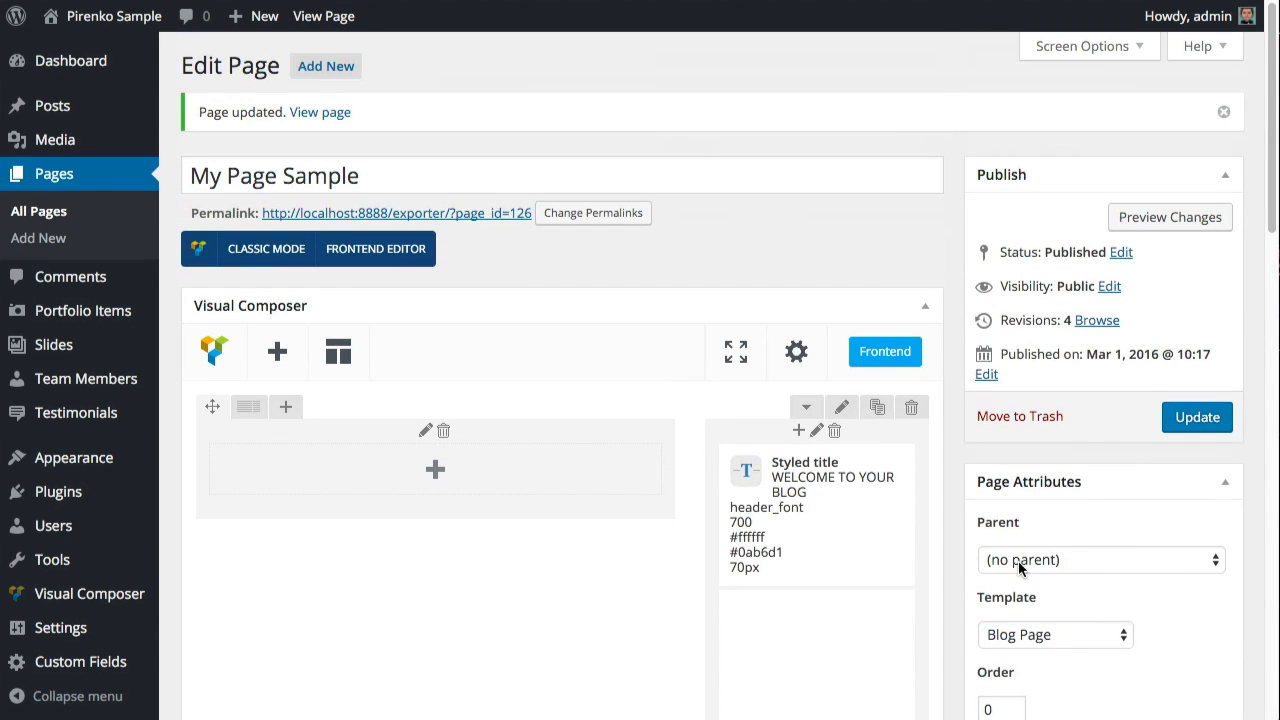
left_click(1197, 416)
key("ctrl+Tab")
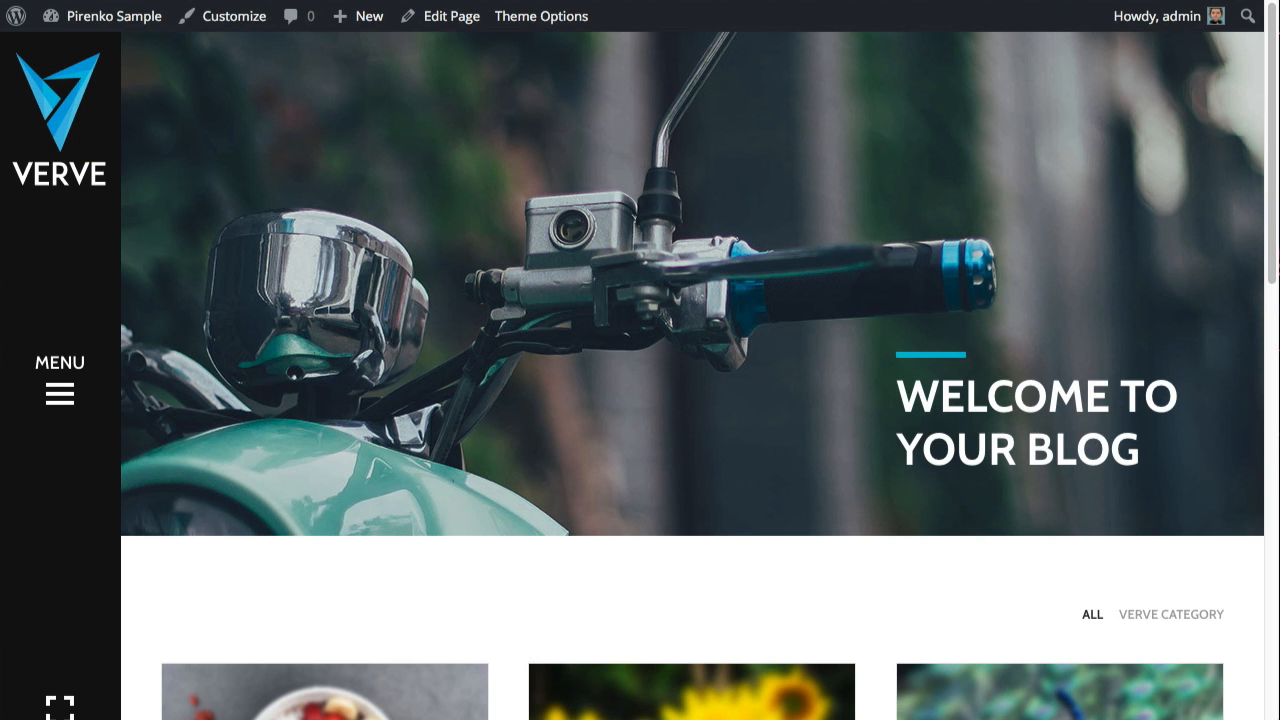
key("F5")
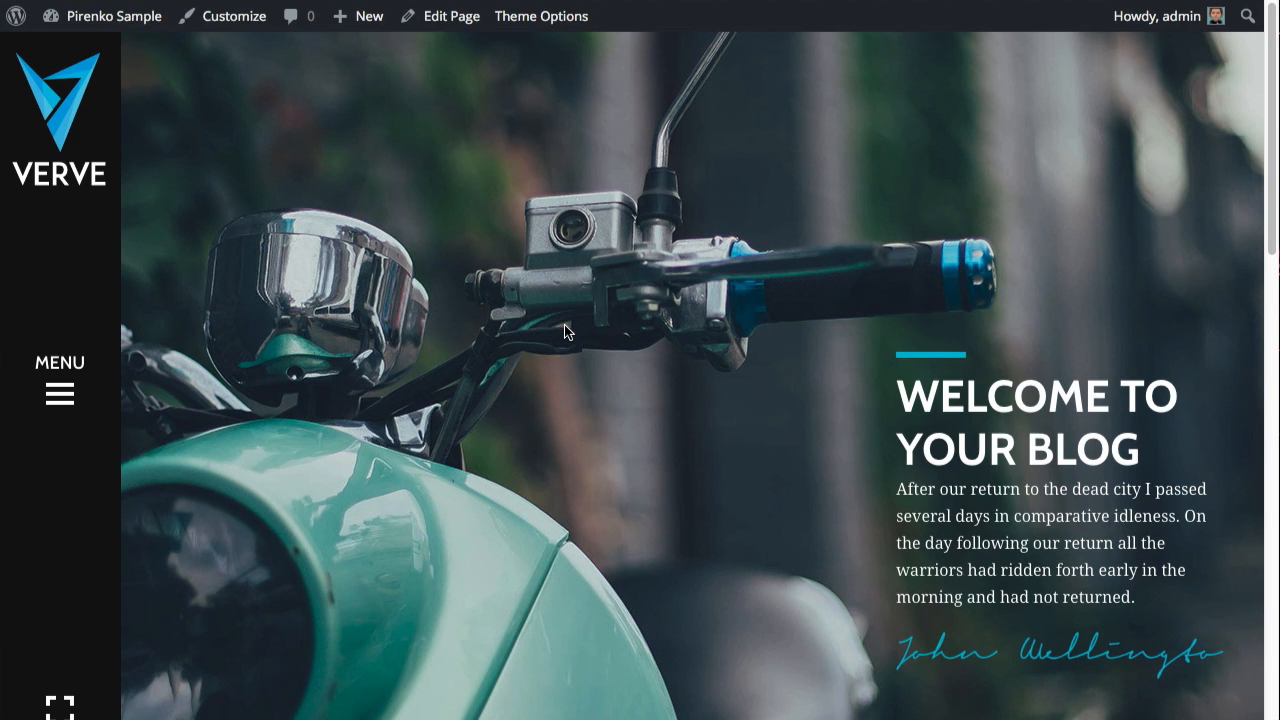
Compare the live page's header with the demo blog's, examining the spacing between title, paragraph and signature
left_click(485, 1)
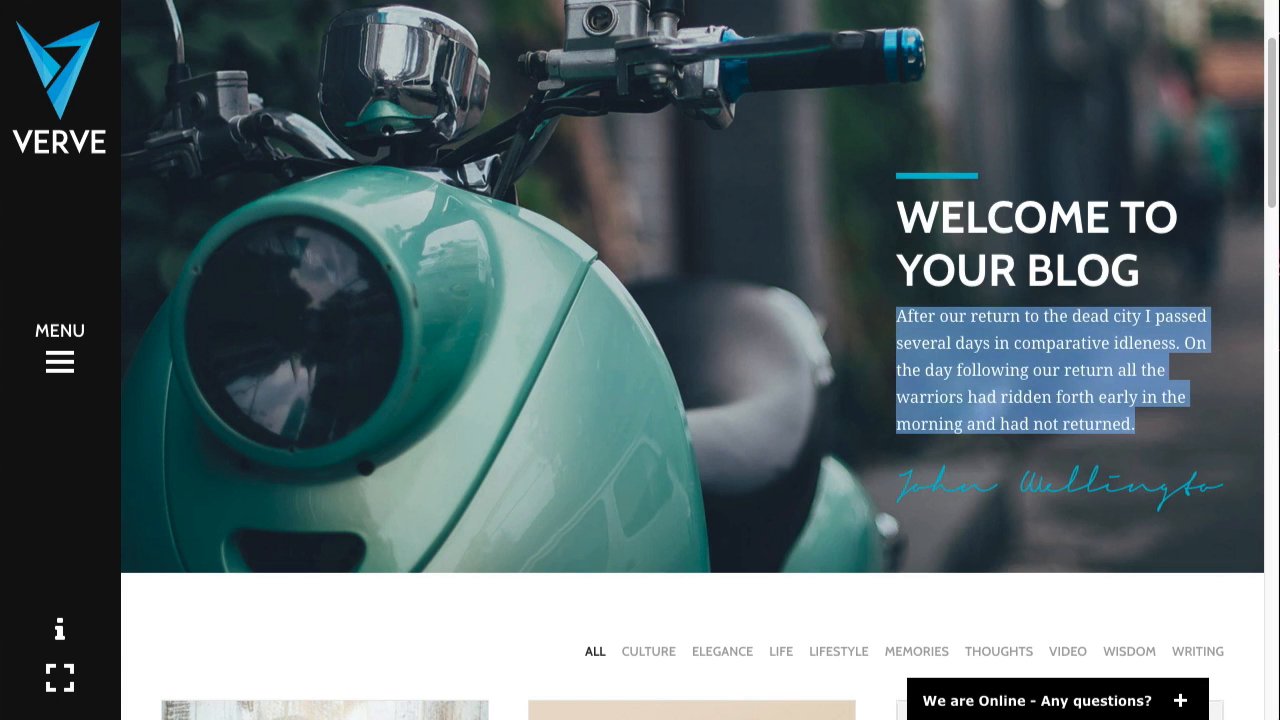
left_click(528, 174)
scroll(528, 174, "up", 2)
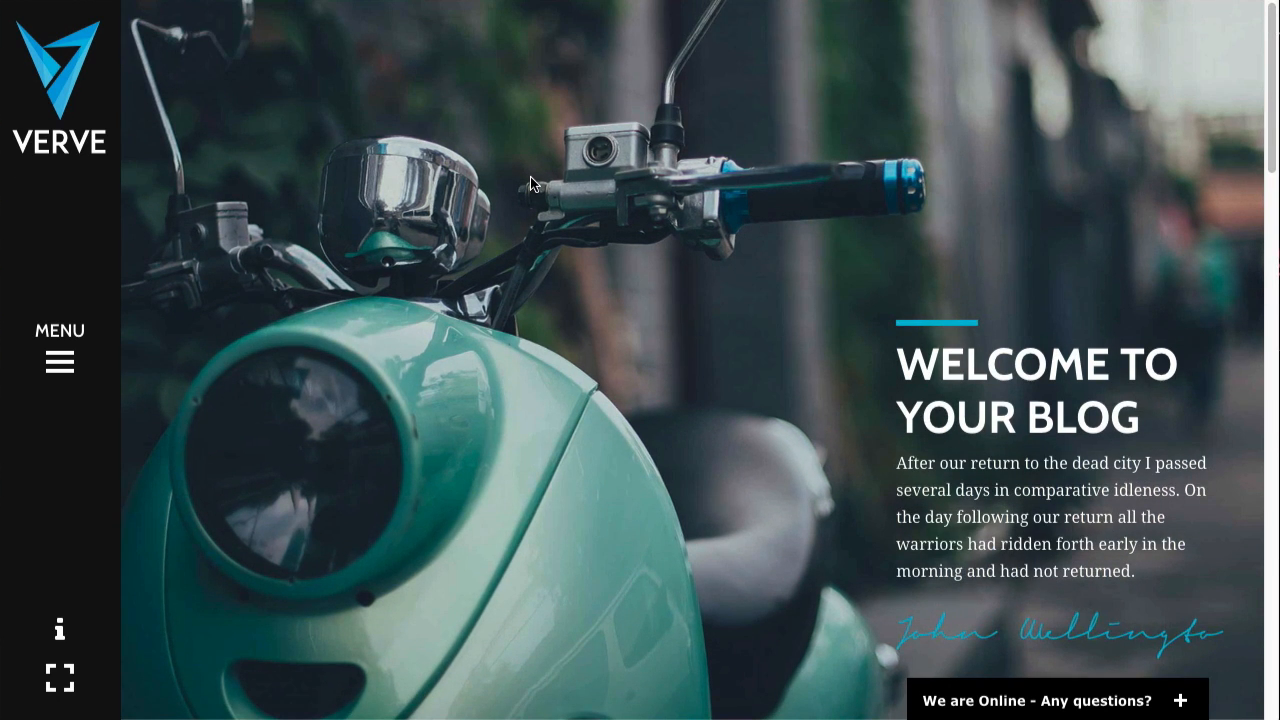
left_click(330, 1)
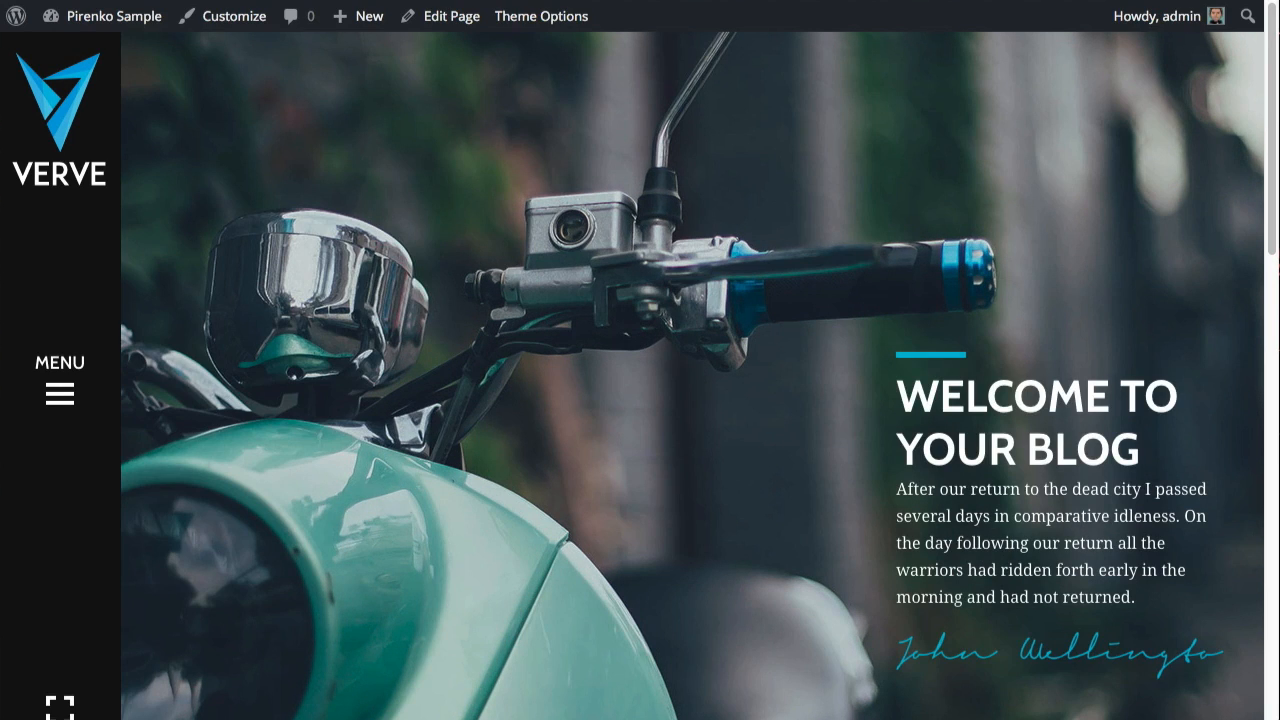
left_click(485, 1)
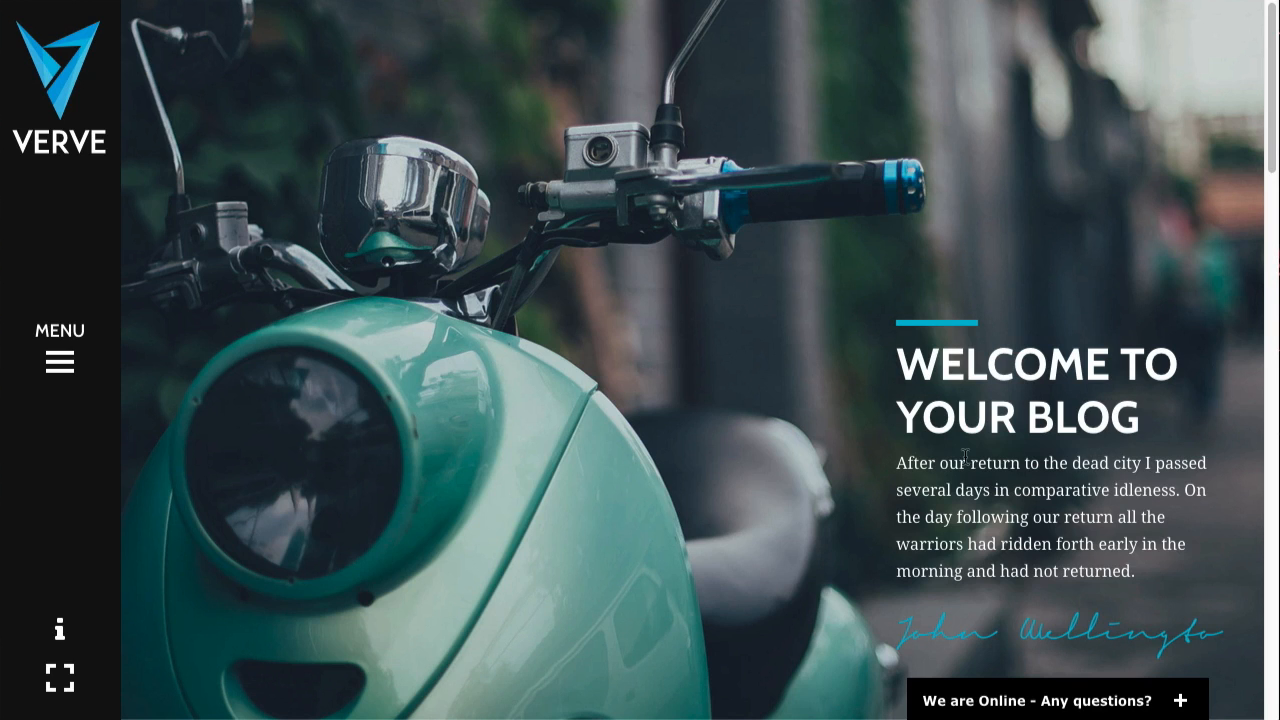
left_click_drag(913, 442, 993, 445)
left_click(995, 441)
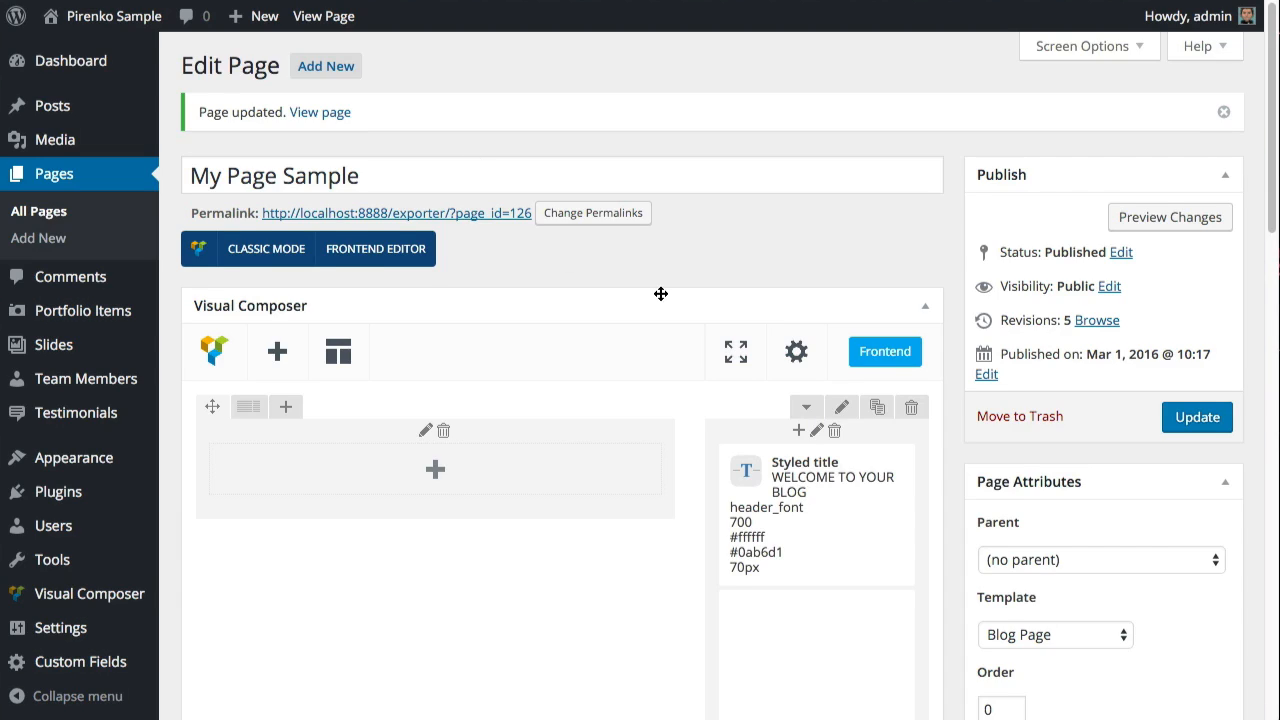
Change the bottom margin of the styled title and save its settings
scroll(700, 320, "down", 1)
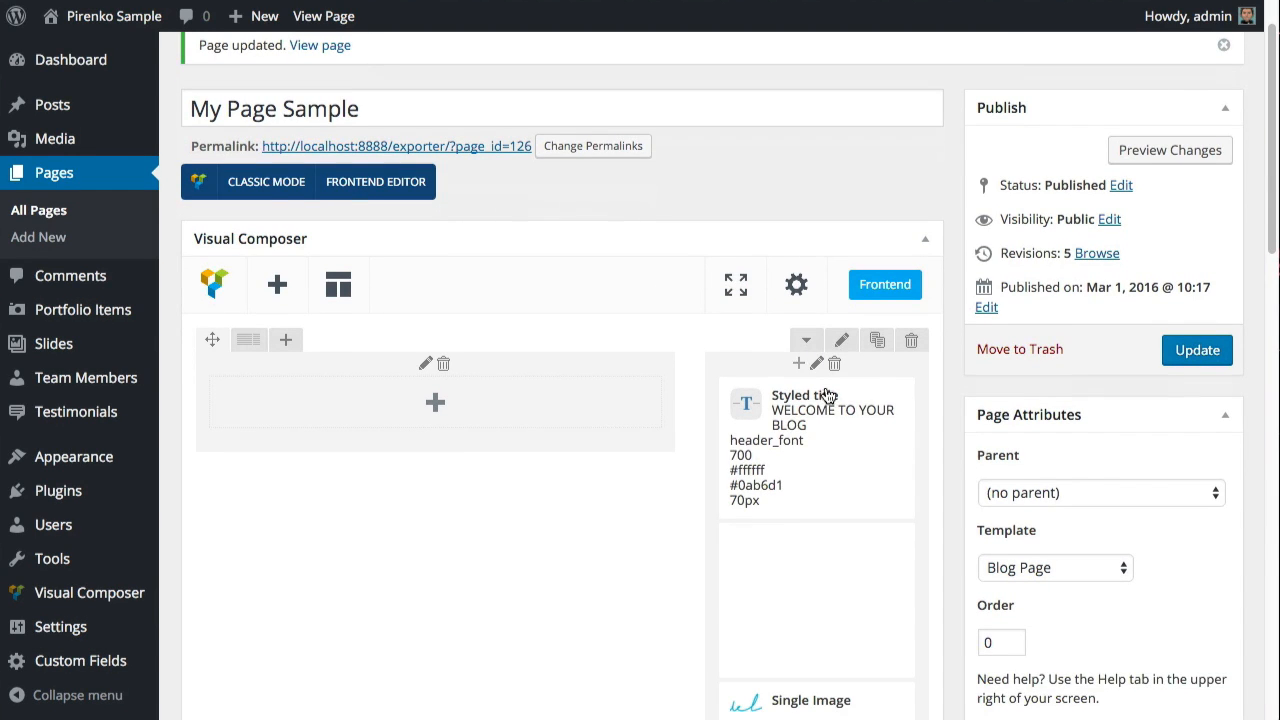
left_click(831, 452)
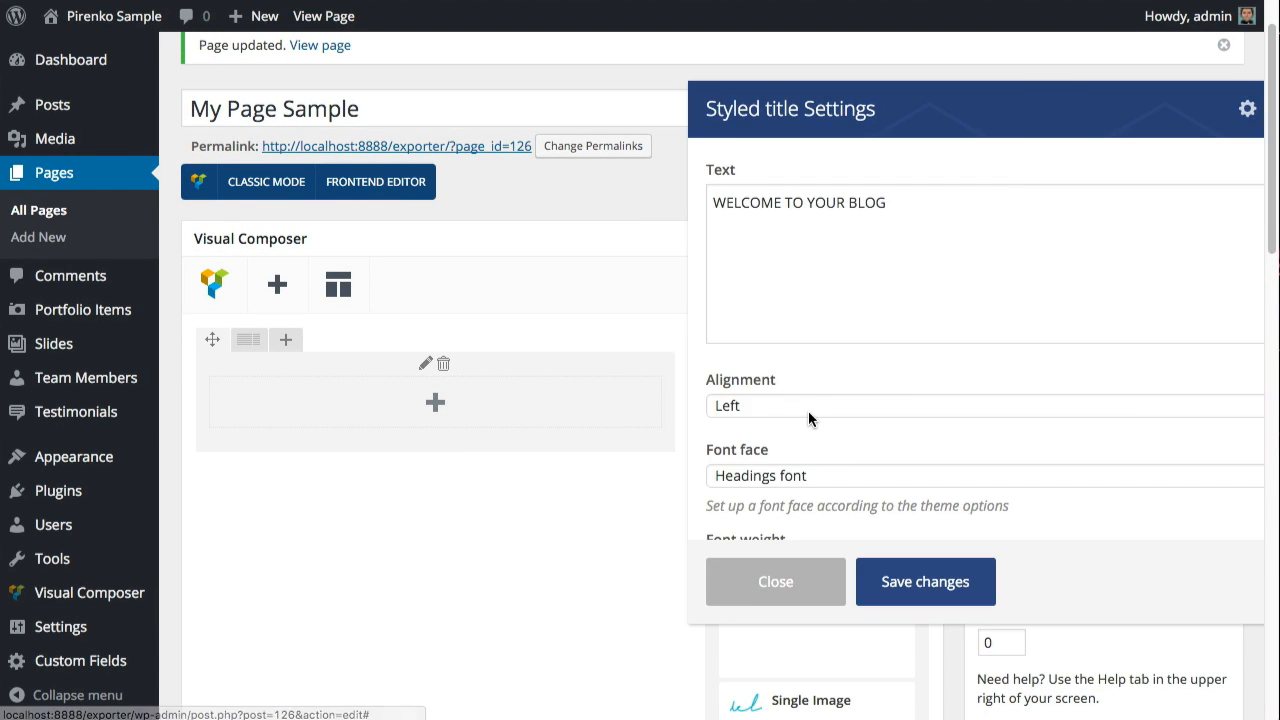
scroll(804, 413, "down", 5)
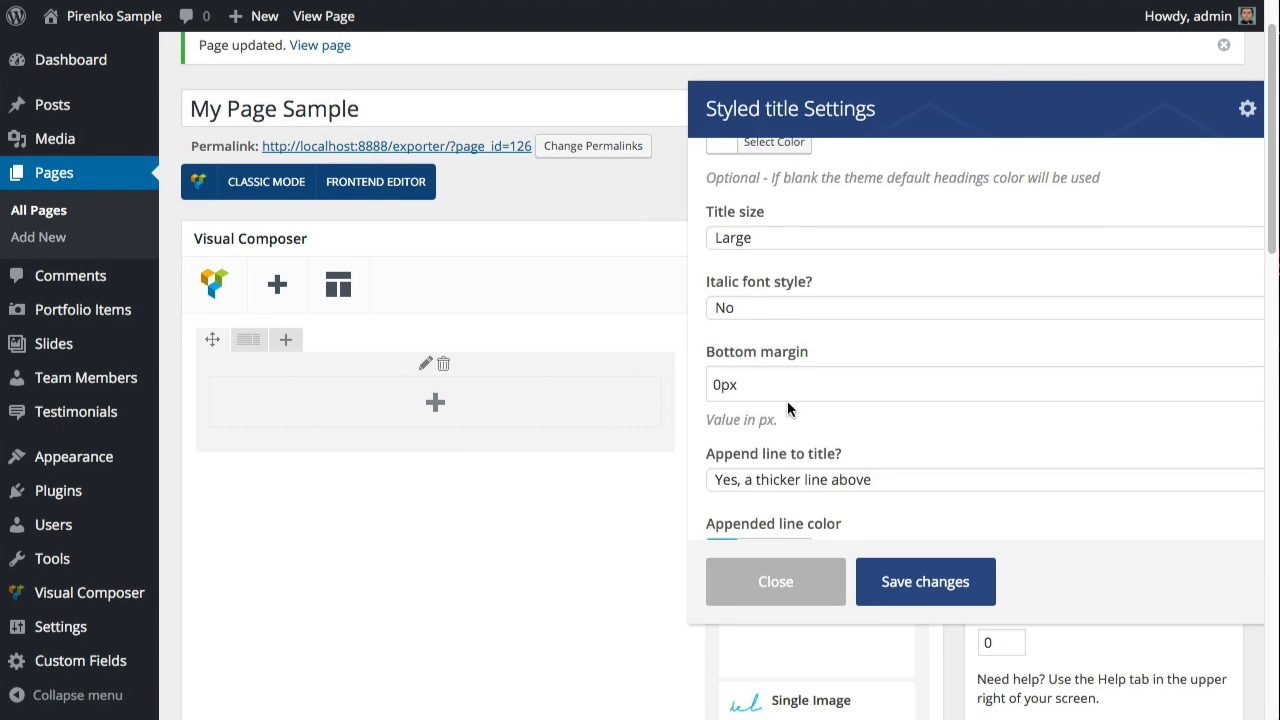
left_click_drag(724, 298, 667, 286)
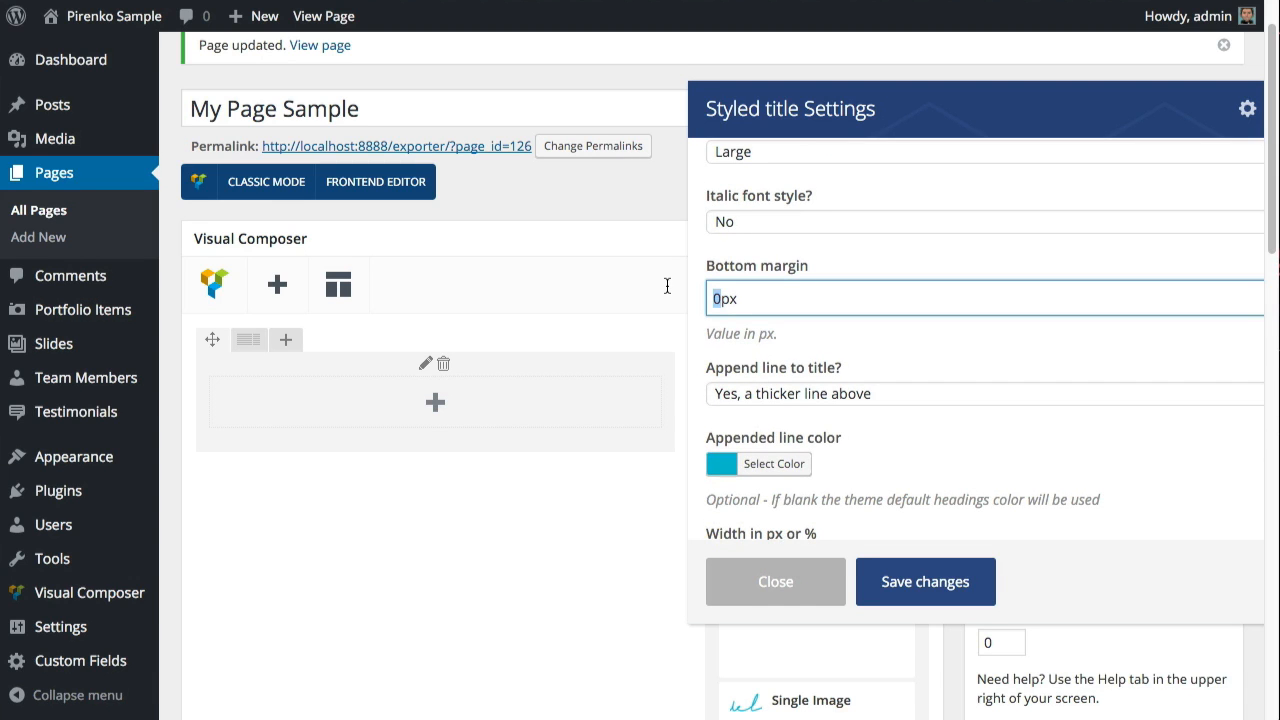
left_click(925, 581)
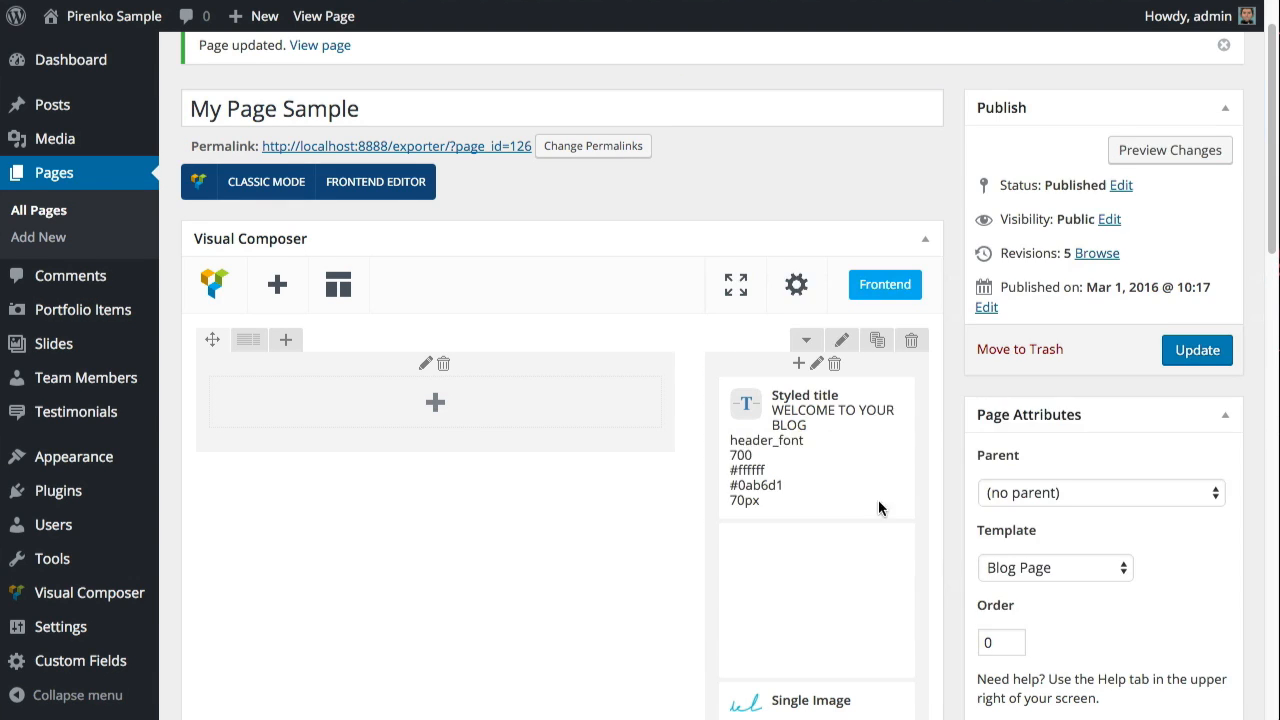
scroll(800, 470, "down", 2)
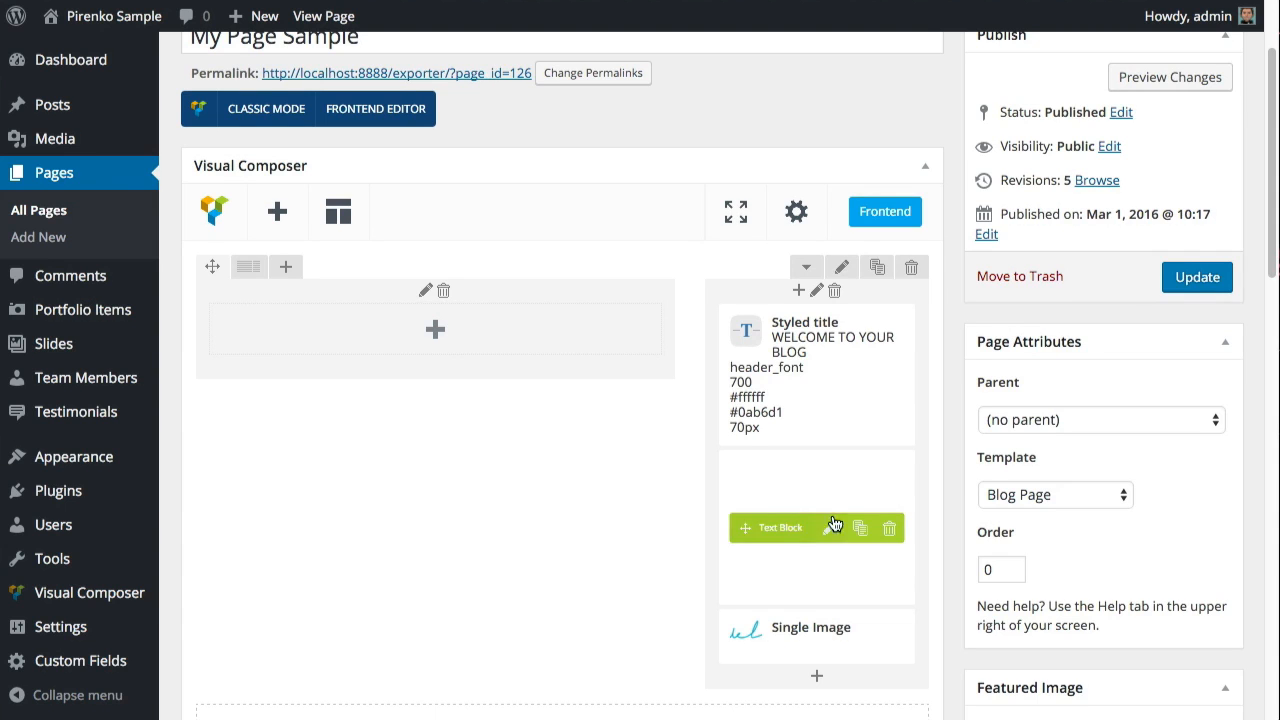
scroll(830, 530, "down", 1)
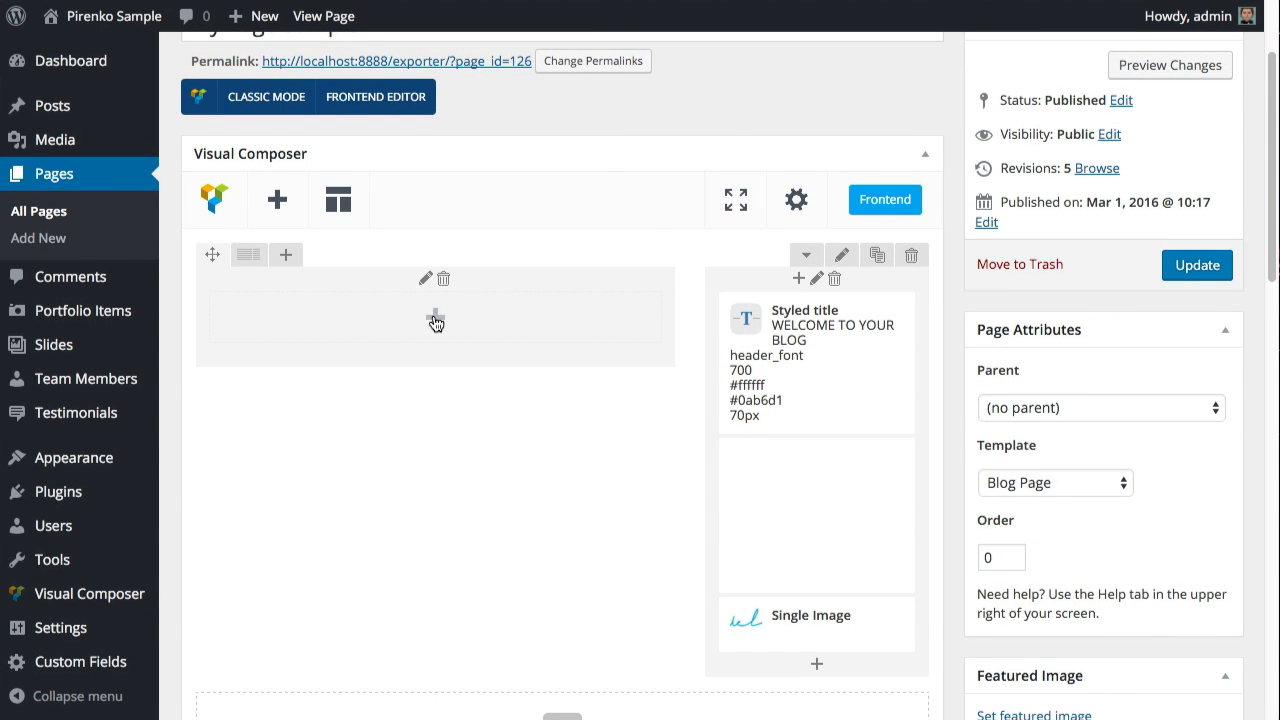
left_click(436, 320)
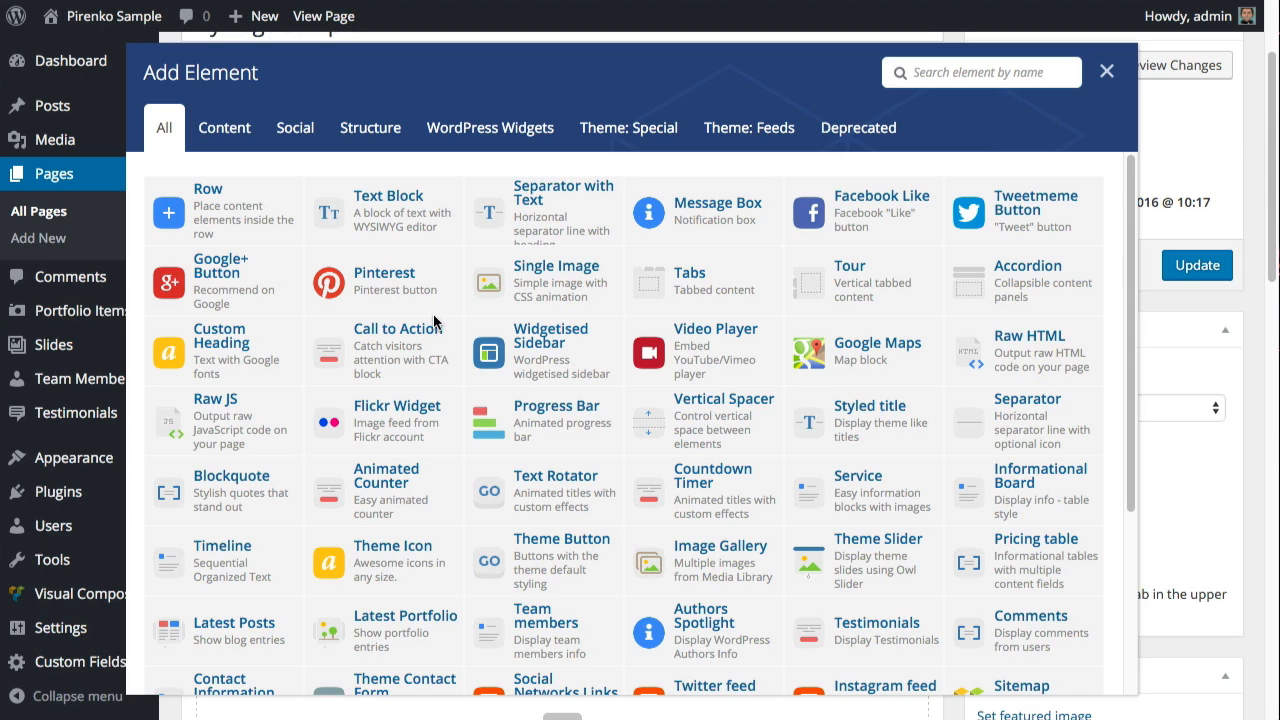
left_click(1106, 72)
Add a 20 px Vertical Spacer to the header's text column and move it above the signature image
left_click(816, 657)
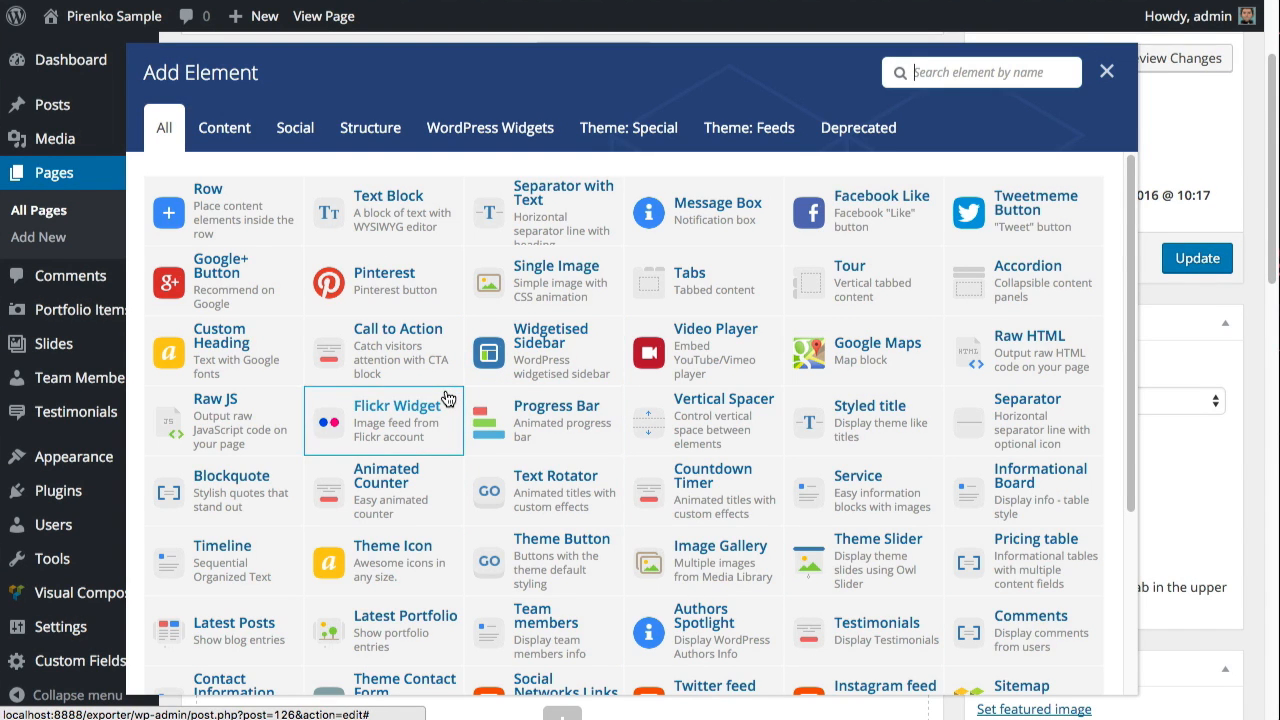
left_click(757, 402)
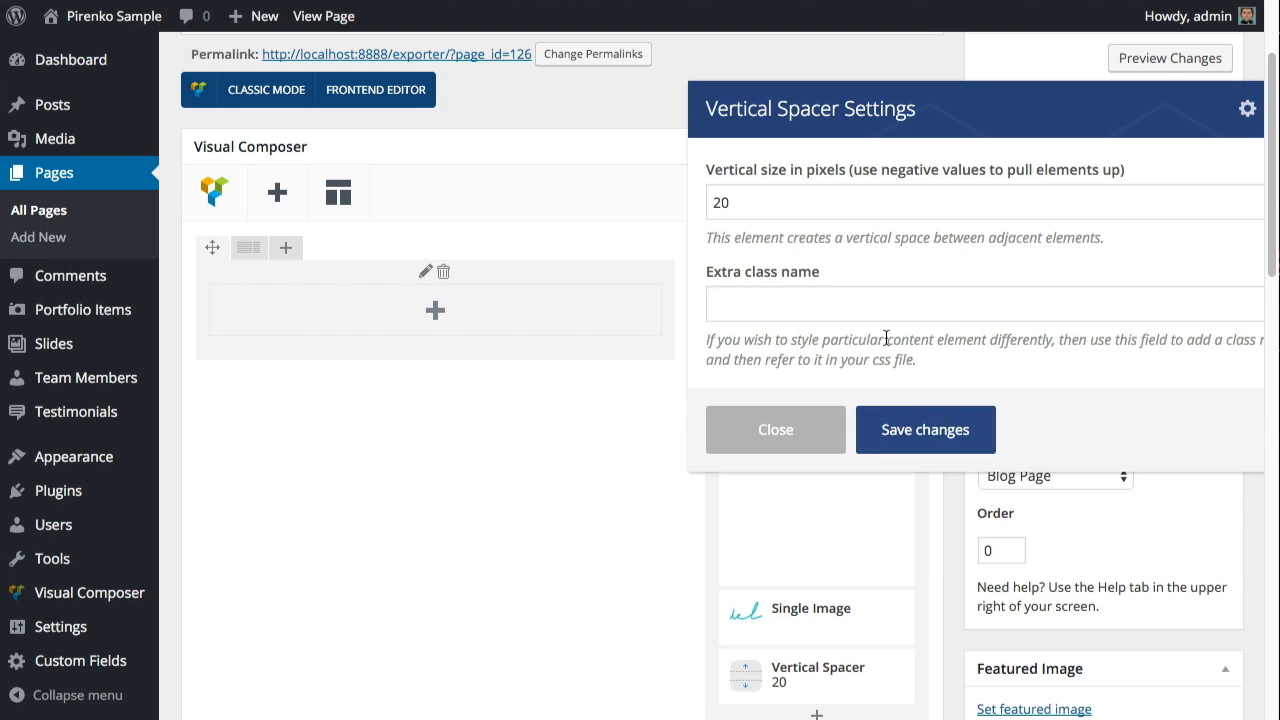
left_click(912, 438)
scroll(909, 437, "down", 3)
left_click_drag(800, 505, 766, 430)
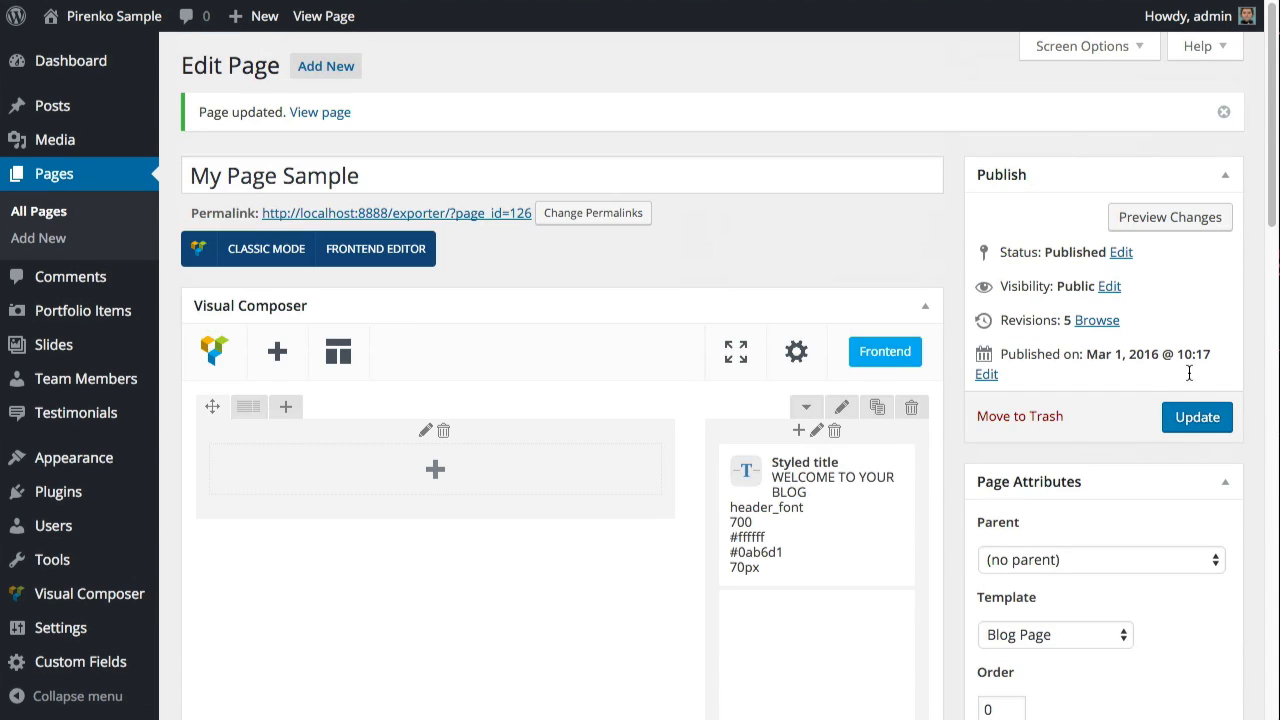
Update the page with the new vertical spacer and check the header spacing on the live blog page
left_click(1197, 416)
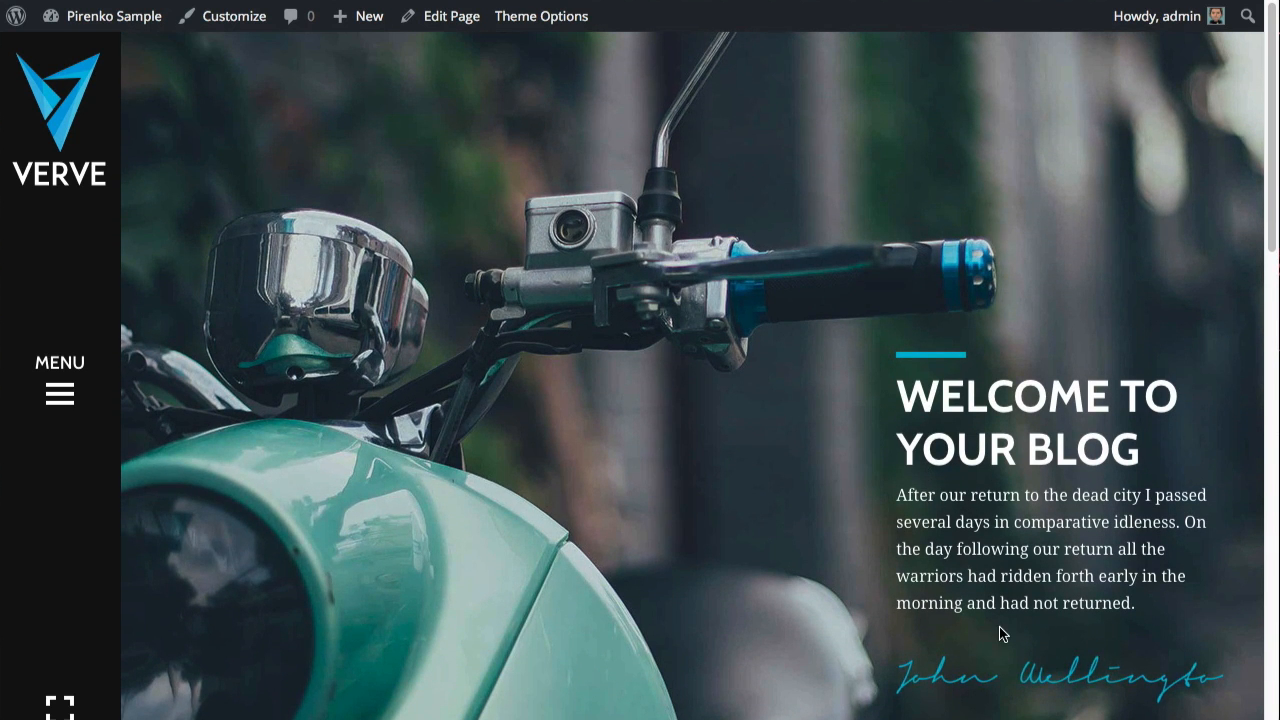
scroll(753, 435, "down", 2)
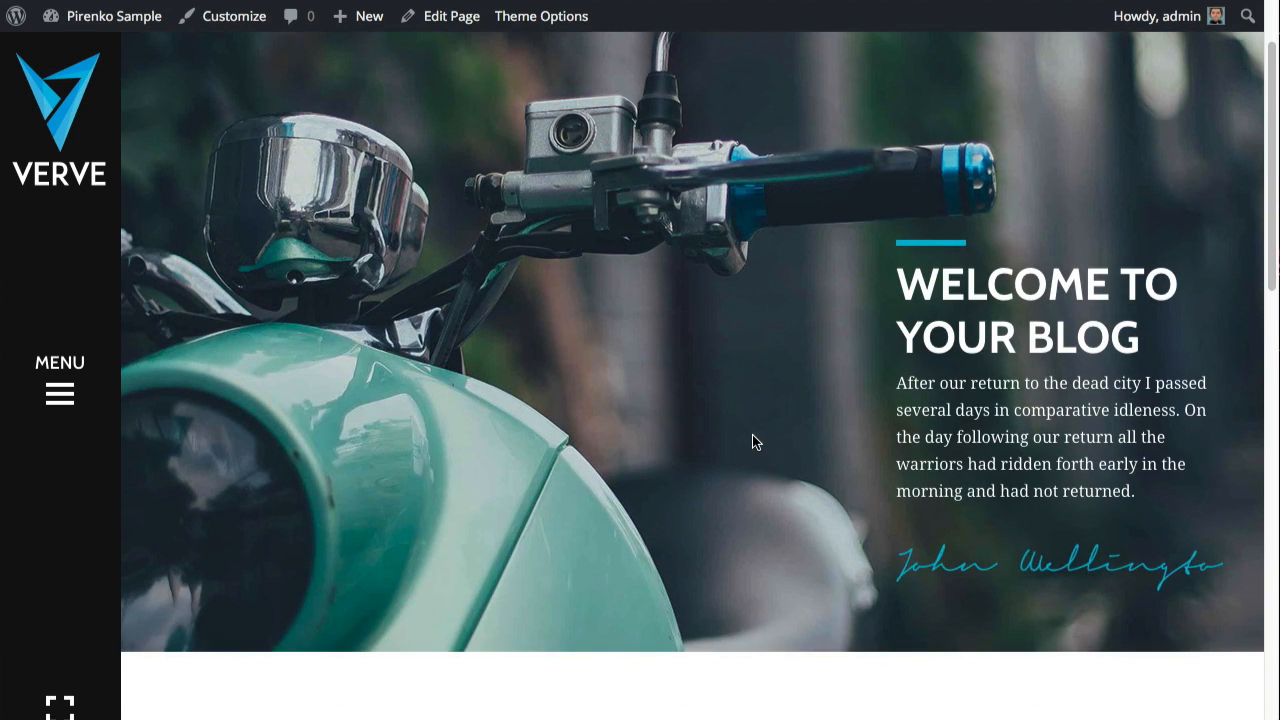
scroll(753, 437, "down", 2)
scroll(745, 428, "up", 4)
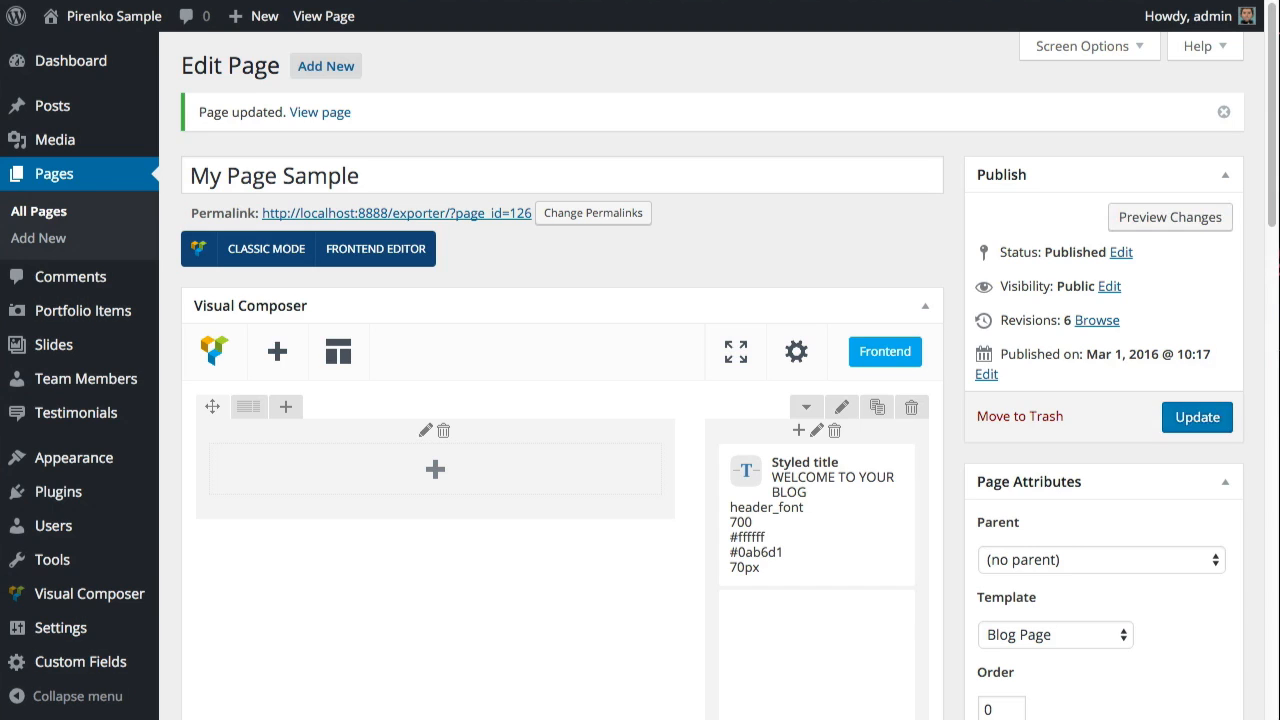
Open the element library for the header row's empty wide column and examine the range of available elements
scroll(594, 457, "down", 1)
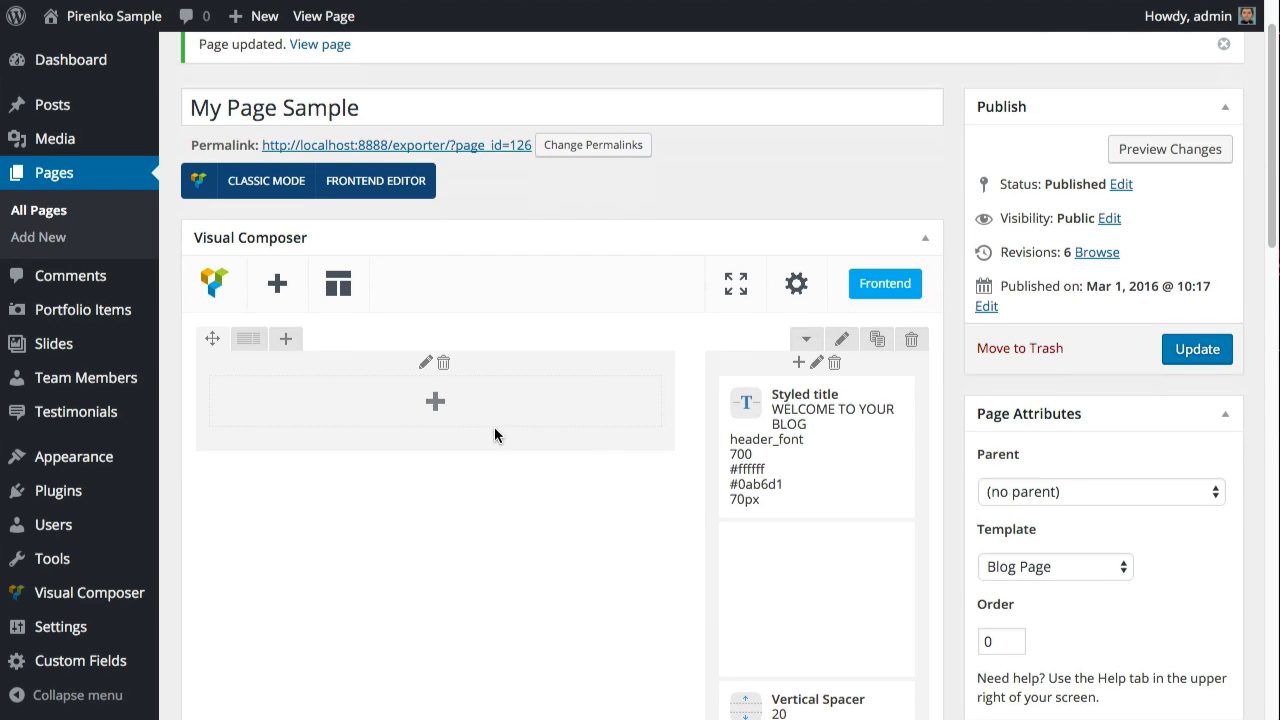
left_click(435, 401)
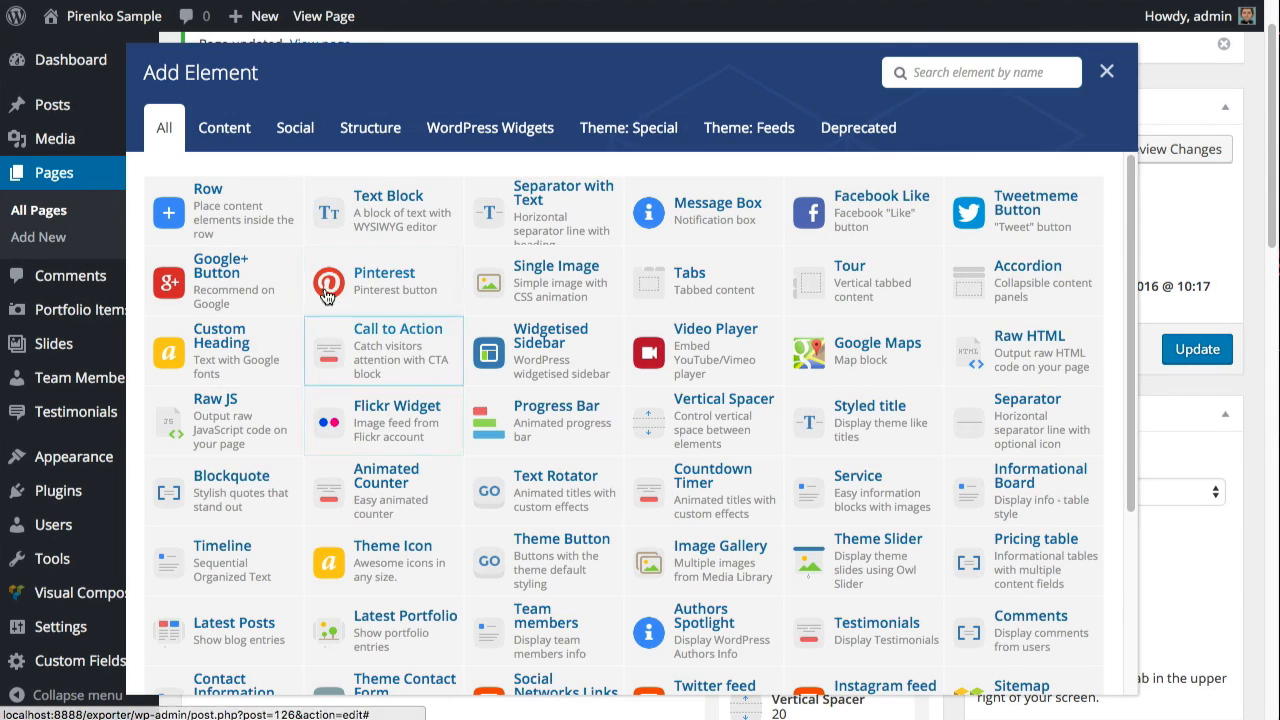
scroll(980, 420, "down", 3)
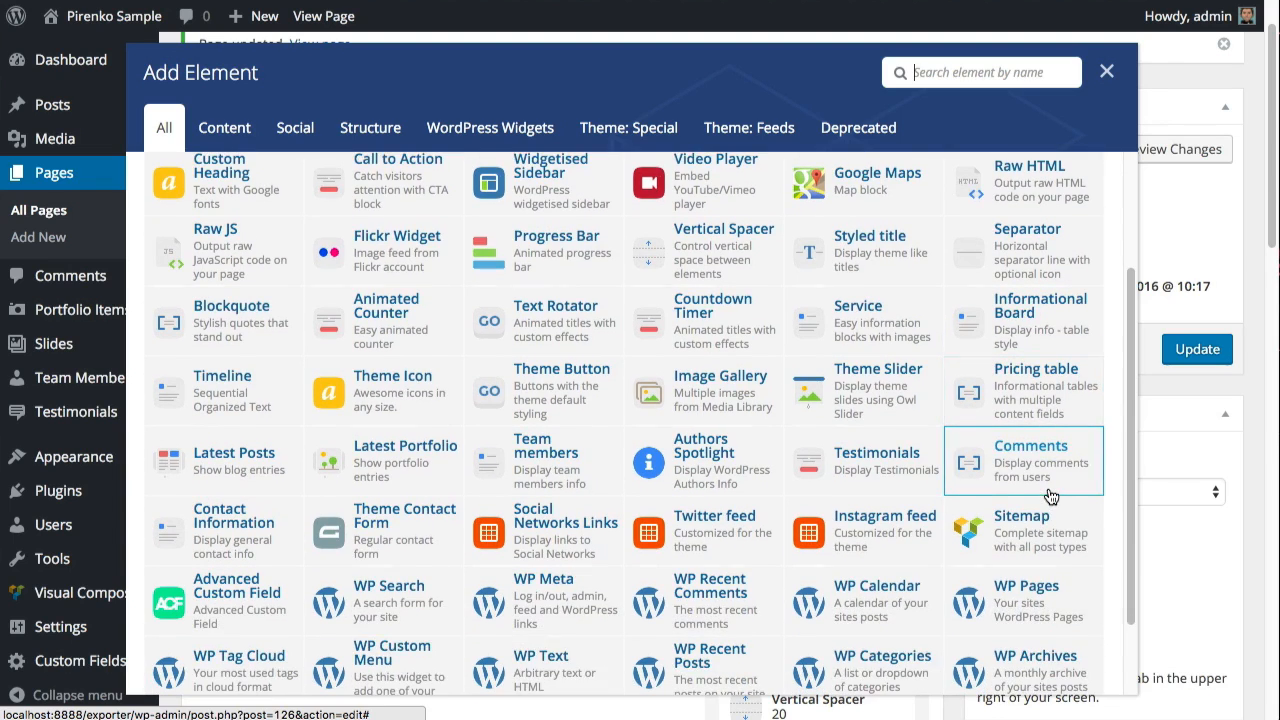
scroll(1050, 495, "down", 2)
scroll(484, 459, "up", 3)
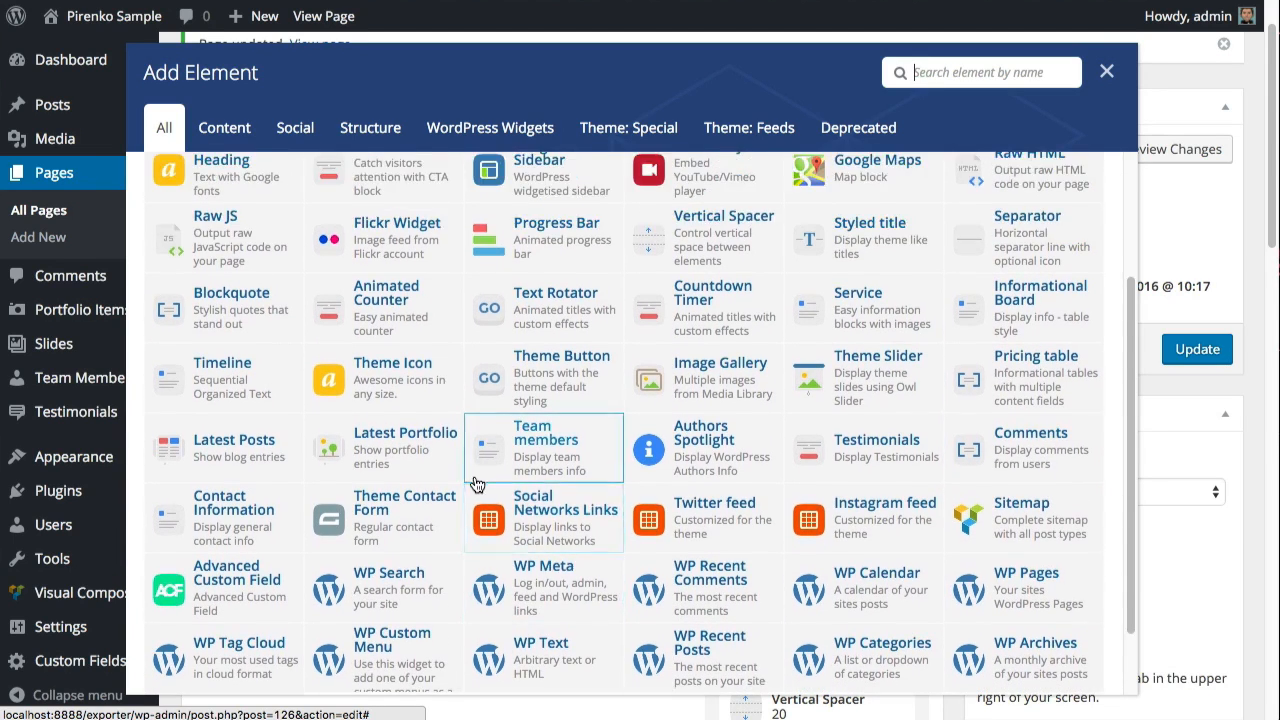
scroll(484, 459, "up", 3)
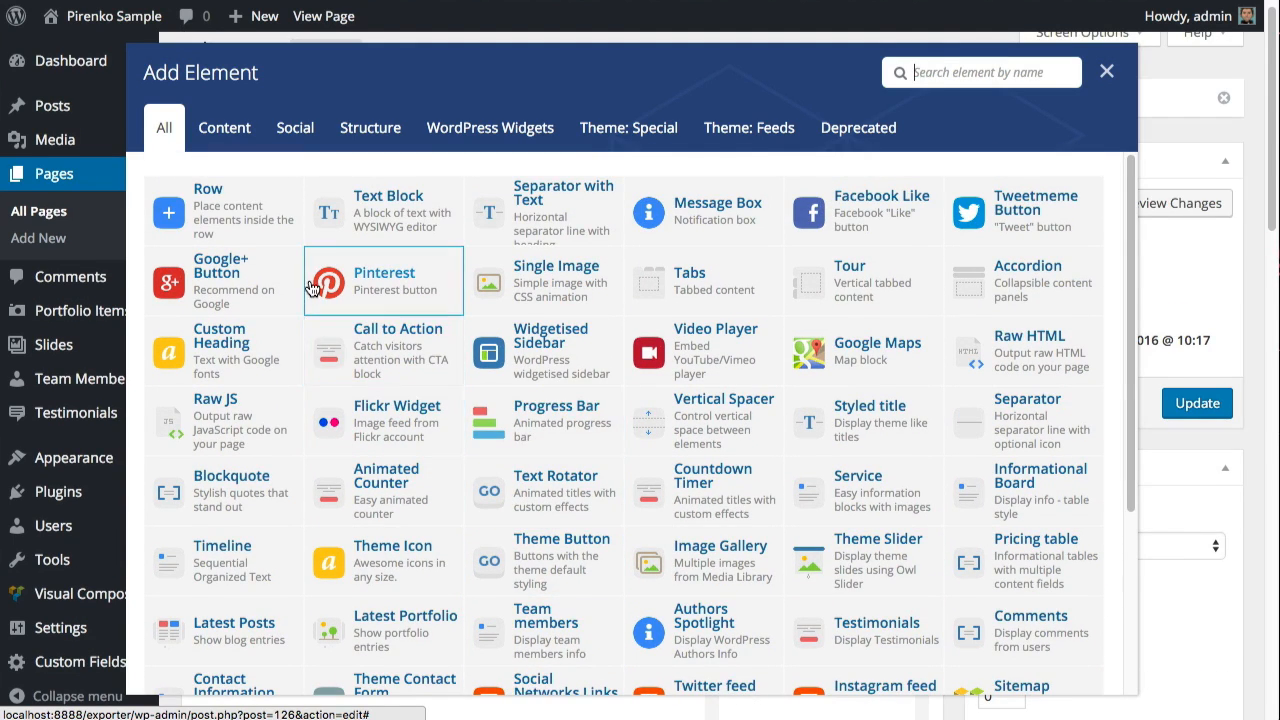